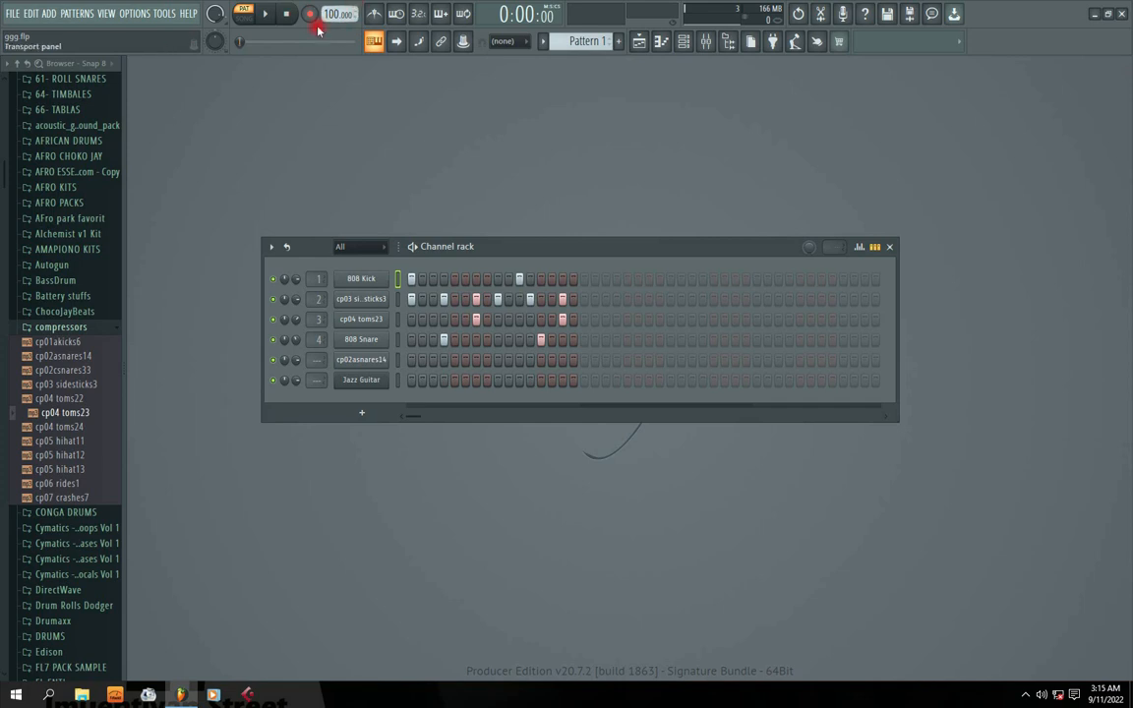
Open the 808 Kick channel's sampler settings, audition its sample and close them.
left_click_drag(471, 249, 473, 201)
left_click(362, 234)
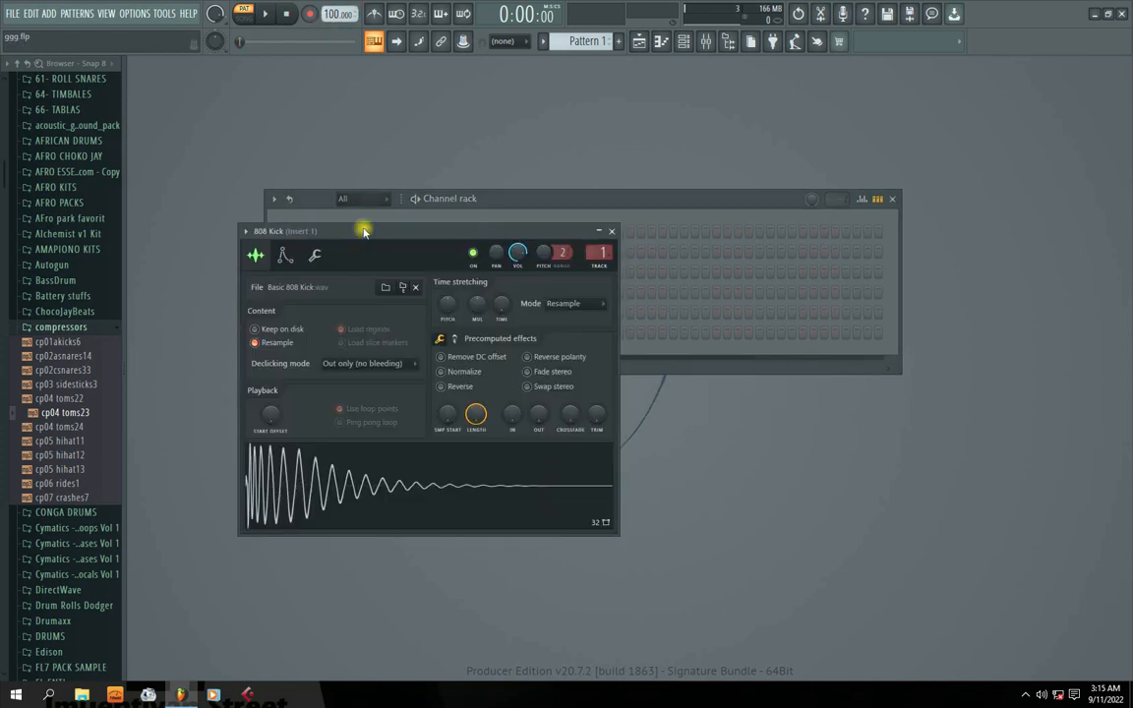
left_click_drag(410, 236, 725, 166)
left_click(589, 435)
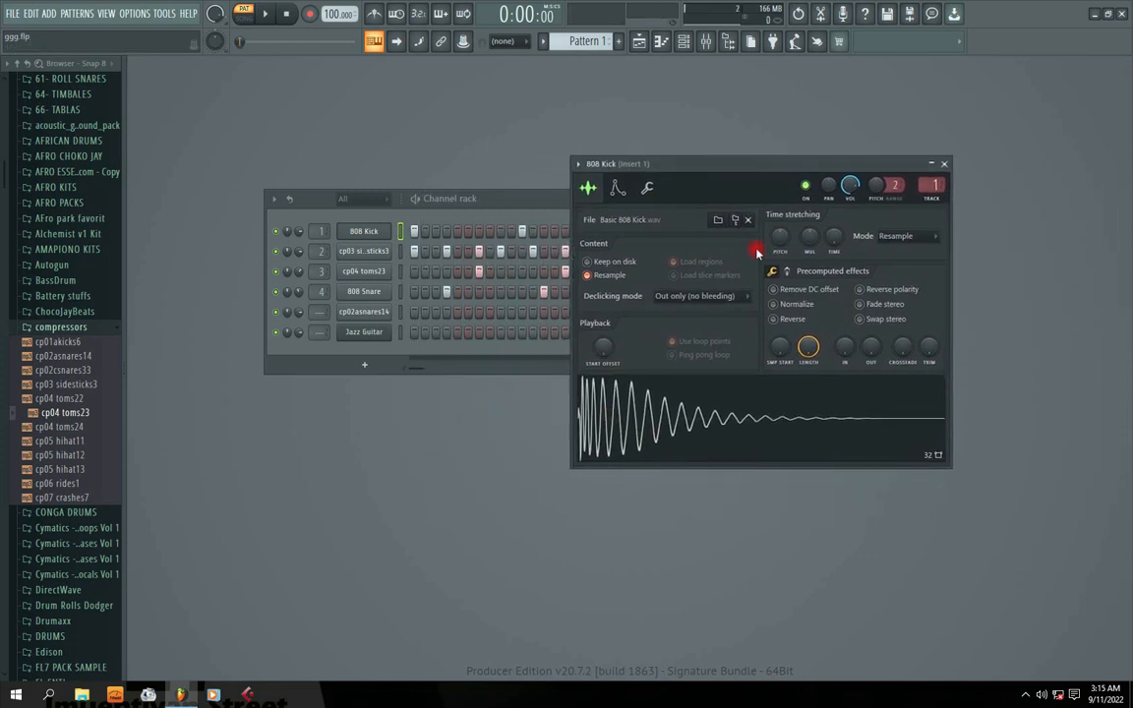
left_click(734, 397)
left_click(945, 163)
Audition the cp03 sidesticks3, cp04 toms23 and 808 Snare samples in their channel settings.
left_click(356, 250)
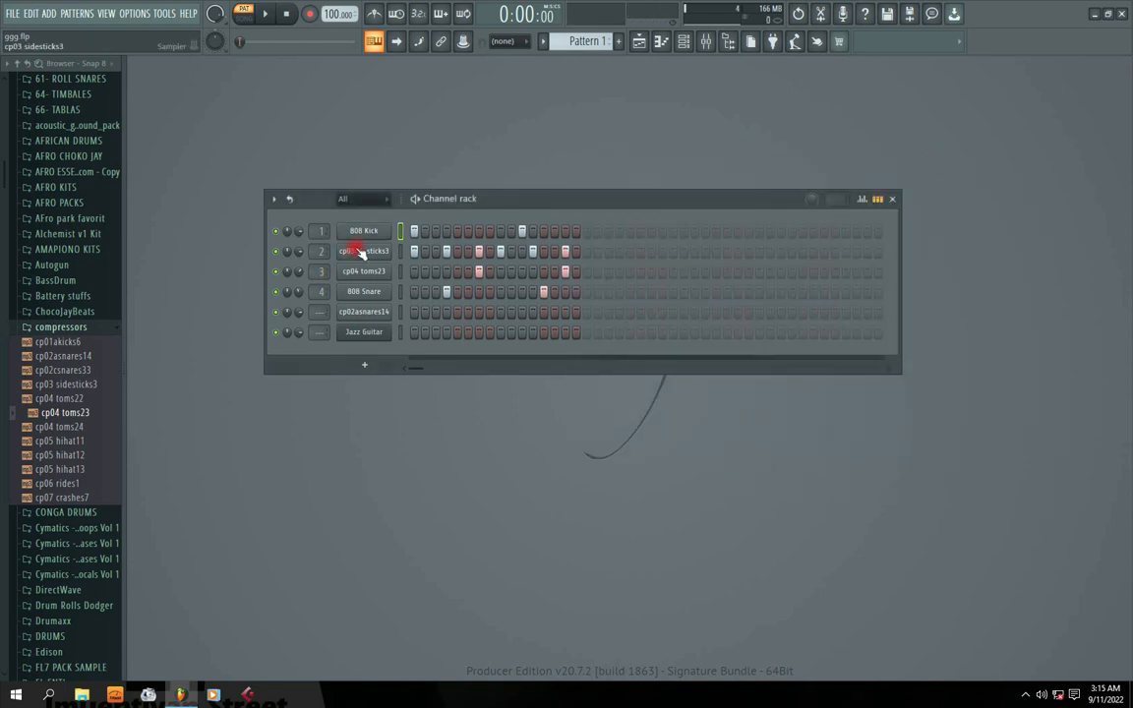
left_click(415, 490)
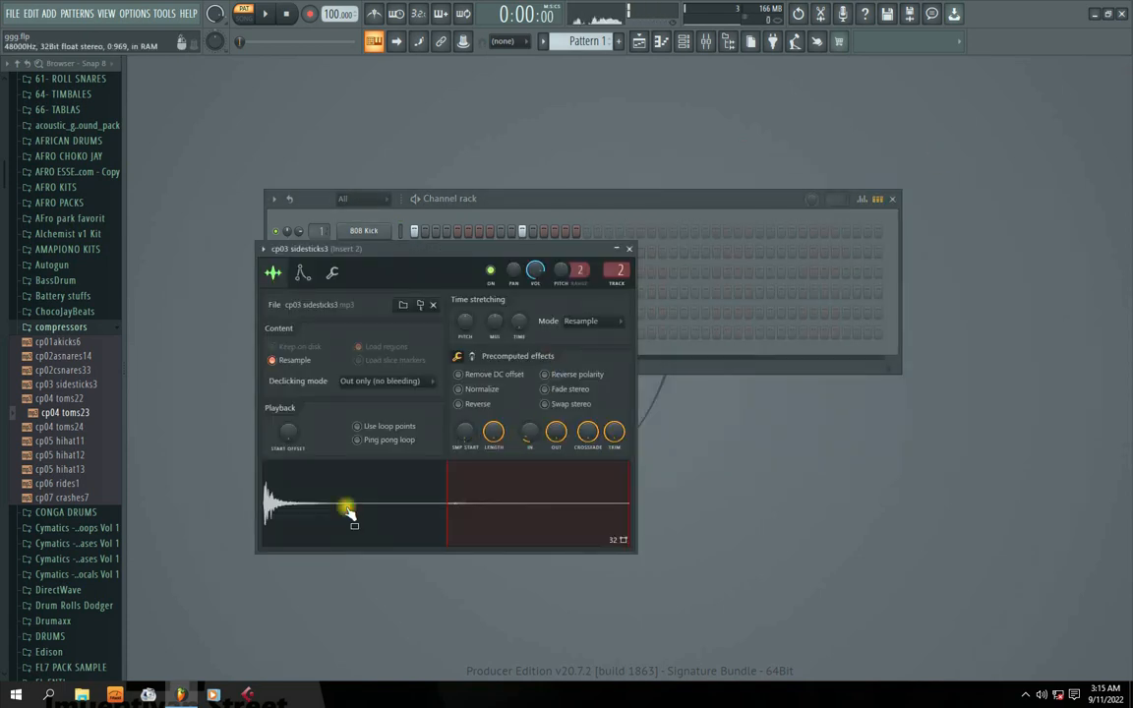
left_click(630, 249)
left_click(366, 272)
left_click(391, 354)
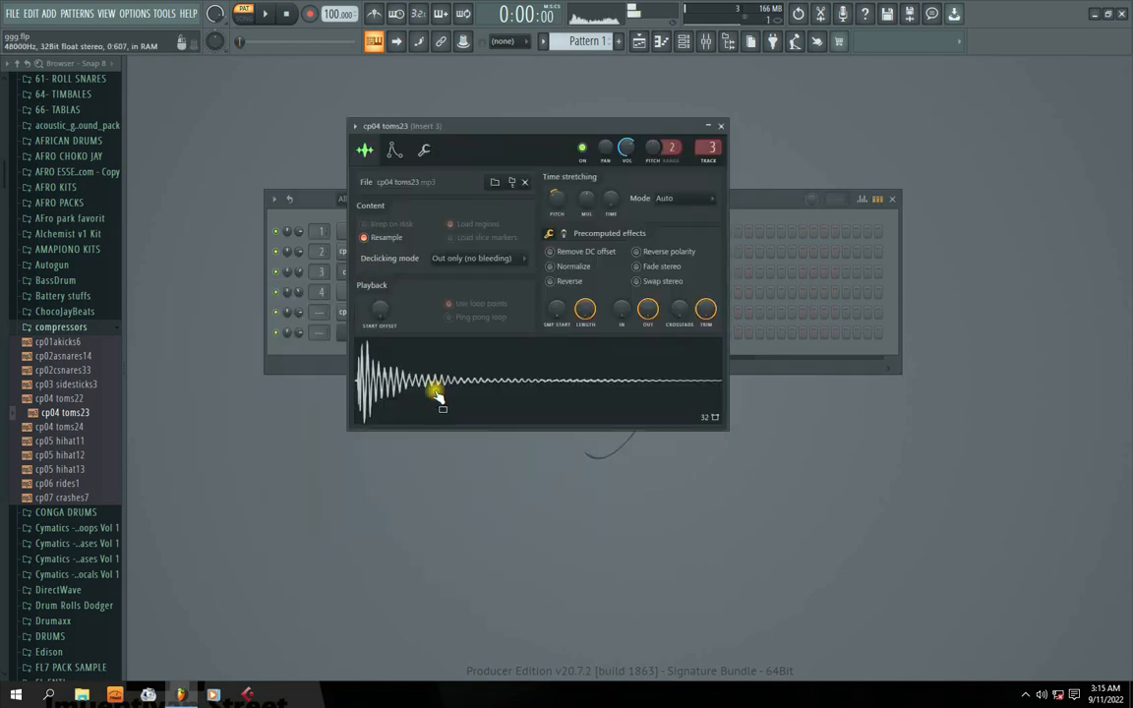
left_click(721, 126)
left_click(362, 293)
left_click(360, 294)
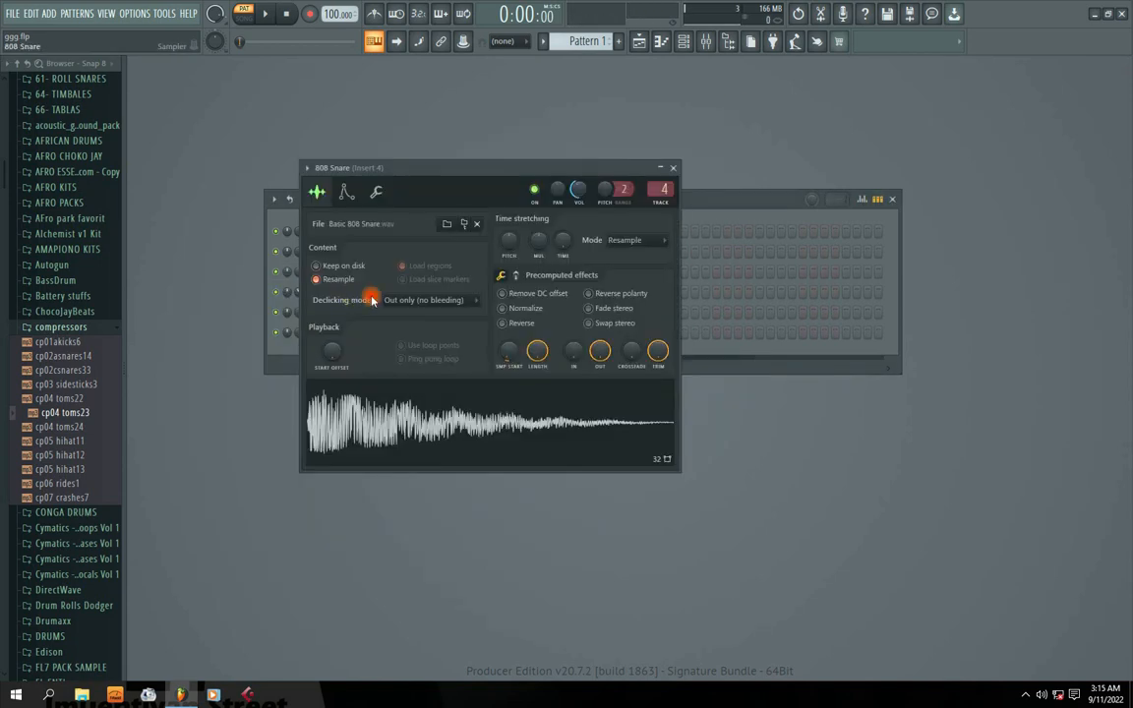
left_click(355, 431)
left_click(673, 169)
left_click(371, 309)
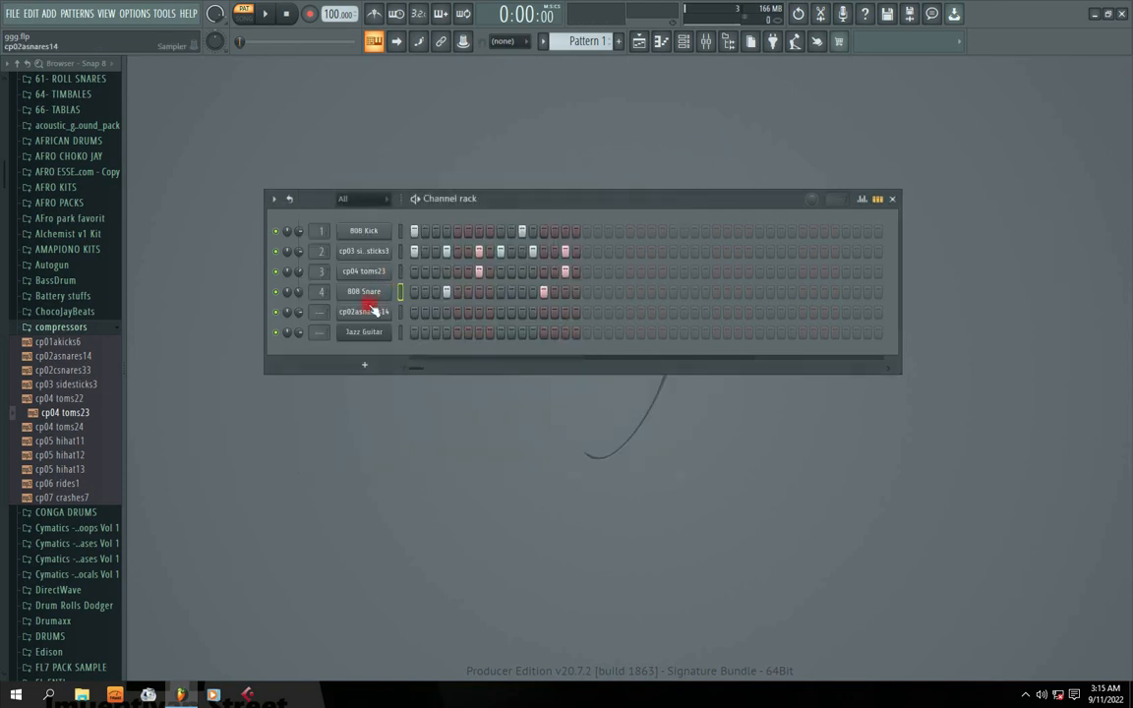
Play the four-channel drum pattern and stop the playback.
left_click_drag(474, 200, 532, 243)
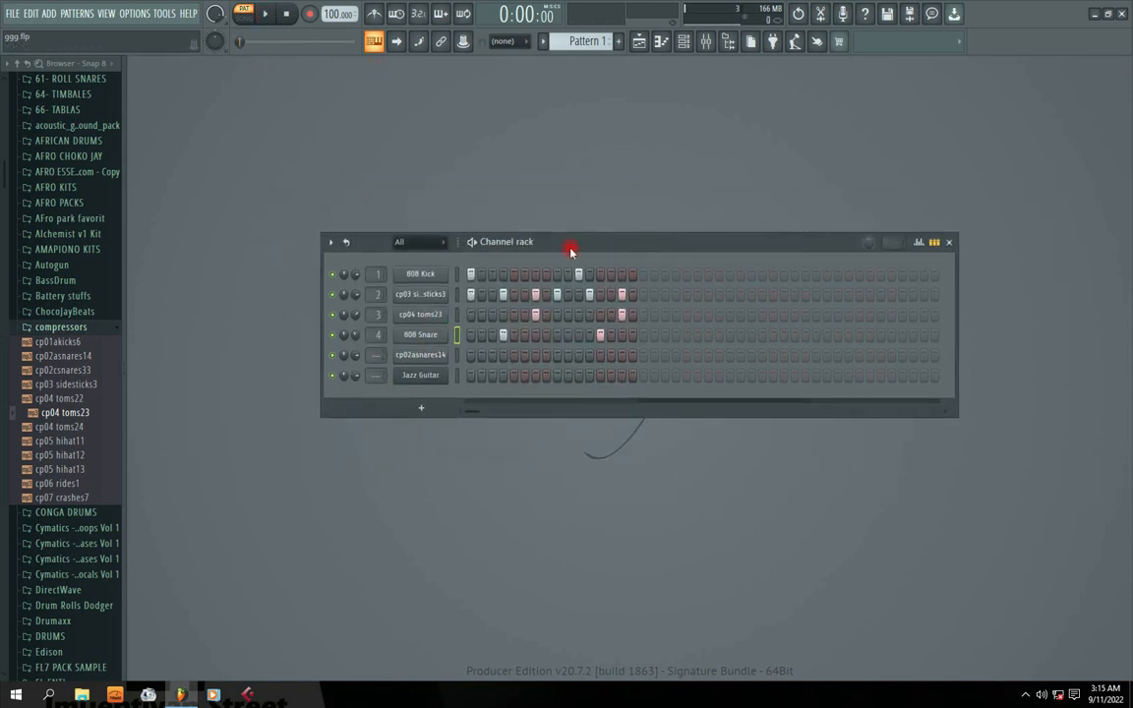
left_click_drag(624, 253, 529, 213)
left_click(264, 14)
left_click(454, 244)
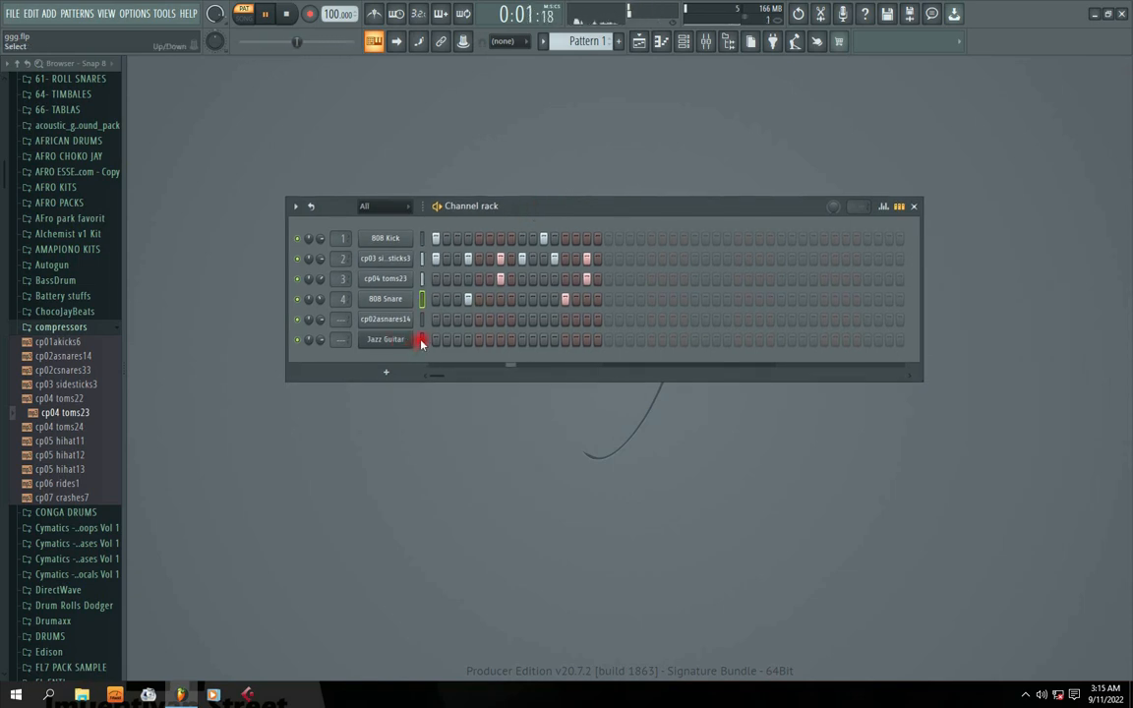
left_click_drag(491, 208, 493, 226)
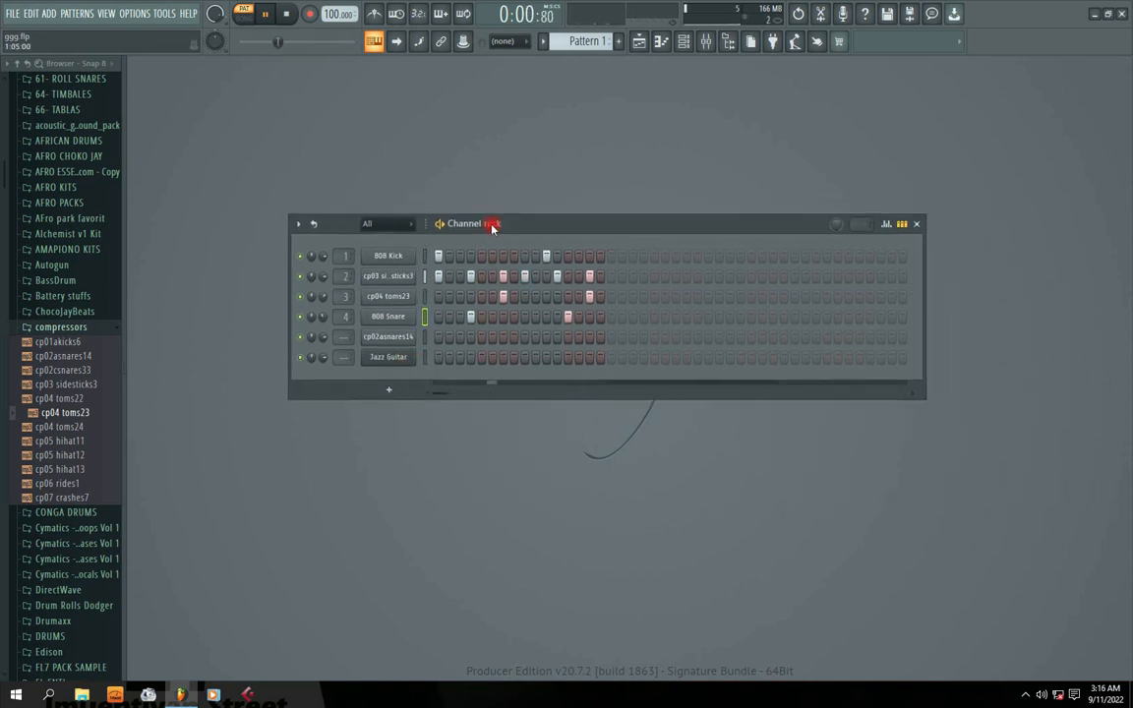
left_click(286, 14)
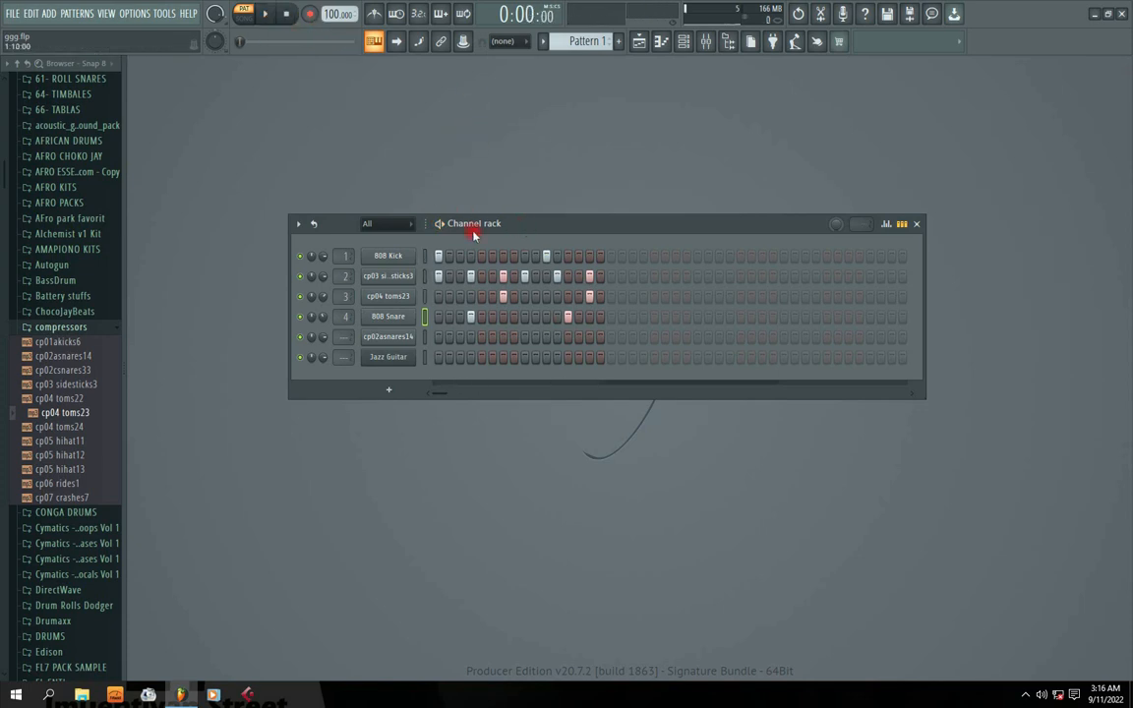
Check the sidestick and snare channels of the drum pattern once more.
left_click(401, 278)
left_click(647, 248)
left_click(386, 319)
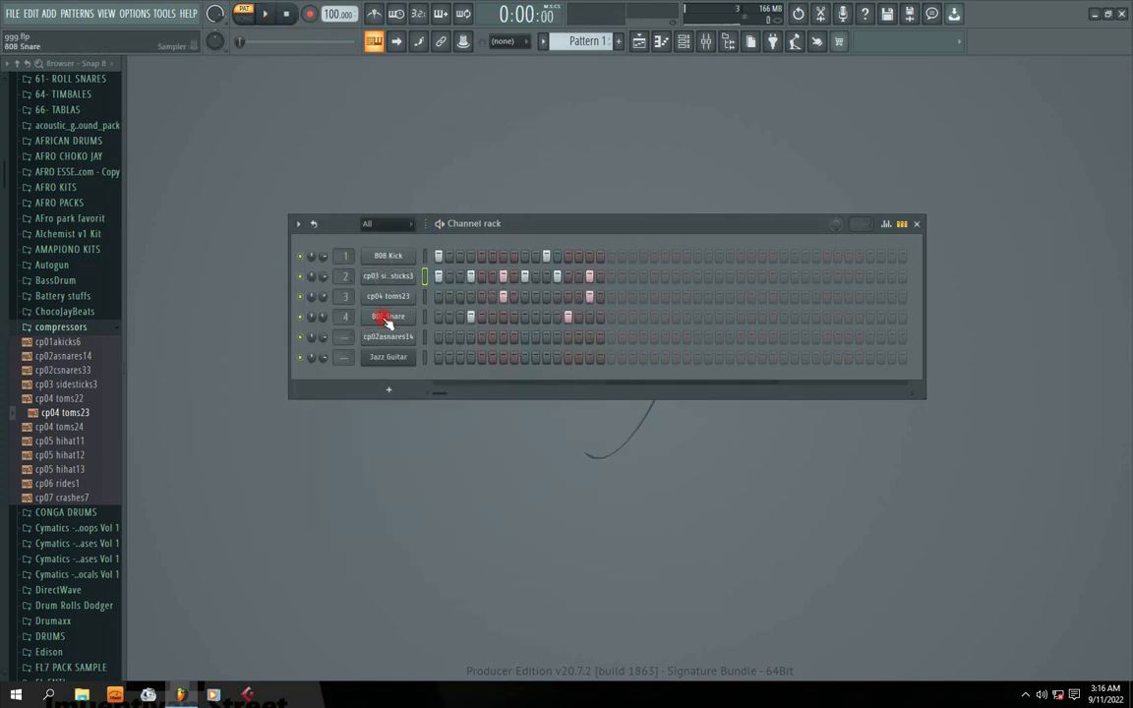
View the Jazz Guitar channel's piano roll and close it, leaving that channel selected.
left_click_drag(516, 232, 556, 210)
left_click(444, 334)
right_click(423, 340)
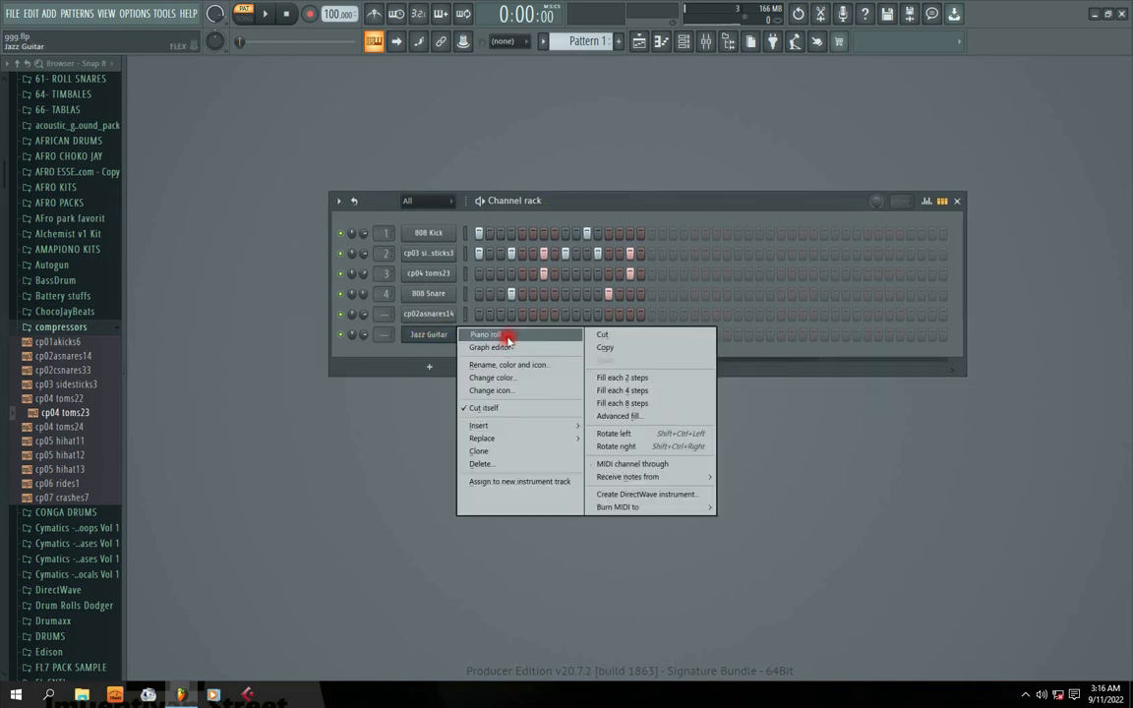
left_click(505, 333)
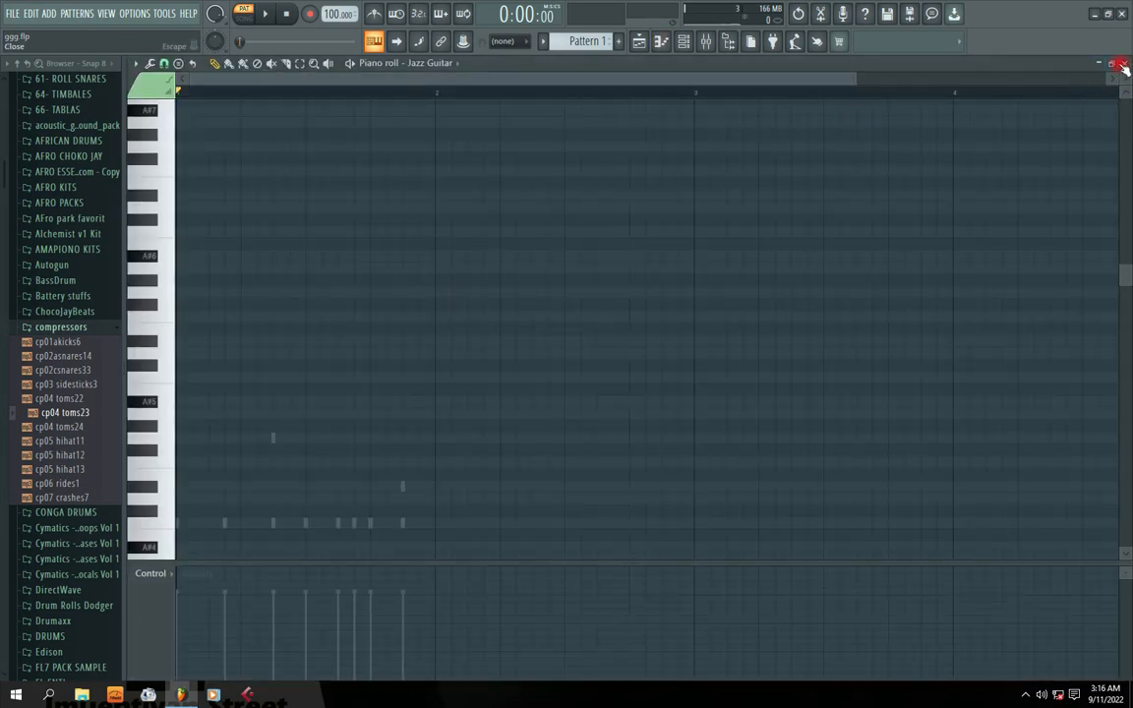
left_click(1122, 65)
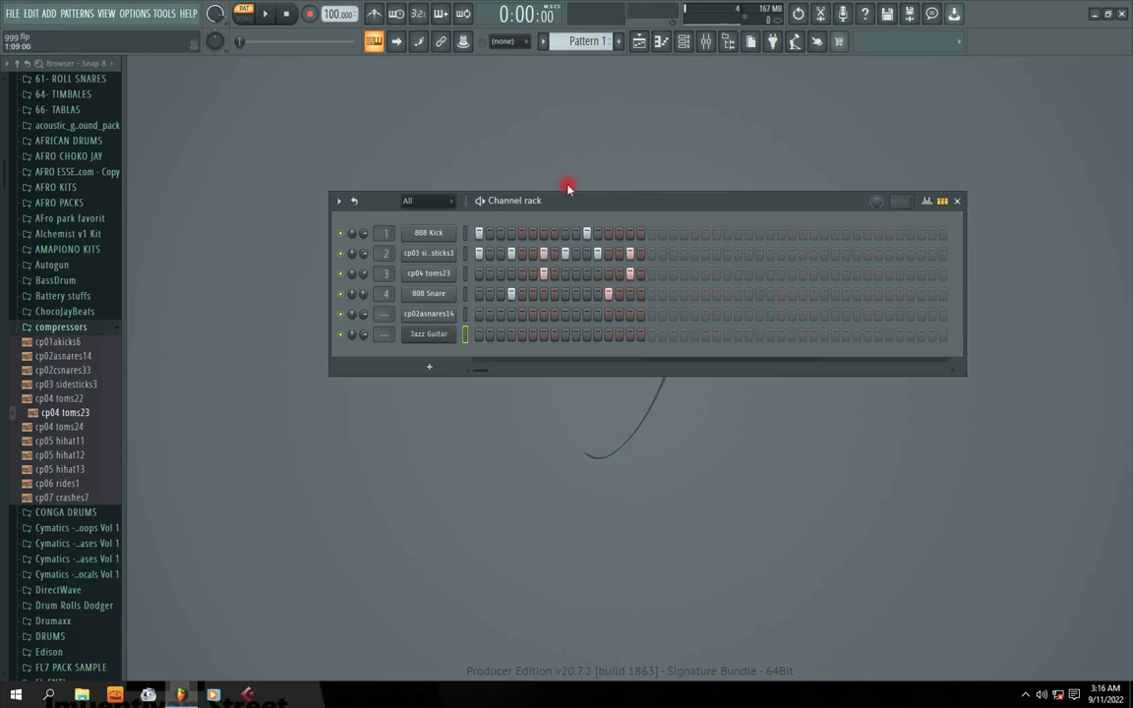
Enable the metronome and the countdown before recording, and arm recording.
left_click_drag(568, 188, 522, 204)
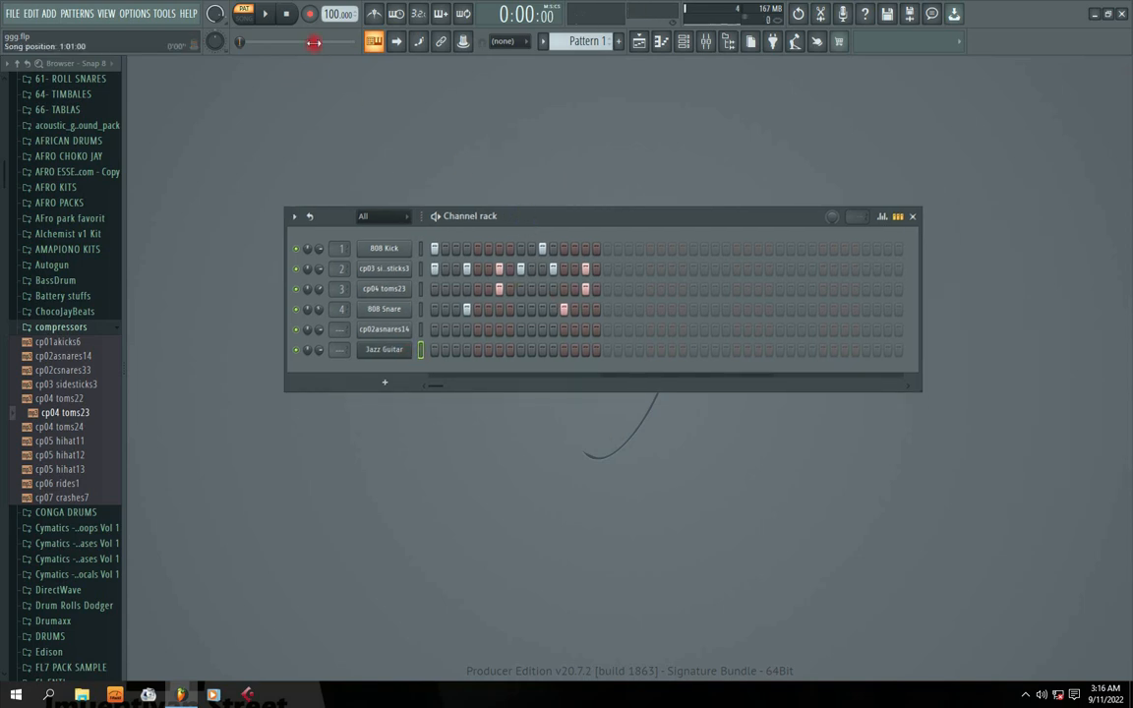
left_click(375, 15)
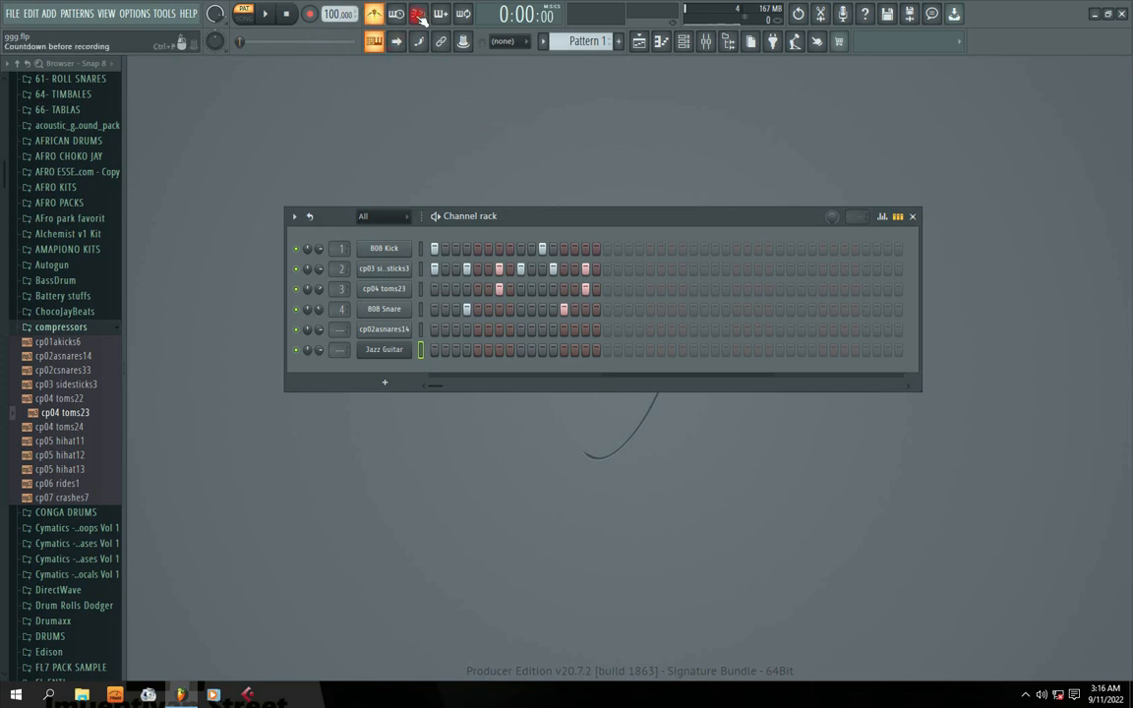
left_click(417, 14)
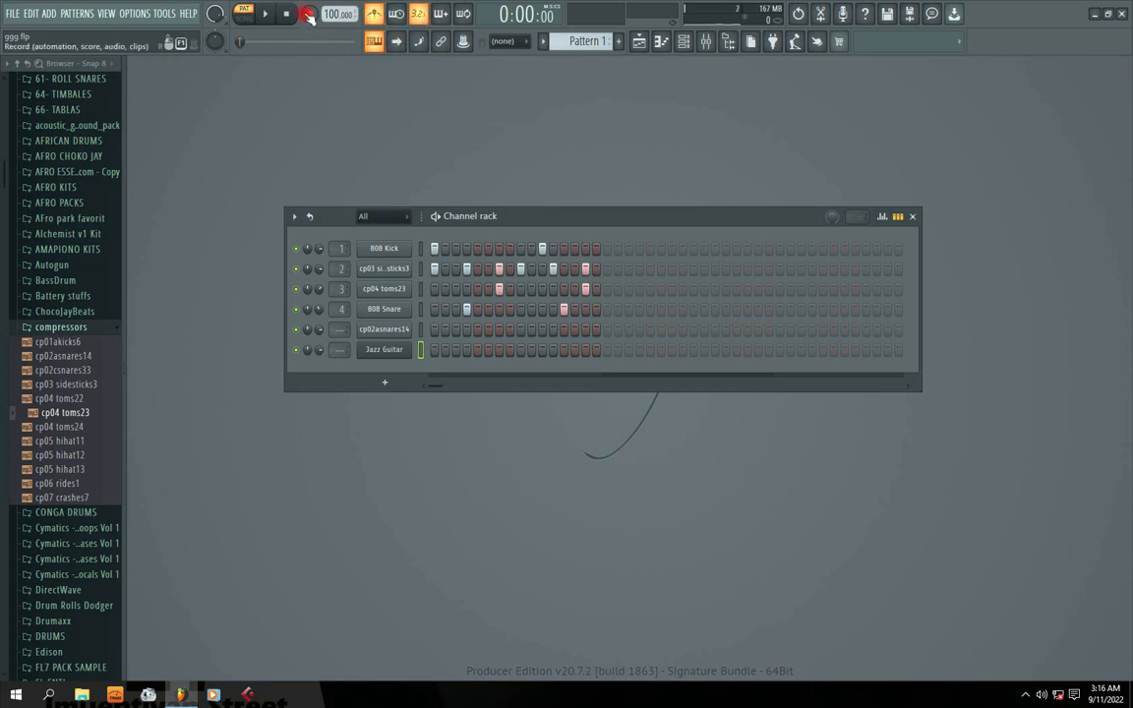
left_click(308, 15)
left_click(500, 437)
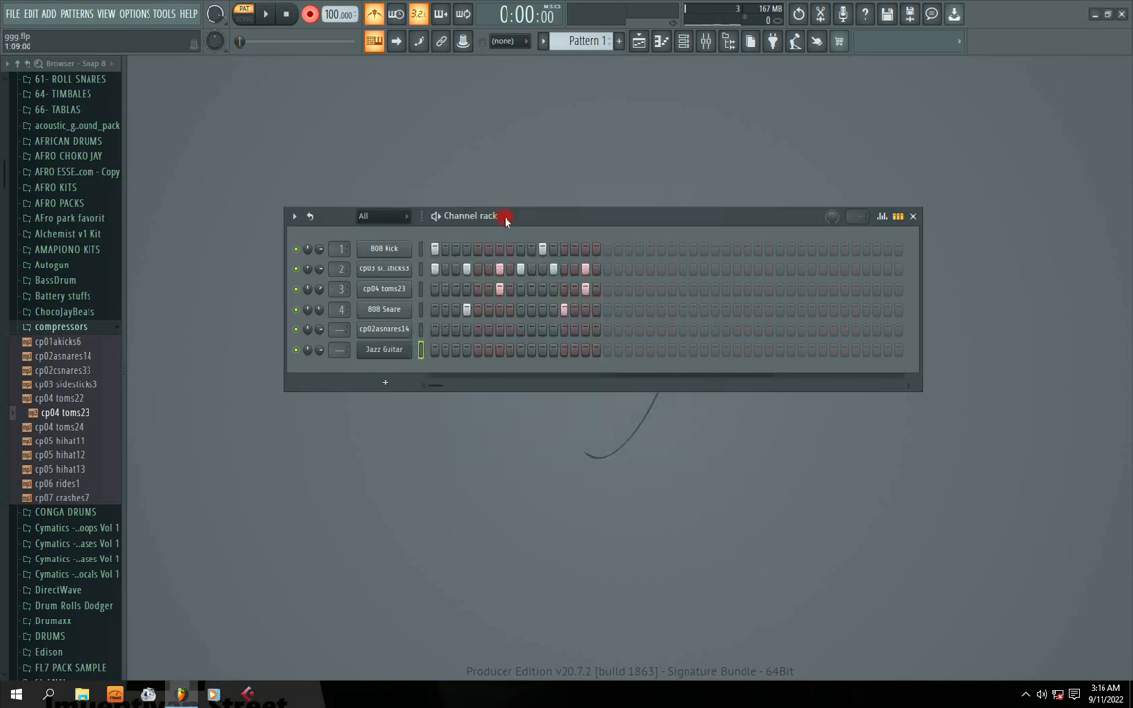
left_click_drag(493, 209, 521, 187)
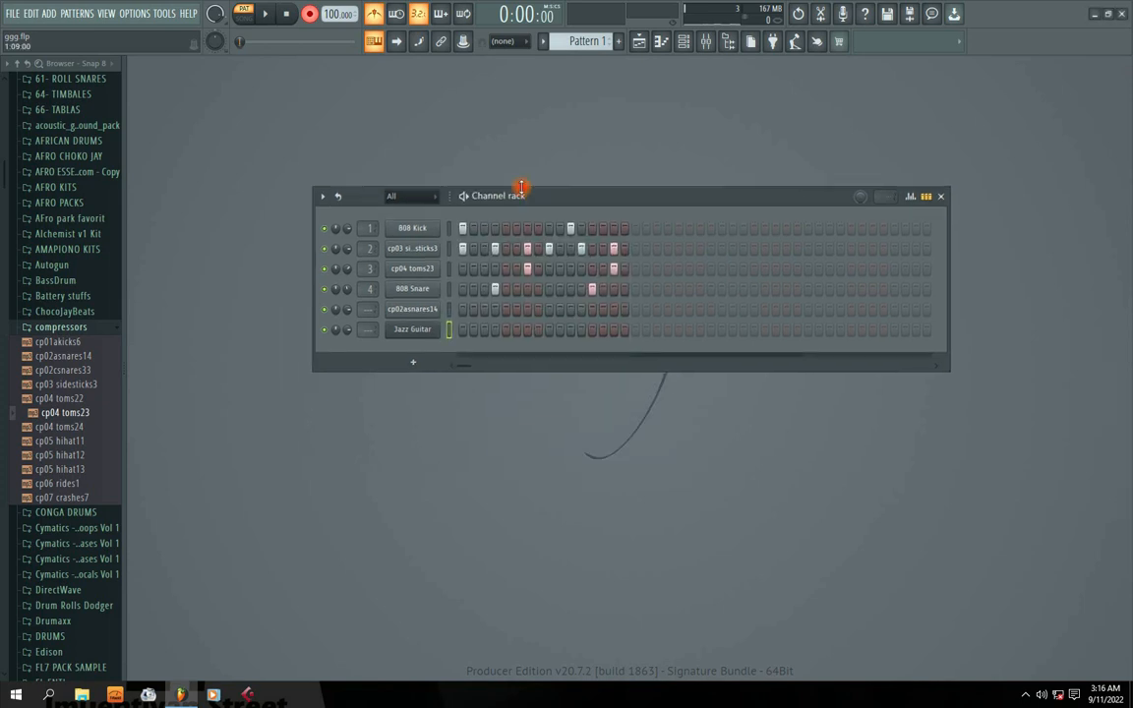
Record two-note Jazz Guitar chords over the drum beat, and play the take back with the metronome and recording off.
left_click(265, 15)
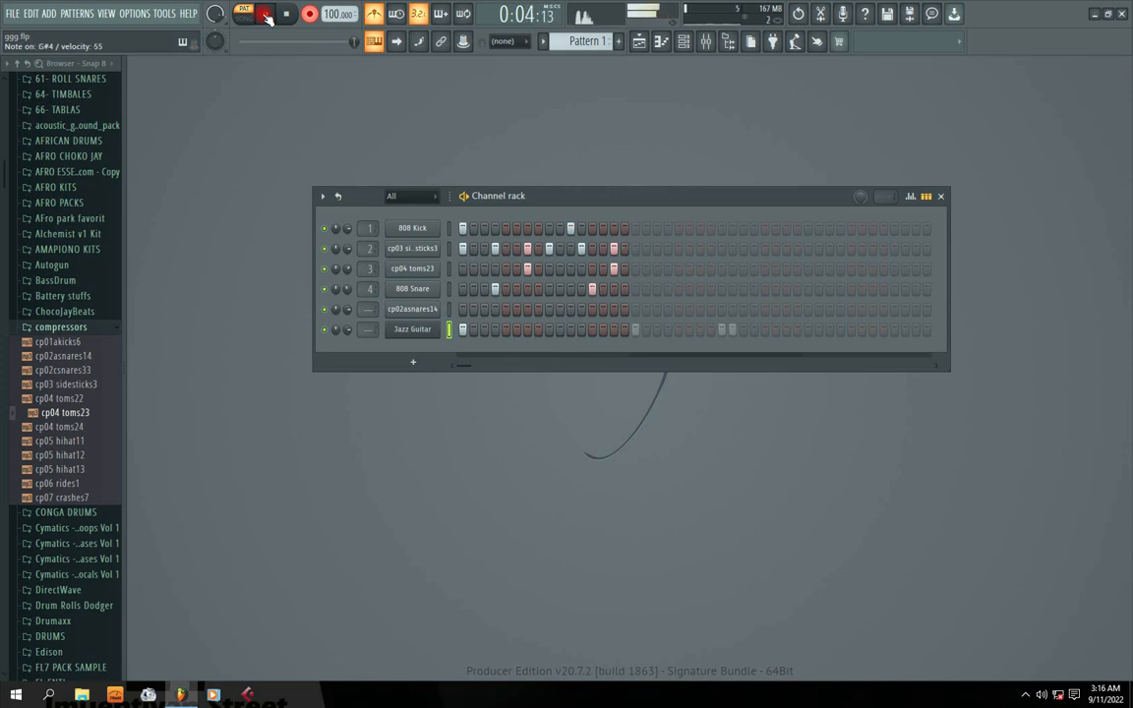
left_click(265, 18)
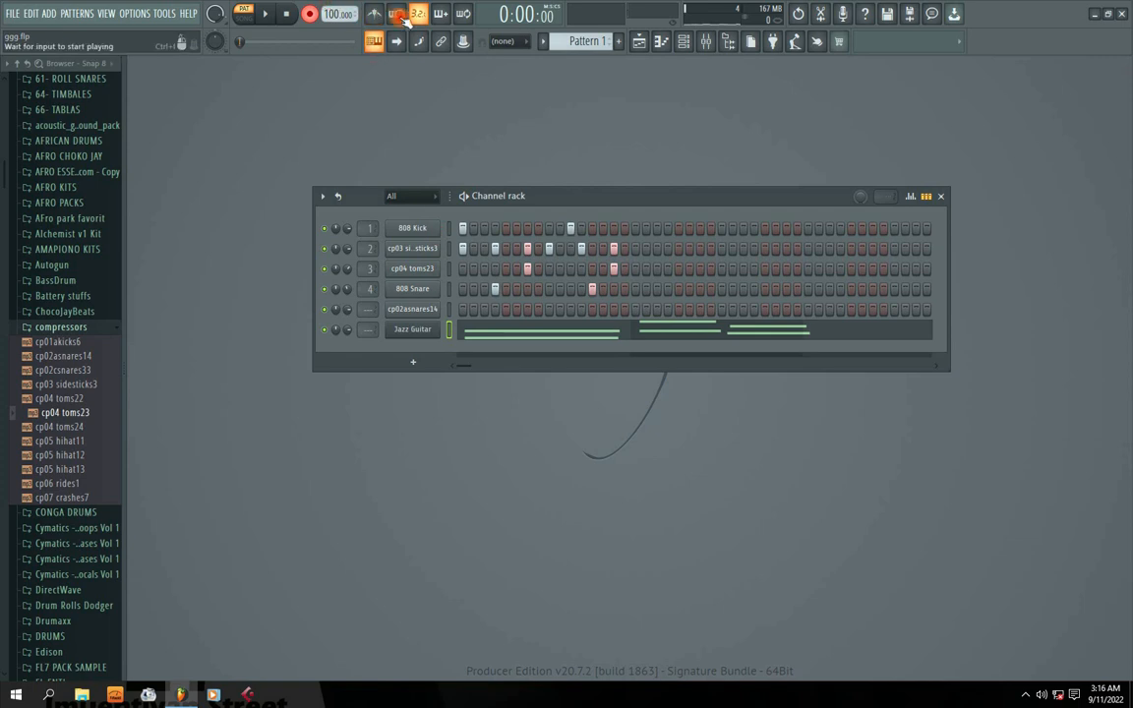
key("space")
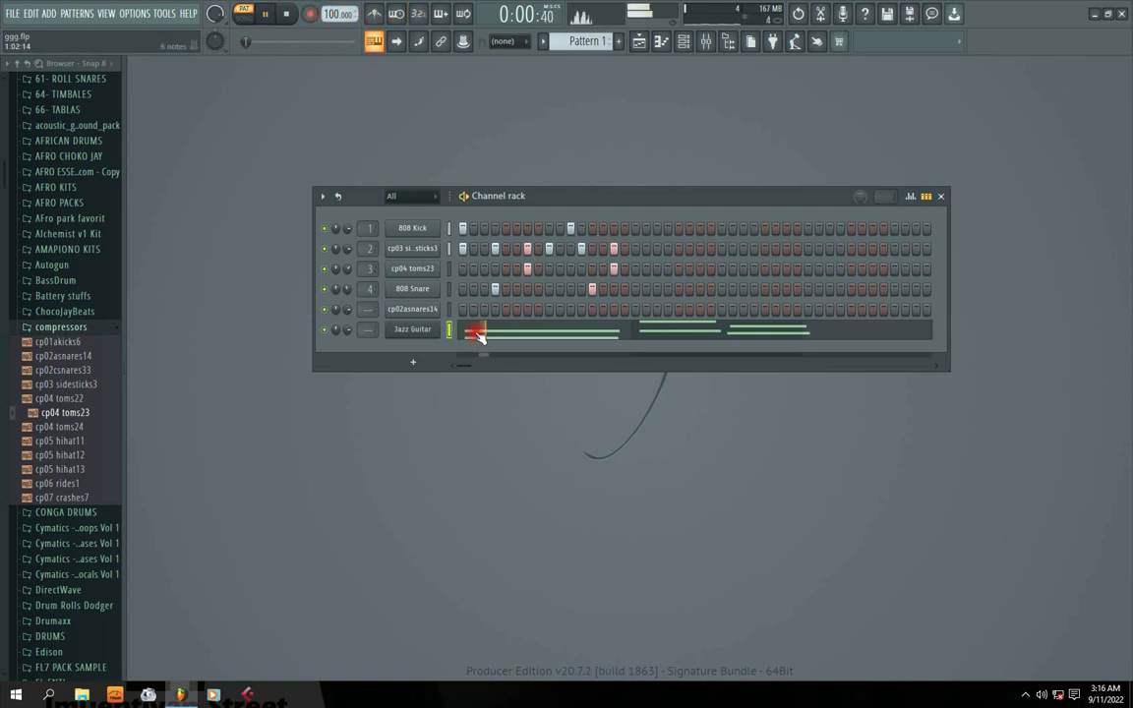
Shift all recorded Jazz Guitar notes so they begin at the start of bar 1, and replay the pattern.
left_click(480, 333)
scroll(455, 329, "down", 3)
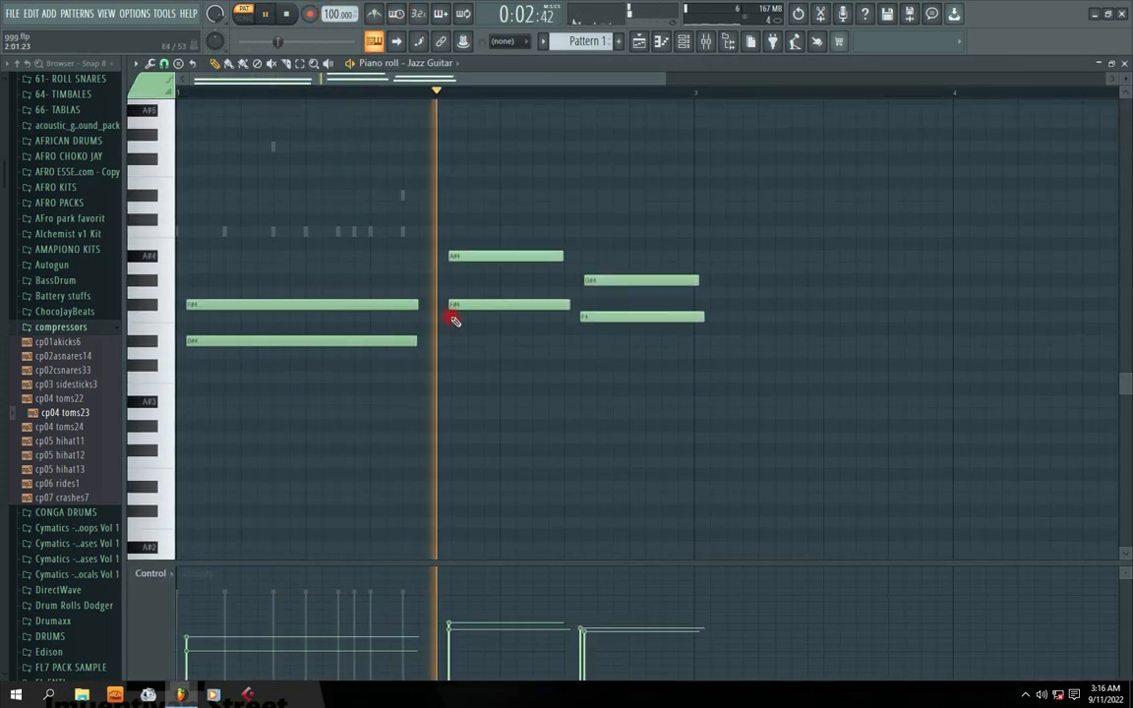
key("ctrl+a")
left_click_drag(335, 345, 270, 340)
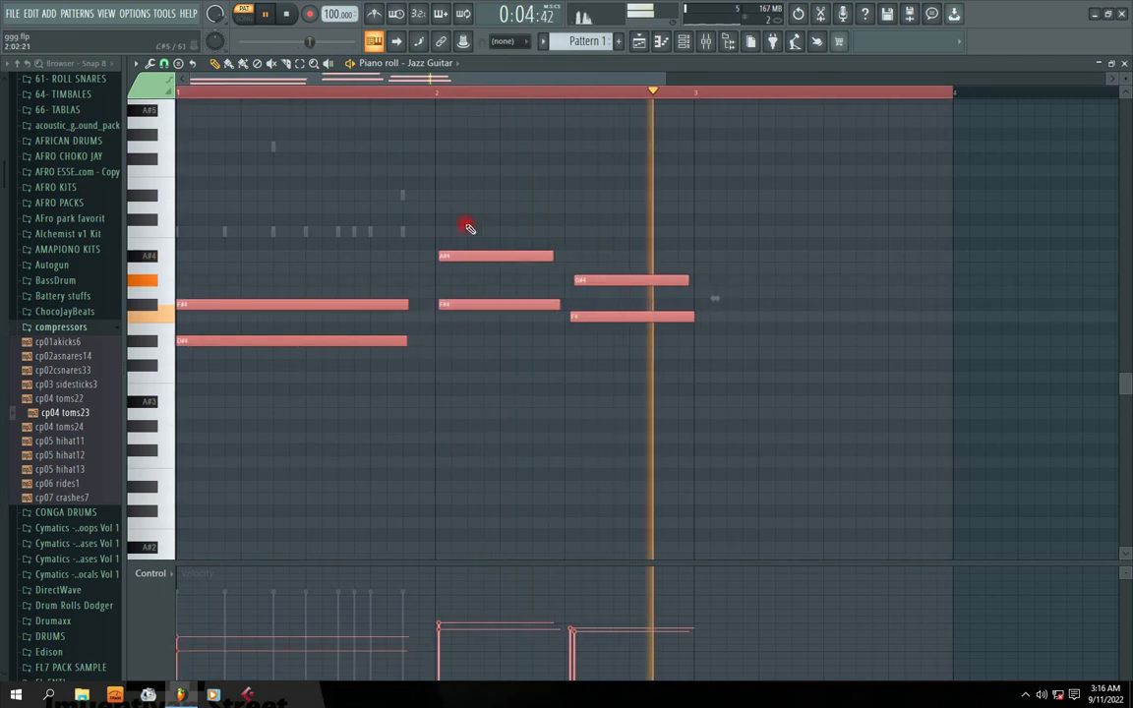
key("space")
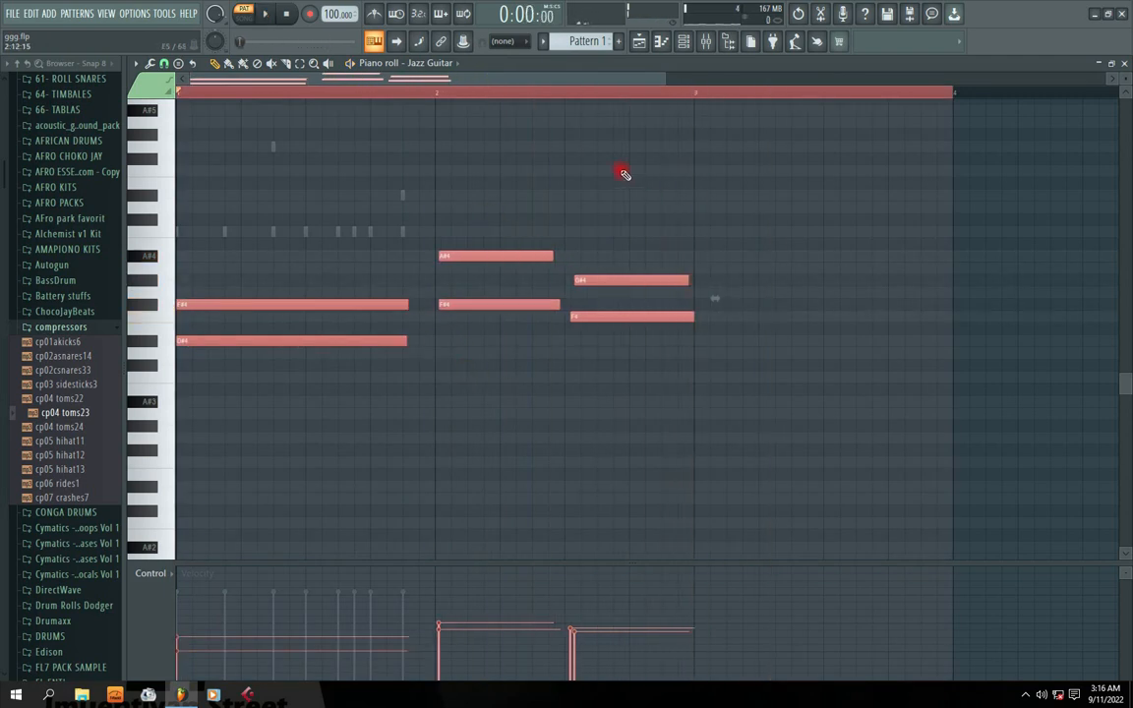
left_click(650, 91)
key("space")
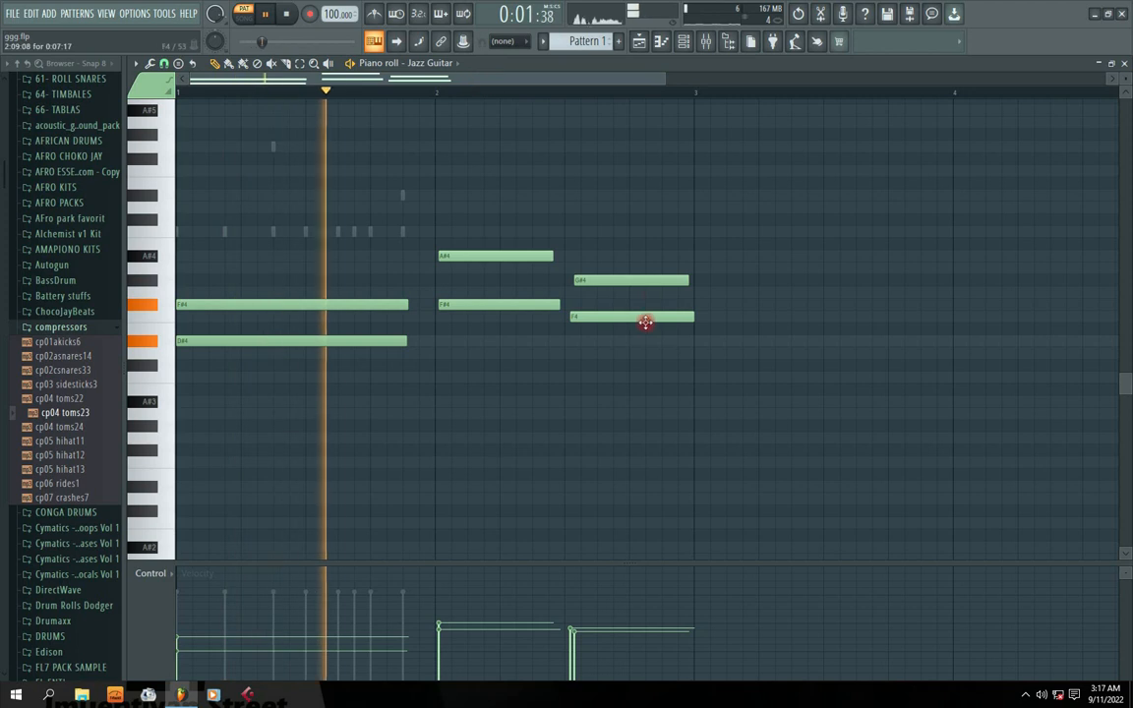
Loop the drum step sequences across the longer pattern and quantize the Jazz Guitar notes to the grid.
left_click(1113, 63)
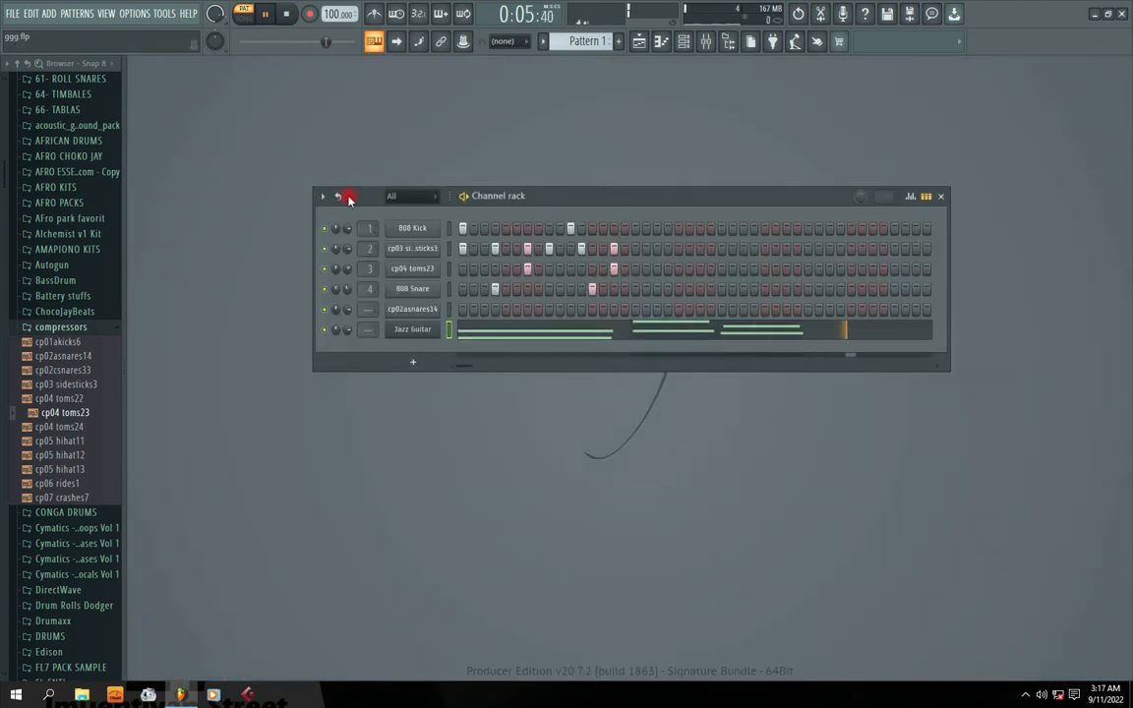
left_click(695, 329)
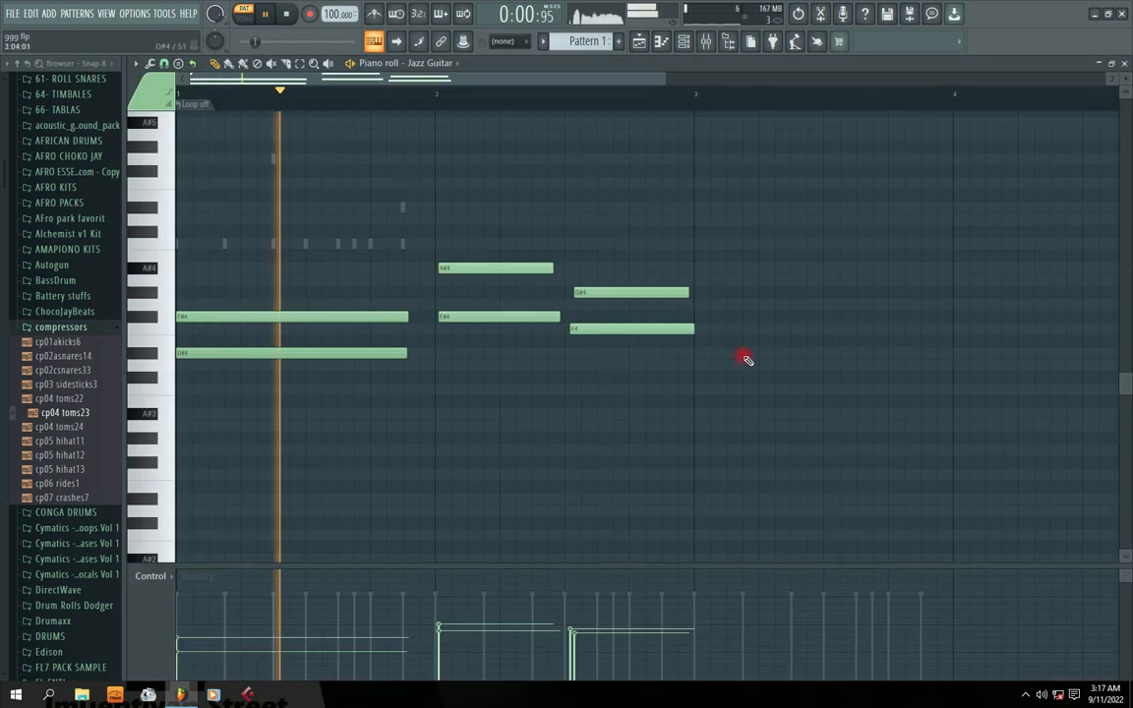
left_click(742, 315)
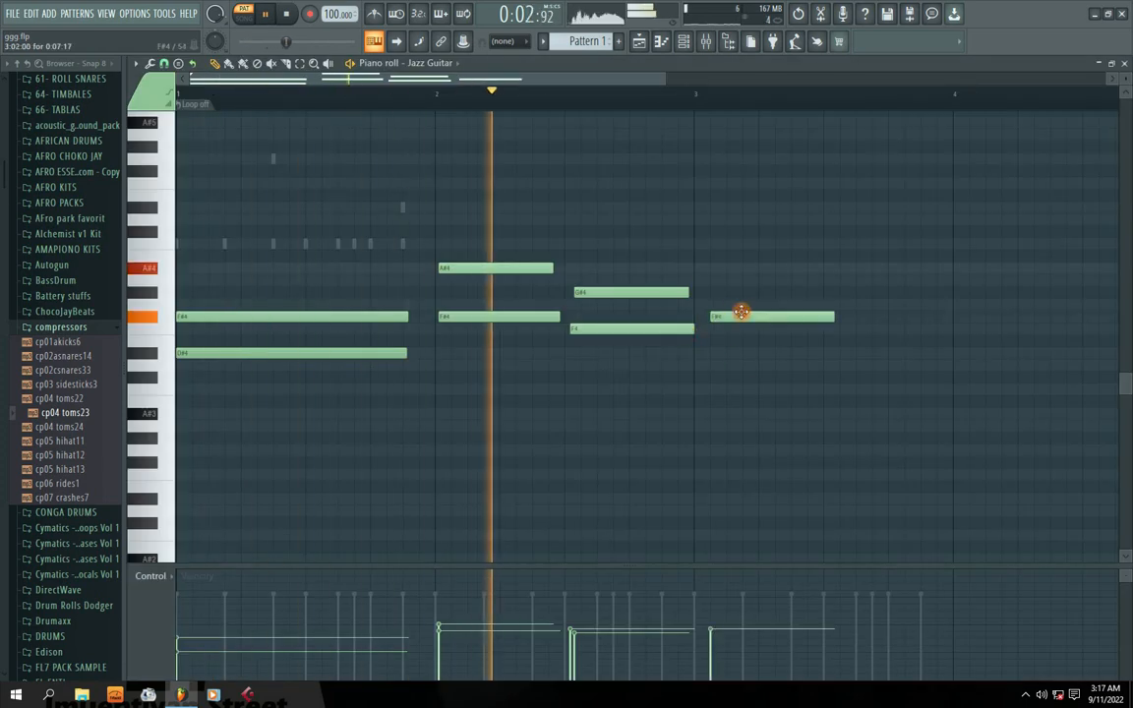
right_click(742, 315)
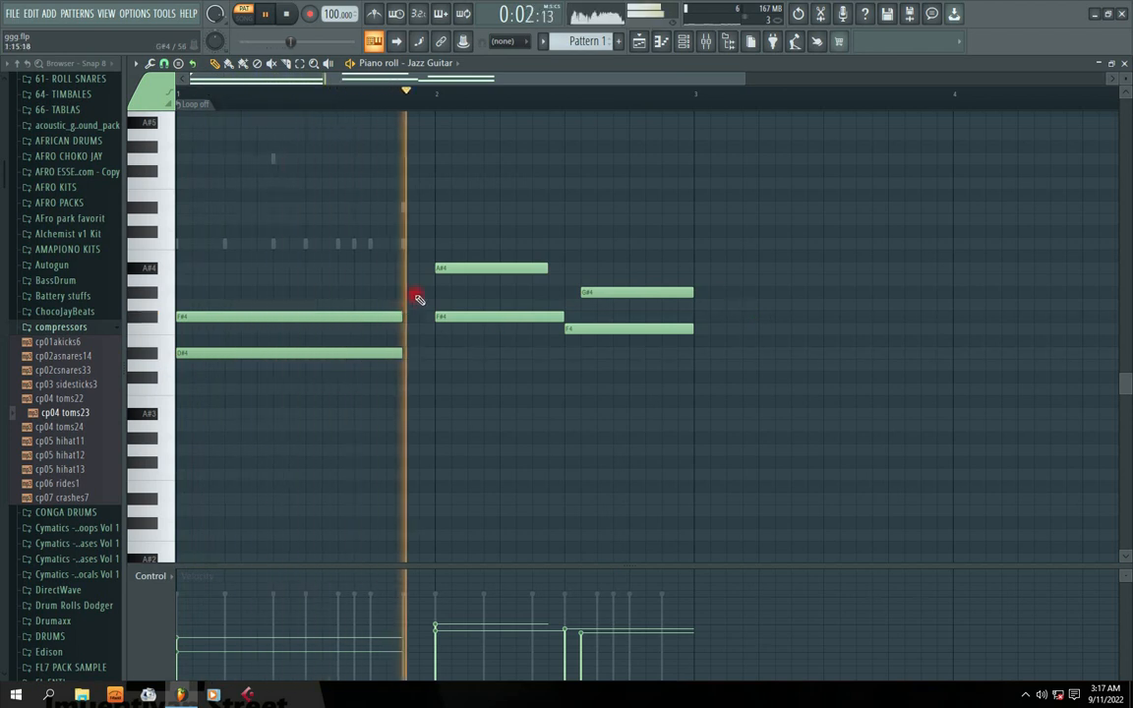
Add an A#4 note stretched to bar 2 to the first guitar chord, and a C#5 note to the second.
key("space")
left_click(180, 279)
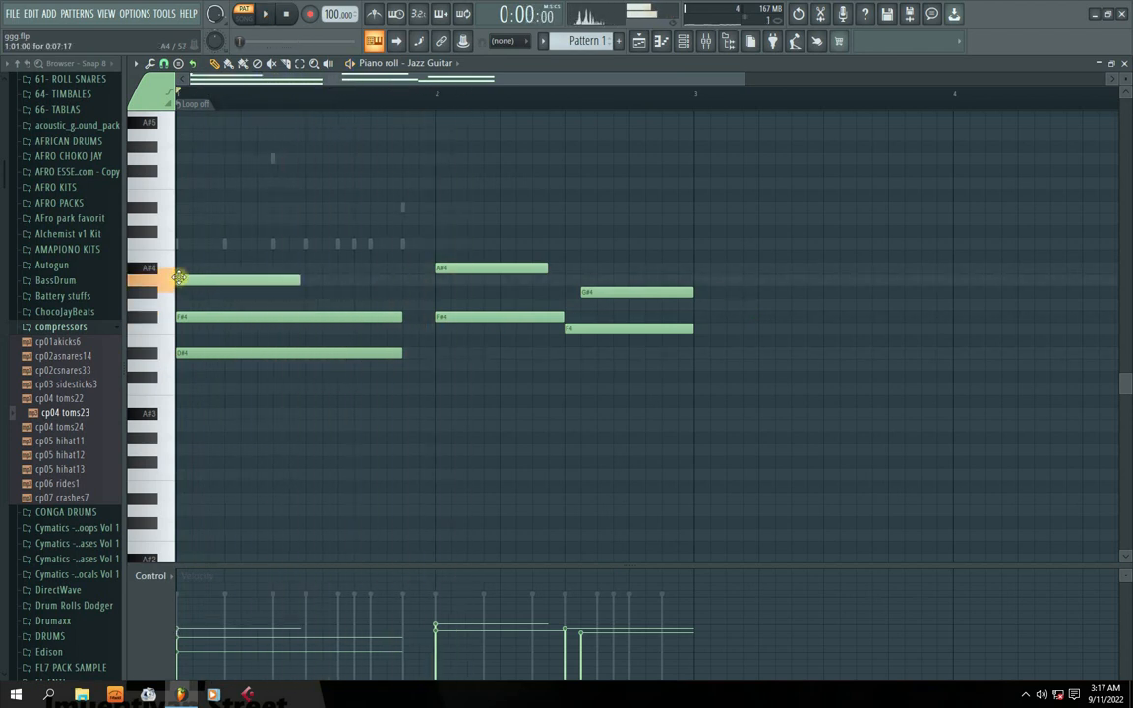
left_click_drag(181, 278, 207, 266)
key("space")
mouse_move(296, 271)
left_mouse_down()
mouse_move(448, 271)
mouse_move(436, 212)
mouse_move(438, 240)
mouse_move(450, 226)
left_mouse_up()
key("space")
key("space")
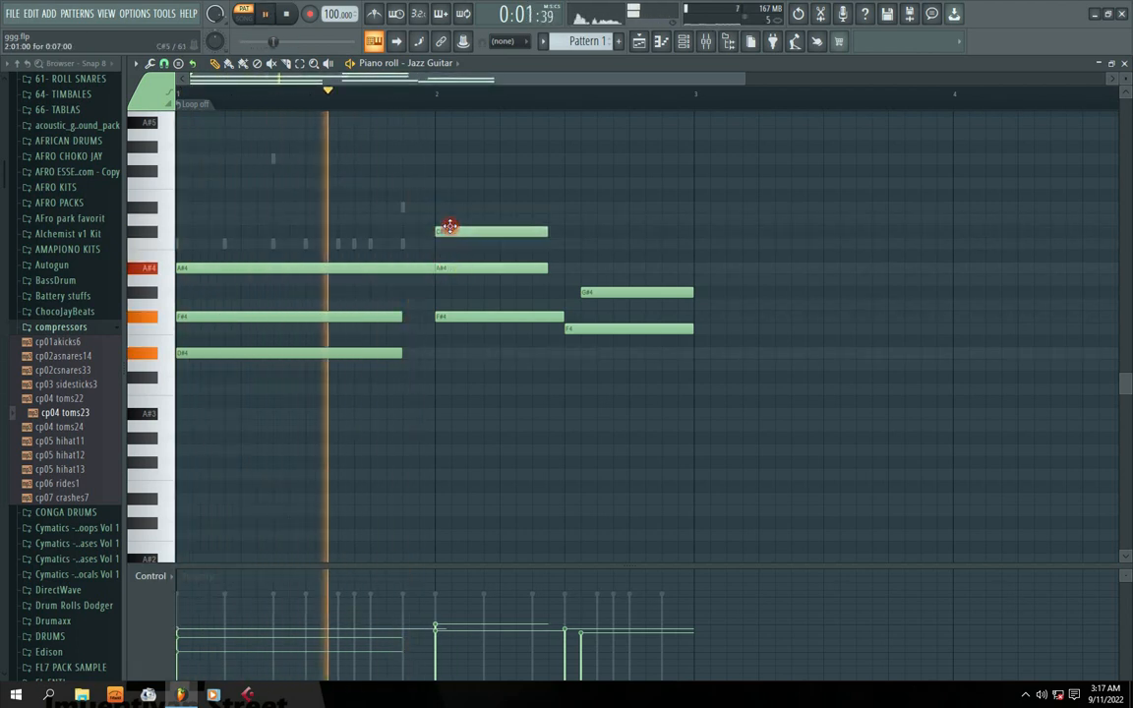
Add B4 to the third chord and align it and G#4 with the F4 note's start and end.
left_click(575, 256)
left_click_drag(604, 293, 596, 295)
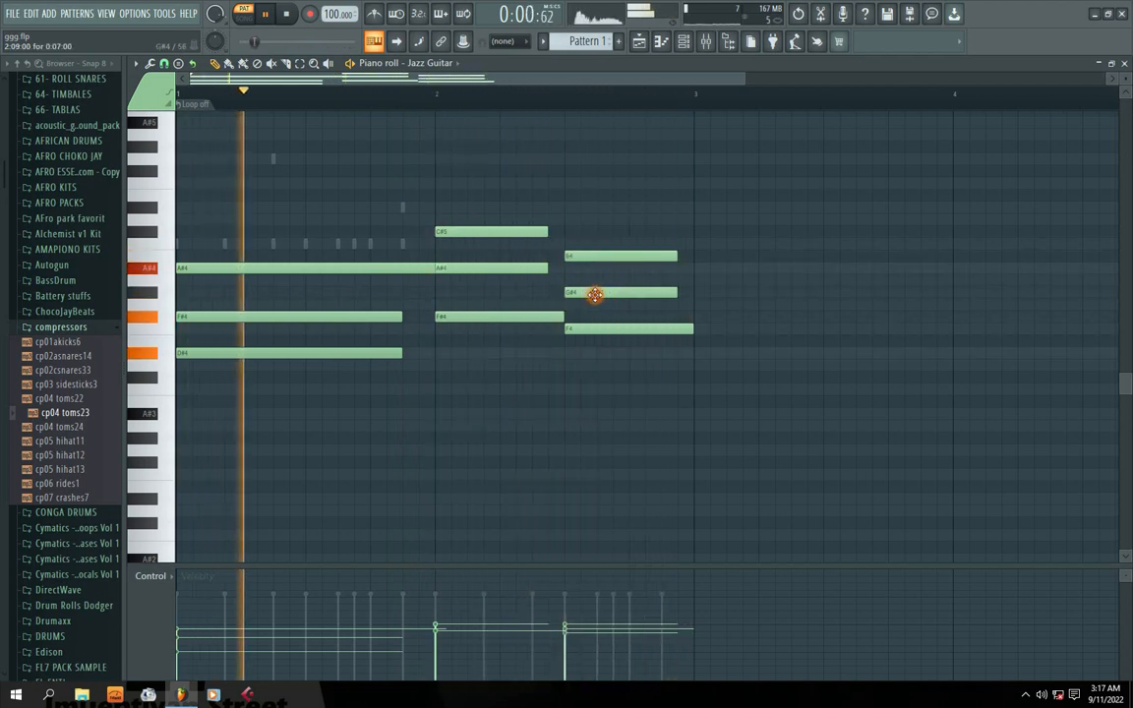
left_click_drag(652, 245, 694, 293)
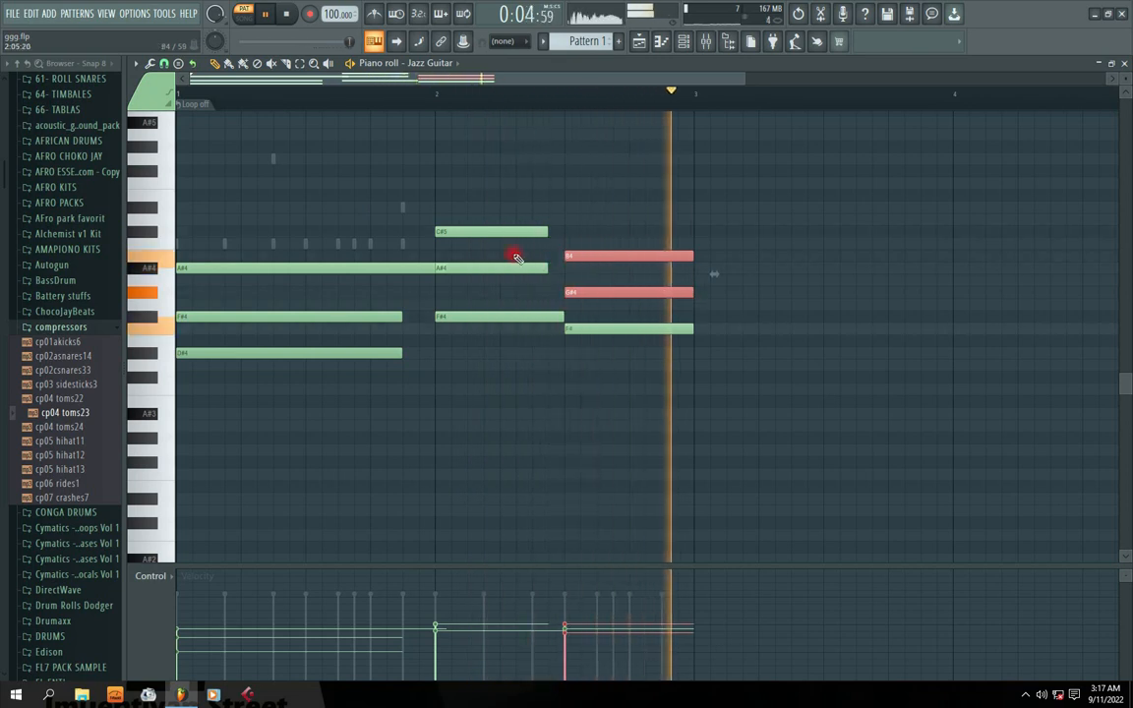
Extend the first chord's D#4 and F#4 notes to the start of bar 2 and stop playback.
left_click_drag(387, 306, 435, 351)
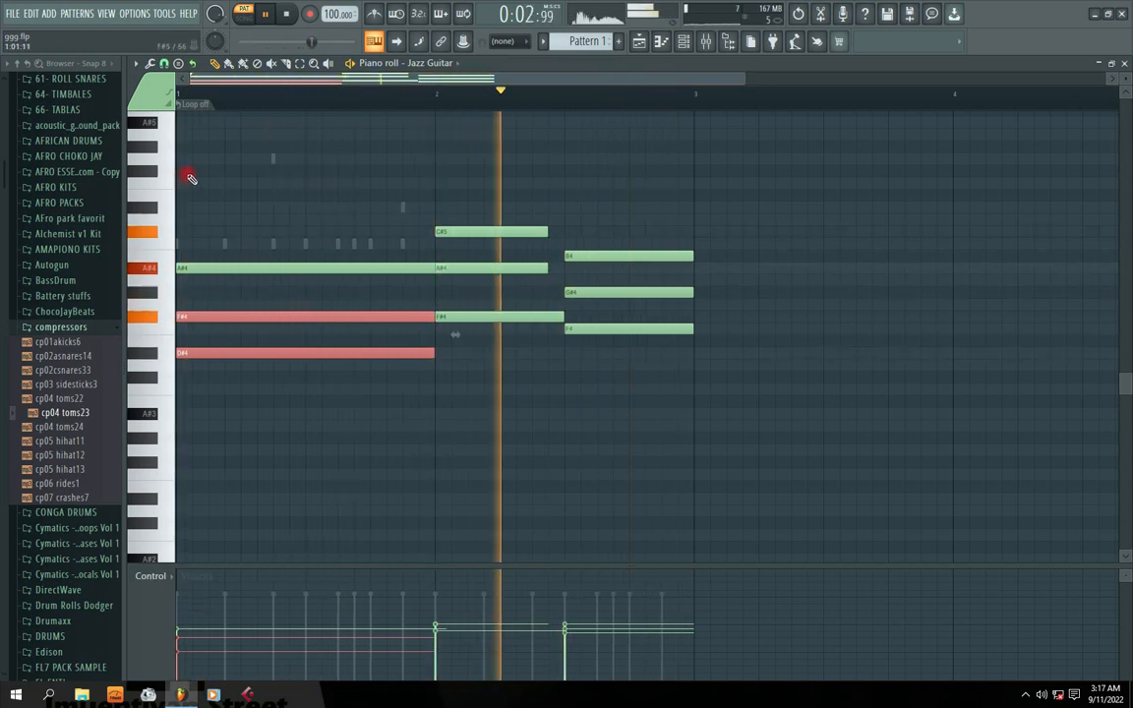
key("space")
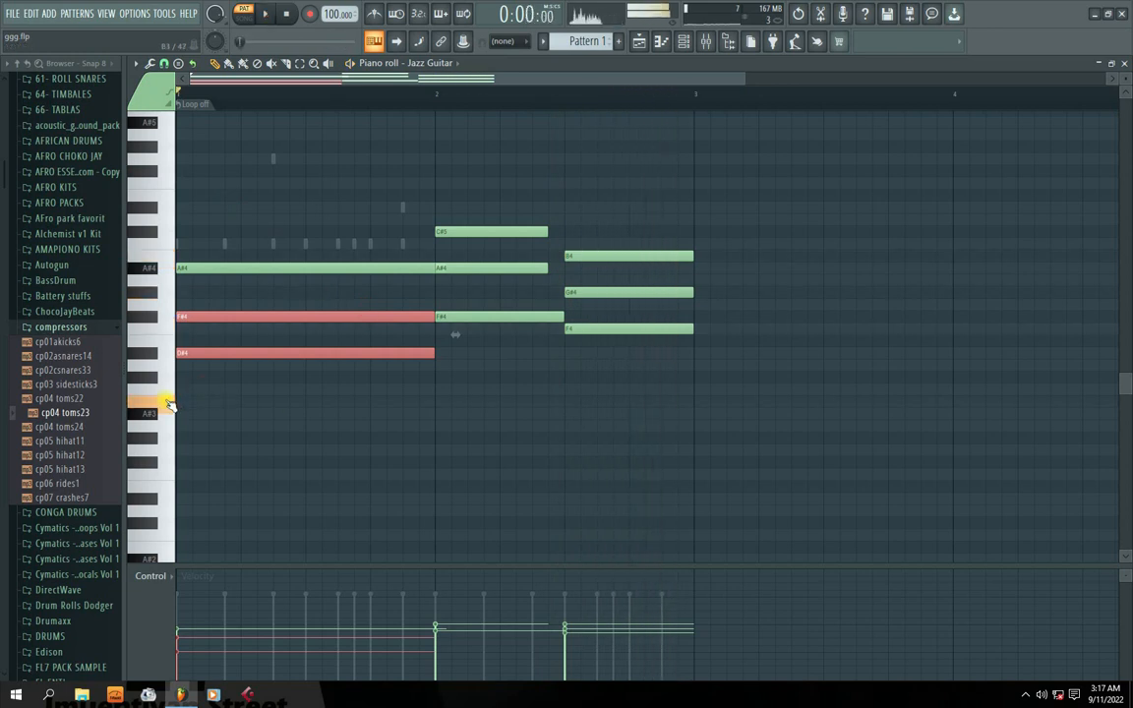
Try the three chords' top notes A#4, C#5 and B4 one octave lower, replay, and move them back up.
left_click(378, 268)
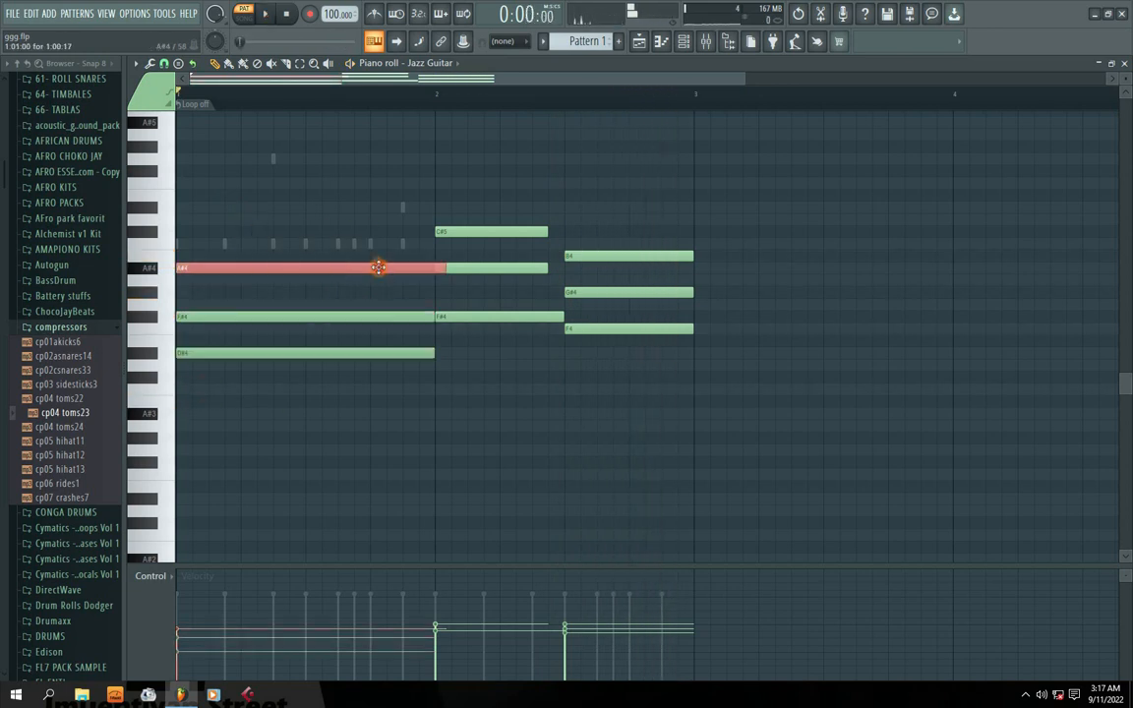
left_click_drag(457, 223, 549, 245)
mouse_move(607, 234)
left_mouse_down()
mouse_move(651, 265)
mouse_move(602, 252)
left_mouse_up()
key("ctrl+Down")
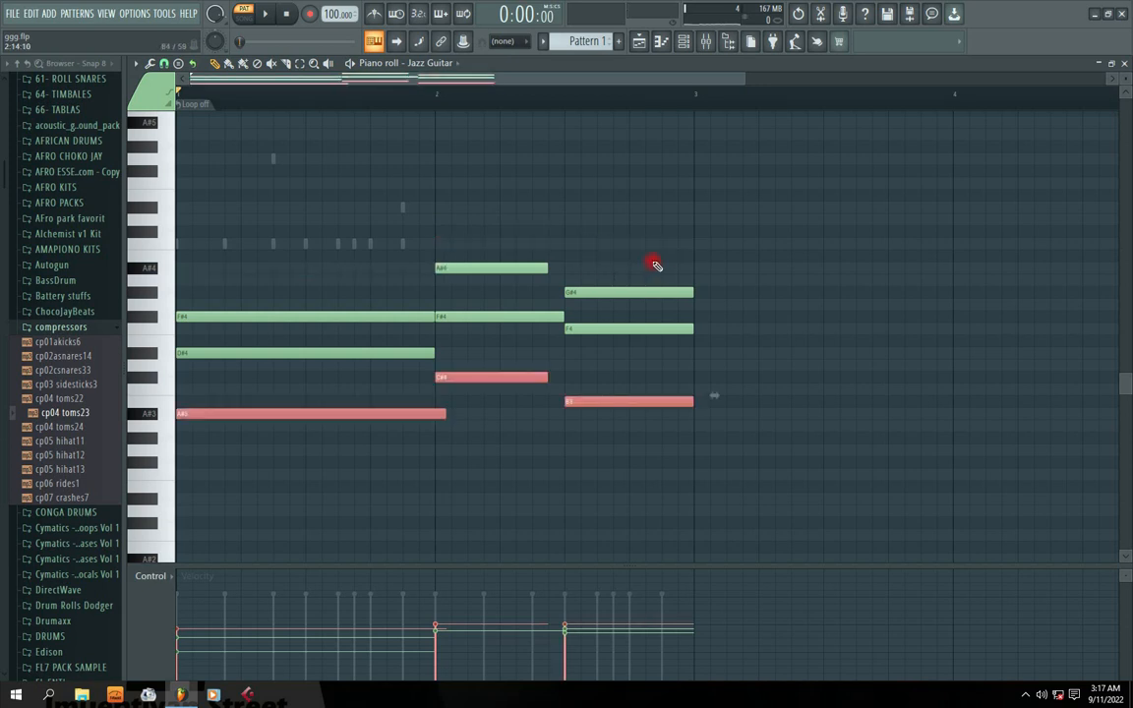
key("space")
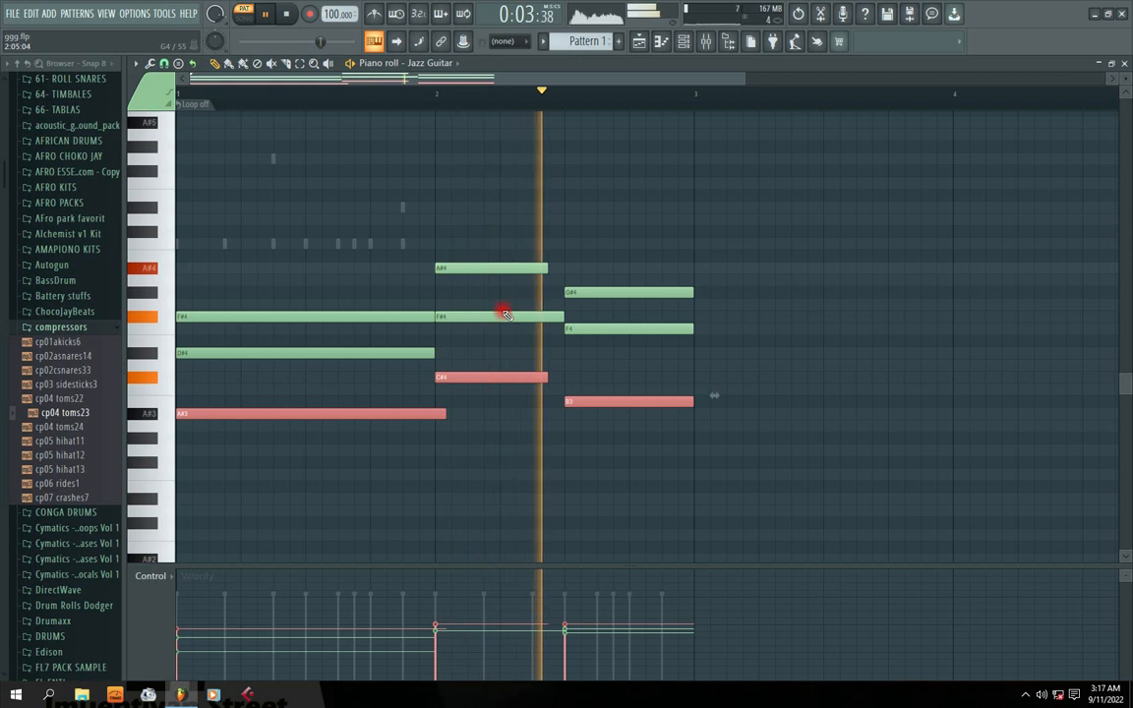
key("space")
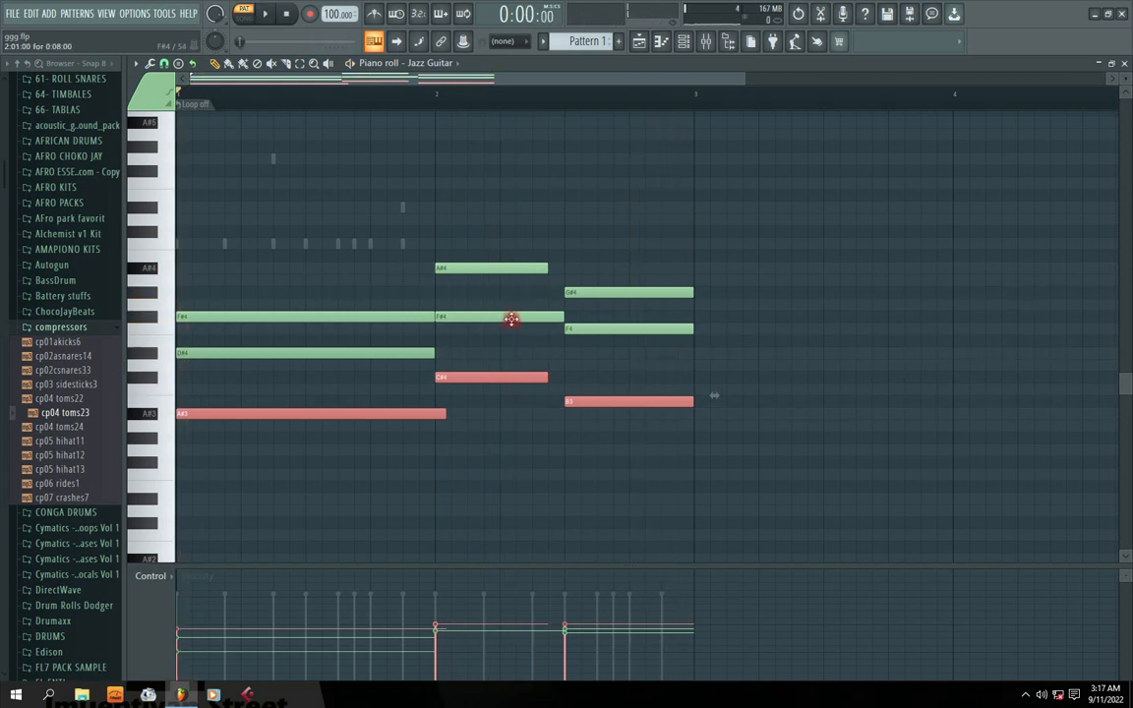
key("ctrl+Up")
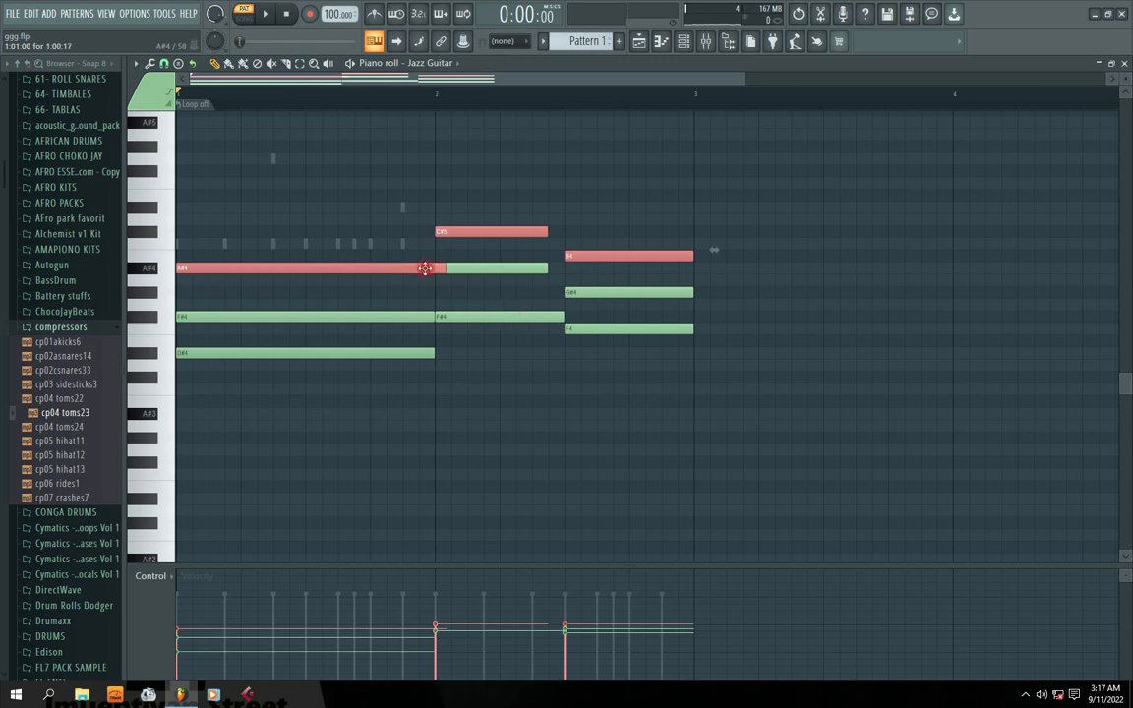
key("space")
key("space")
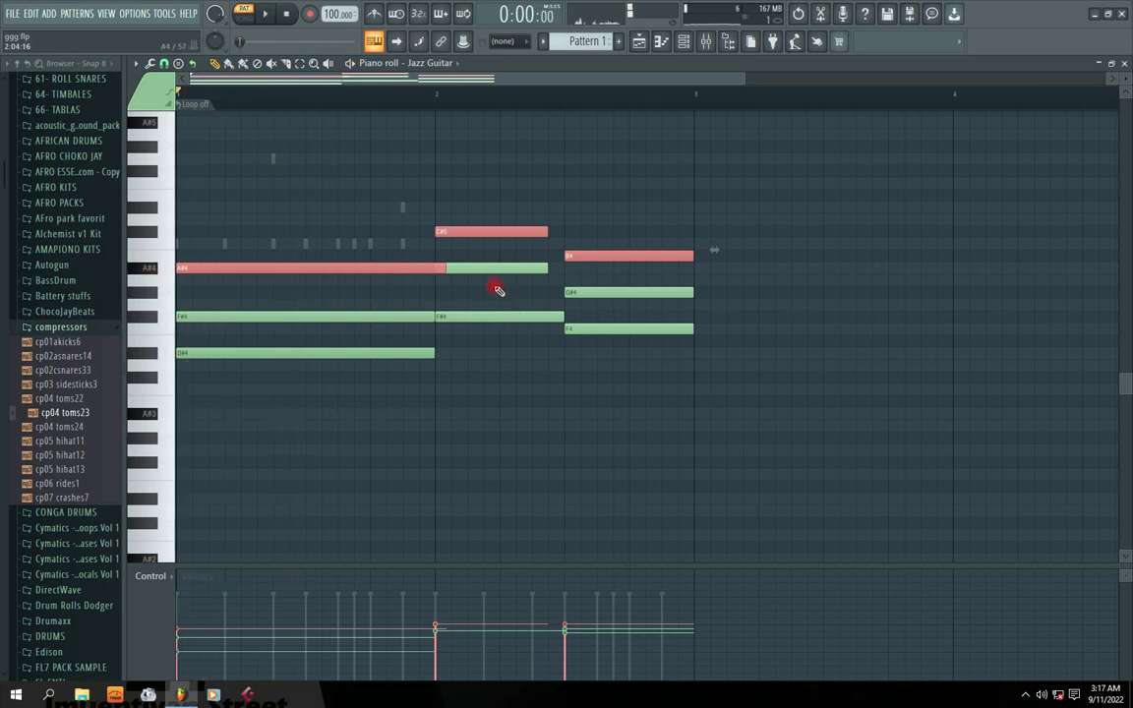
Delete the top notes A#4, C#5 and B4 from the three chords, replay the pattern, and close the piano roll.
key("Delete")
key("space")
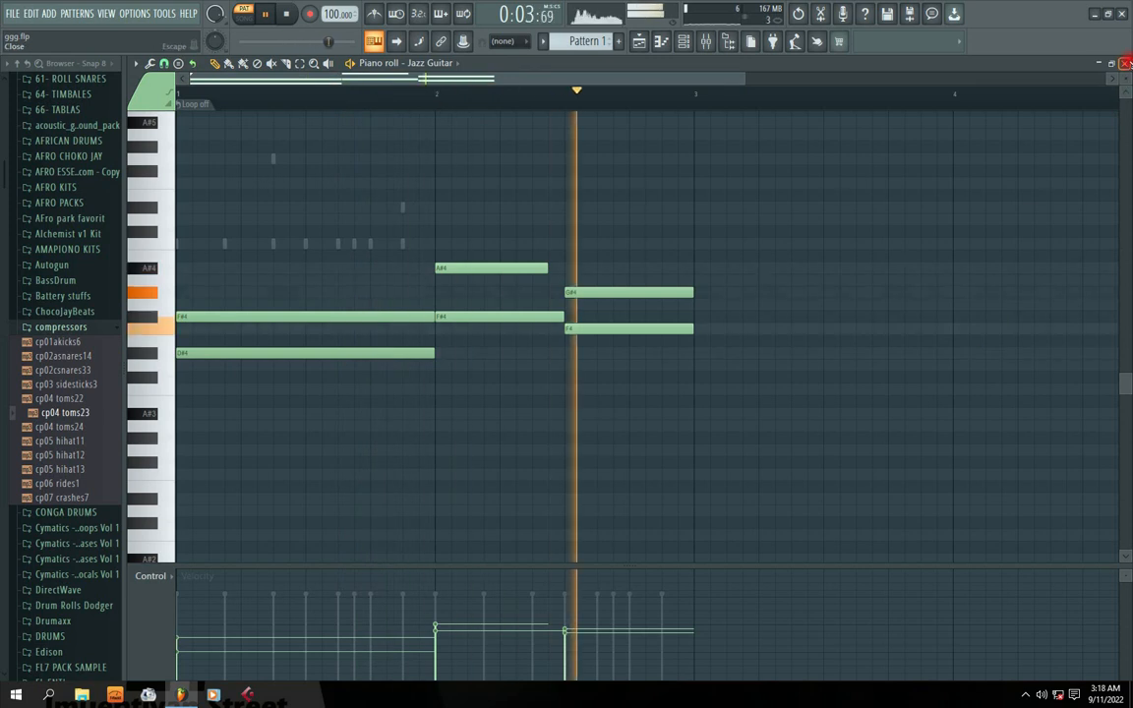
left_click(1128, 63)
key("space")
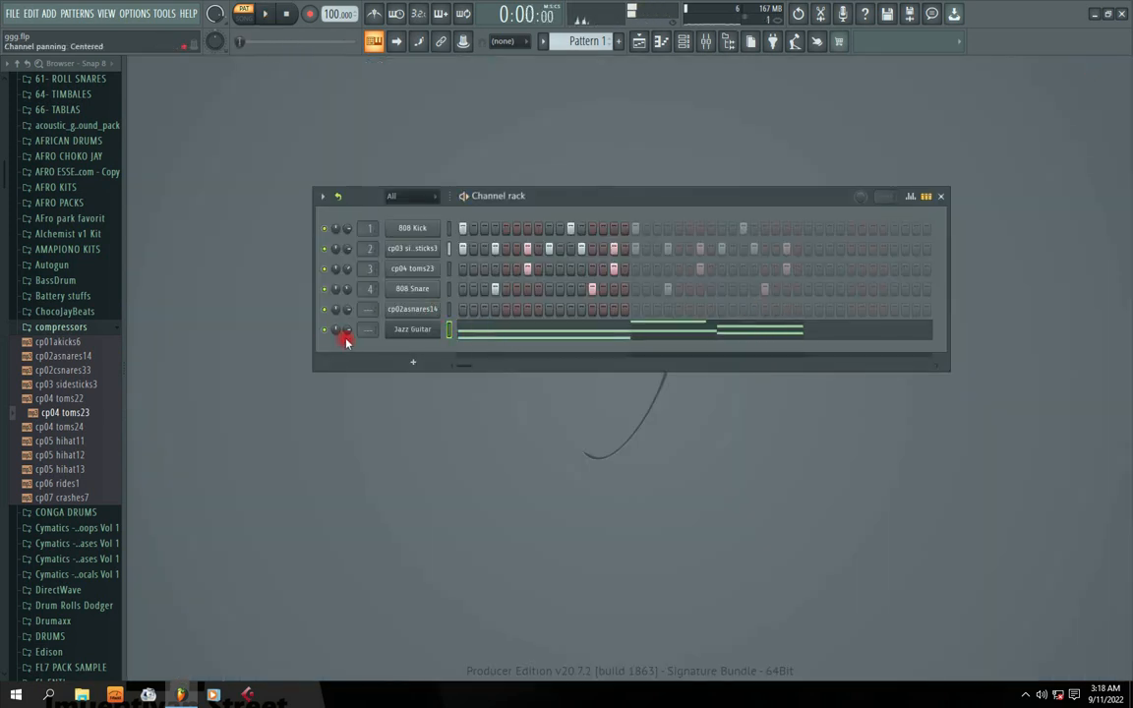
Clone the Jazz Guitar channel and close the cloned instrument's window.
left_click_drag(539, 195, 477, 240)
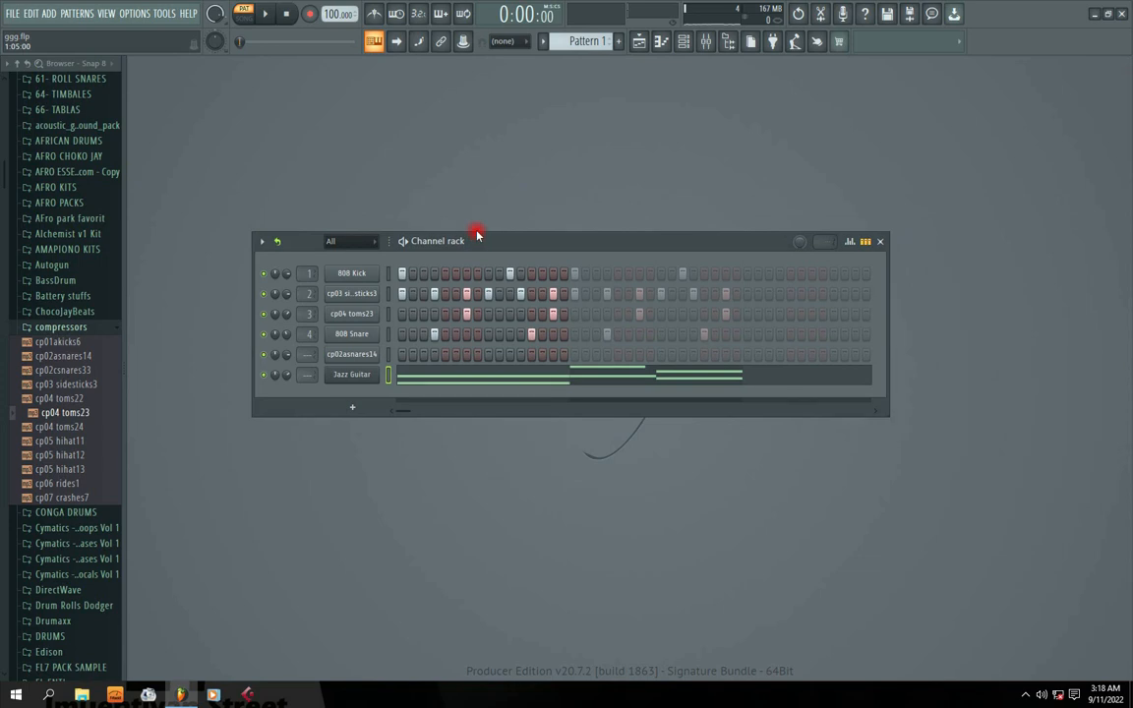
right_click(346, 376)
left_click(278, 435)
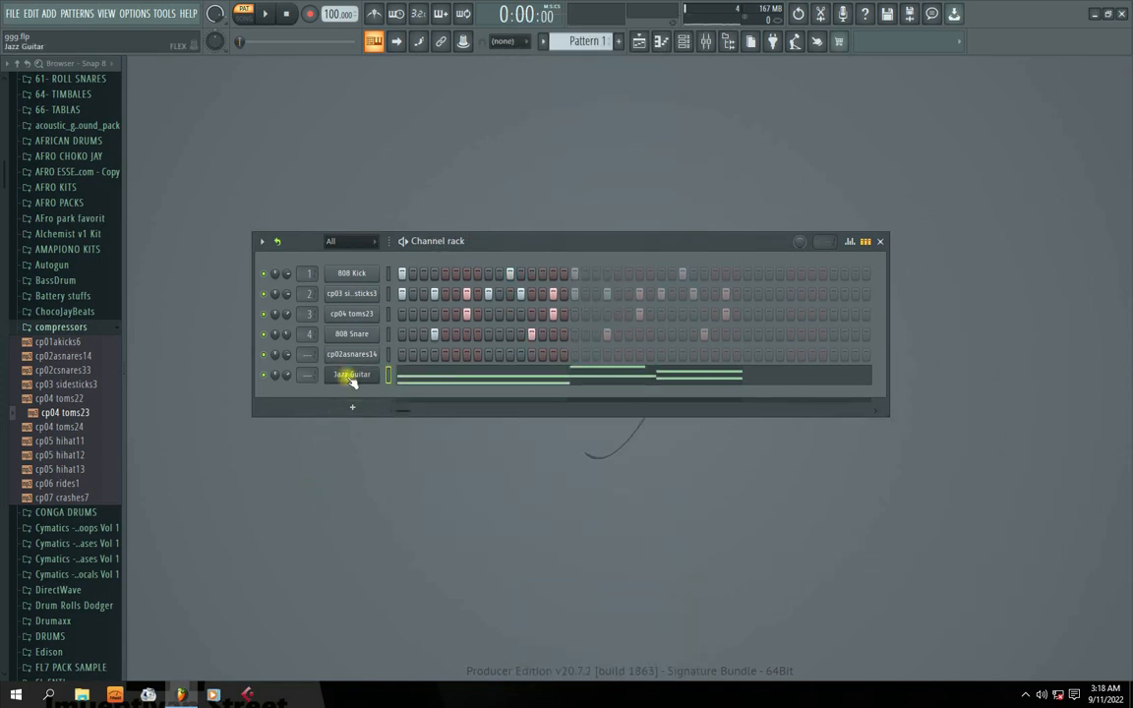
left_click(352, 377)
left_click(915, 146)
left_click(352, 376)
left_click(915, 146)
right_click(353, 375)
left_click(397, 495)
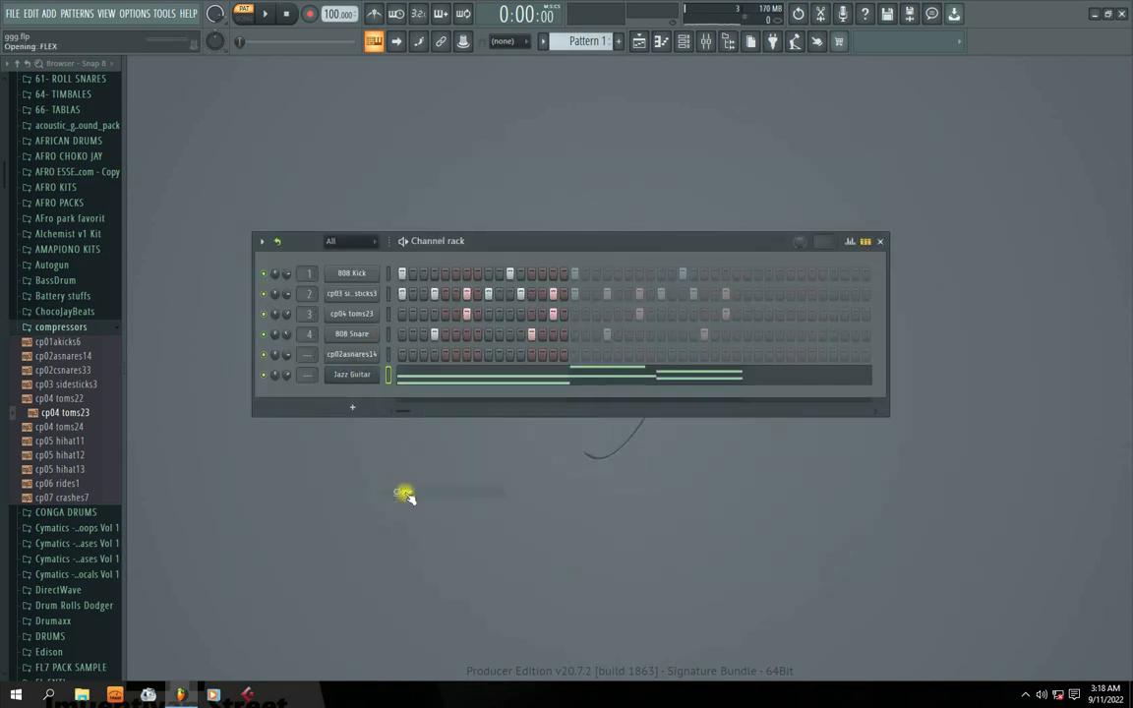
left_click(926, 163)
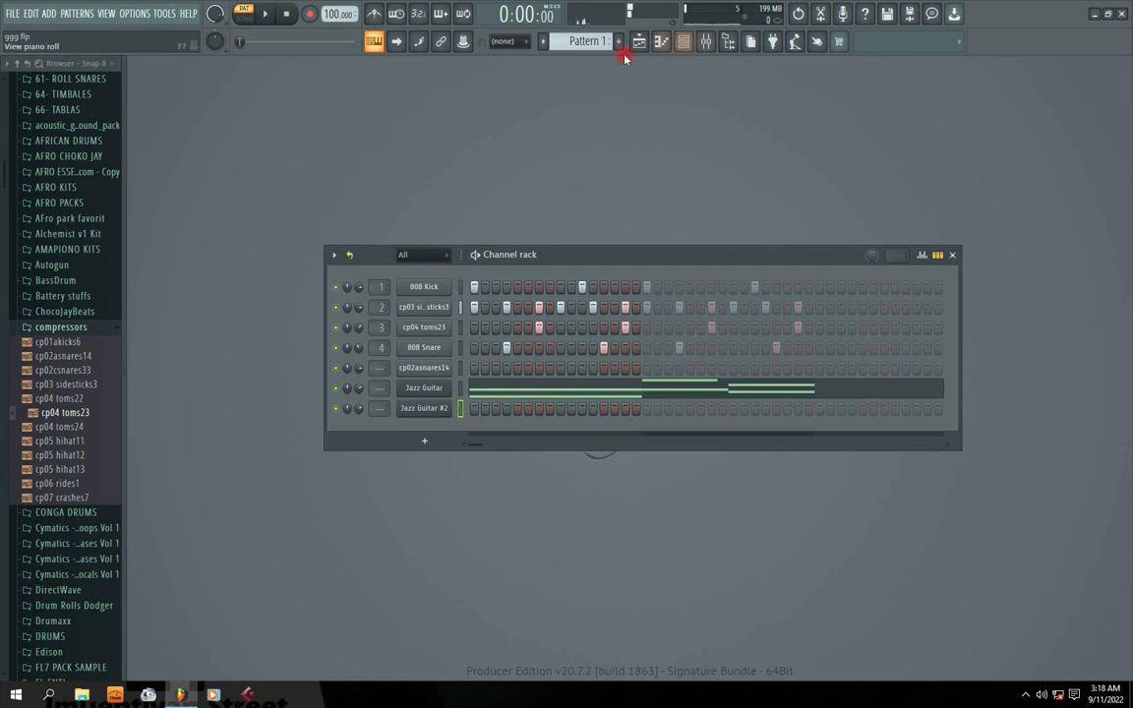
Turn on the metronome and recording countdown, and arm recording for everything.
left_click(373, 13)
left_click(310, 13)
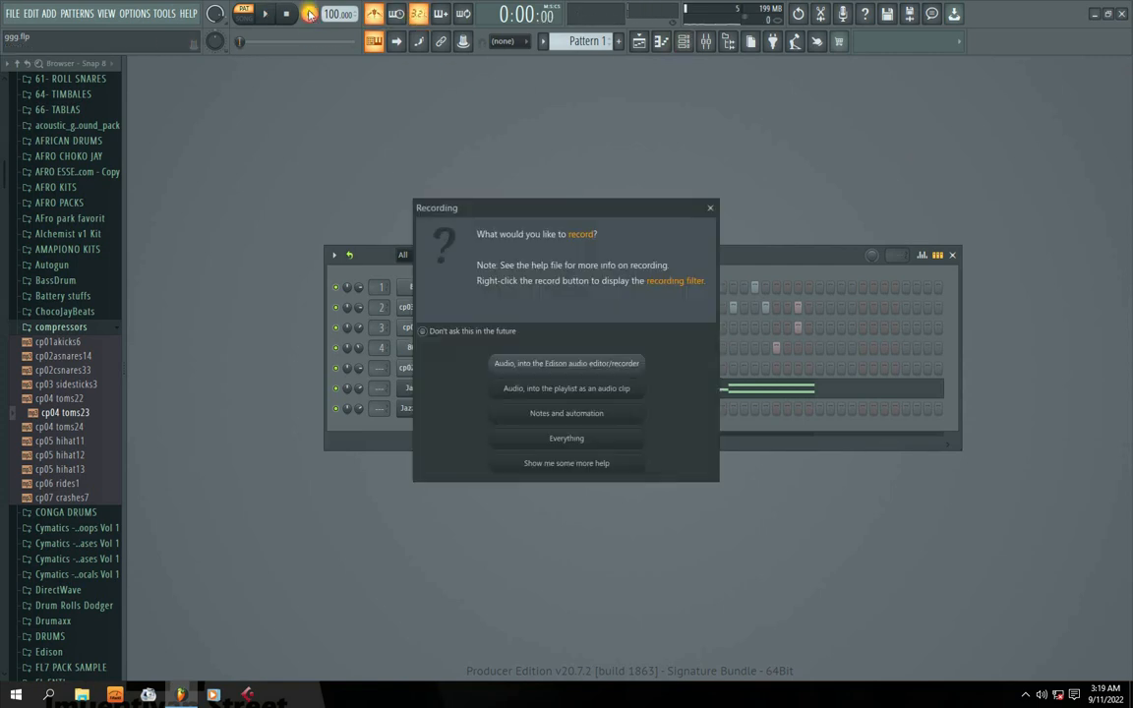
left_click(543, 438)
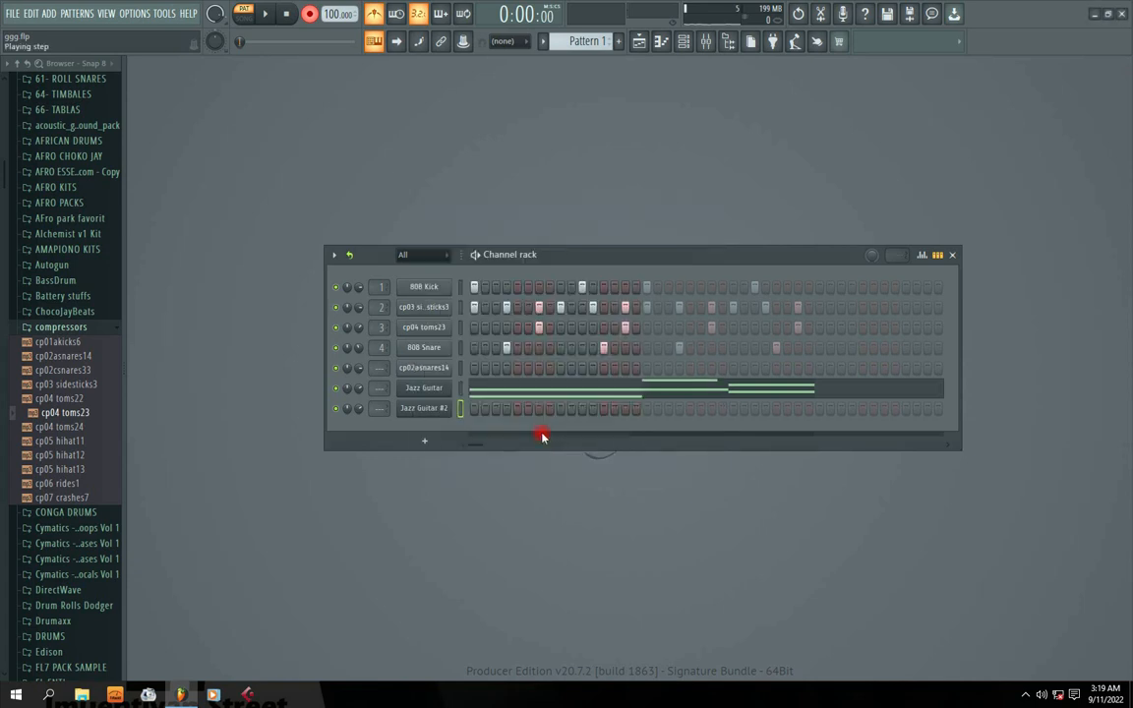
Record a first melody take on Jazz Guitar #2 over the pattern and undo it.
key("space")
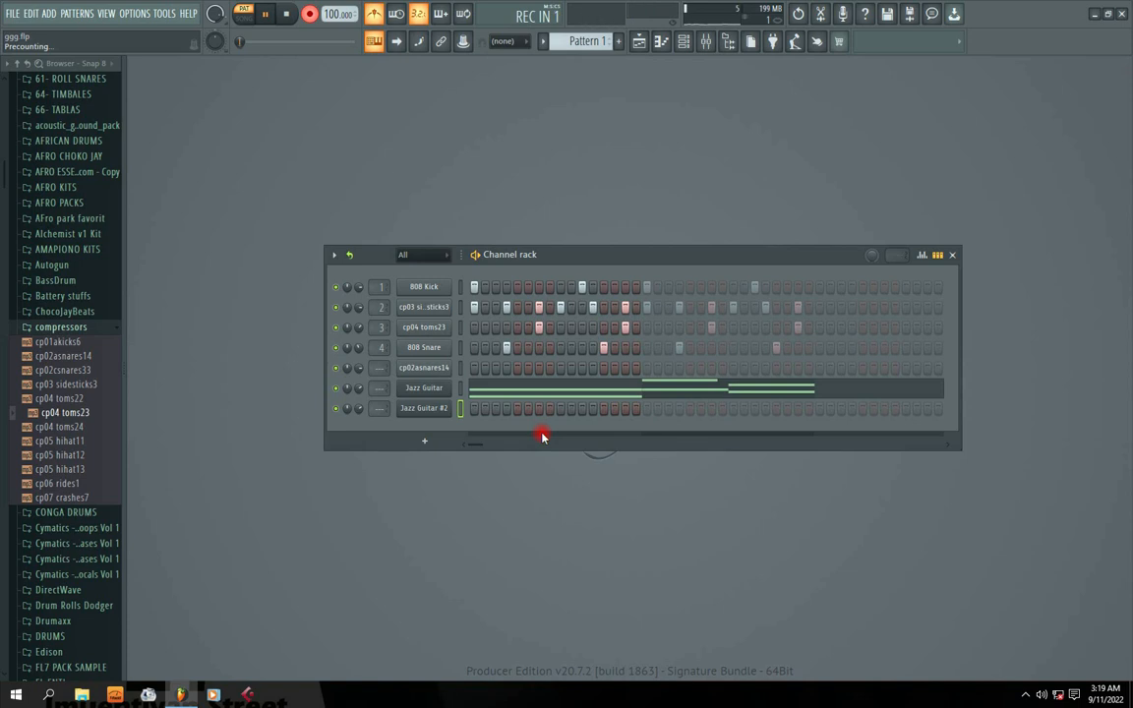
key("d")
key("d")
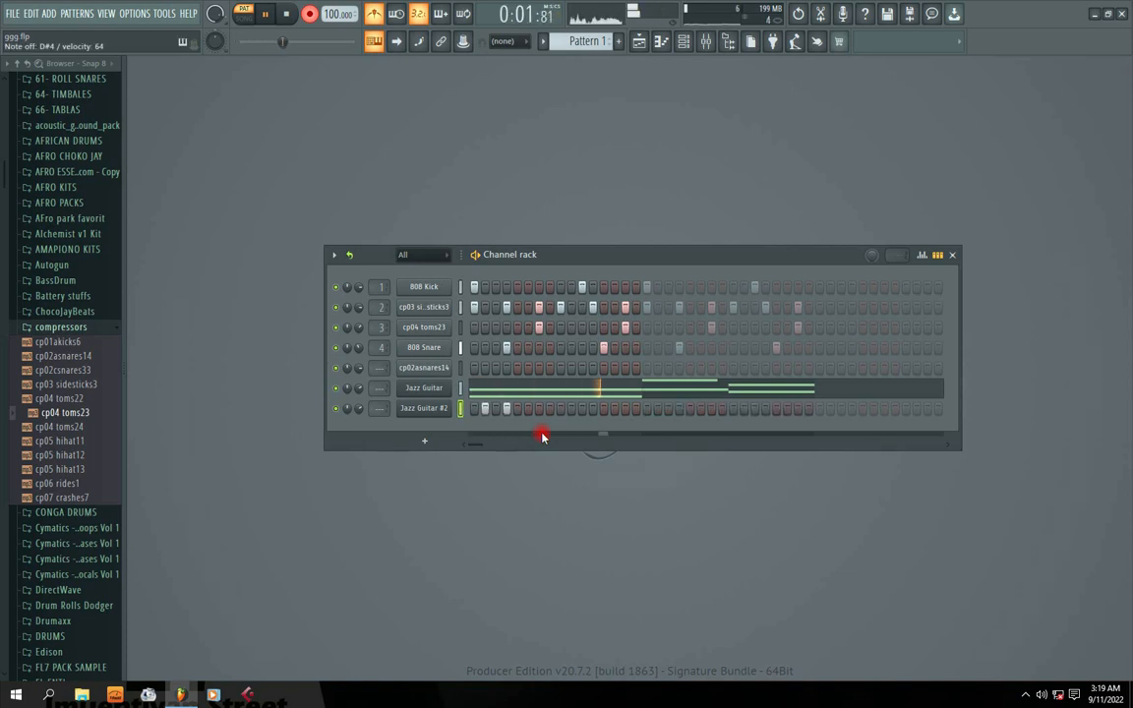
key("h")
key("h")
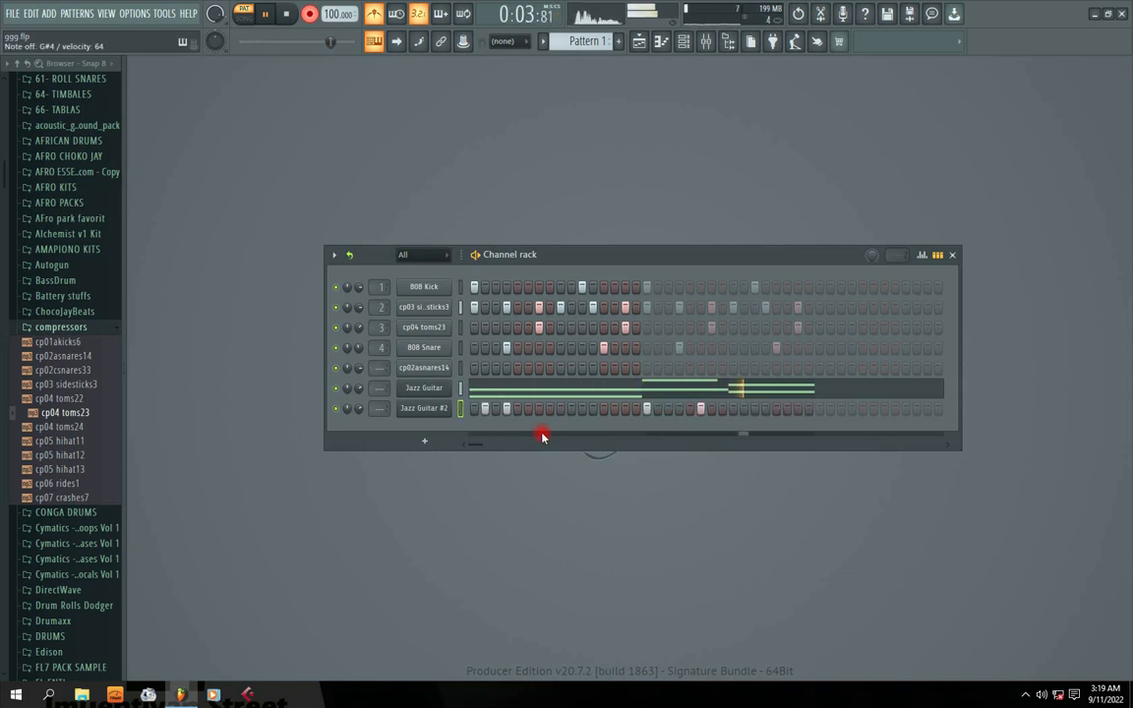
key("space")
key("ctrl+z")
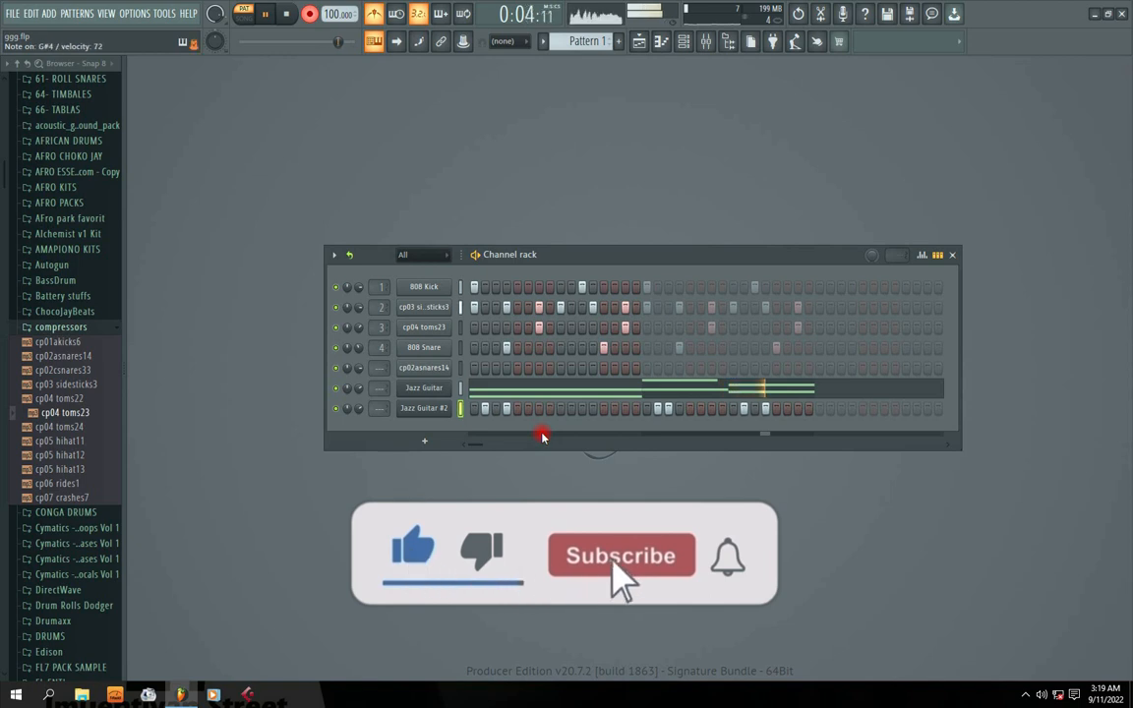
Finish recording the melody D#4, F#4, F#4, A#4, F4, G#4 on Jazz Guitar #2 and open its notes in the piano roll.
key("space")
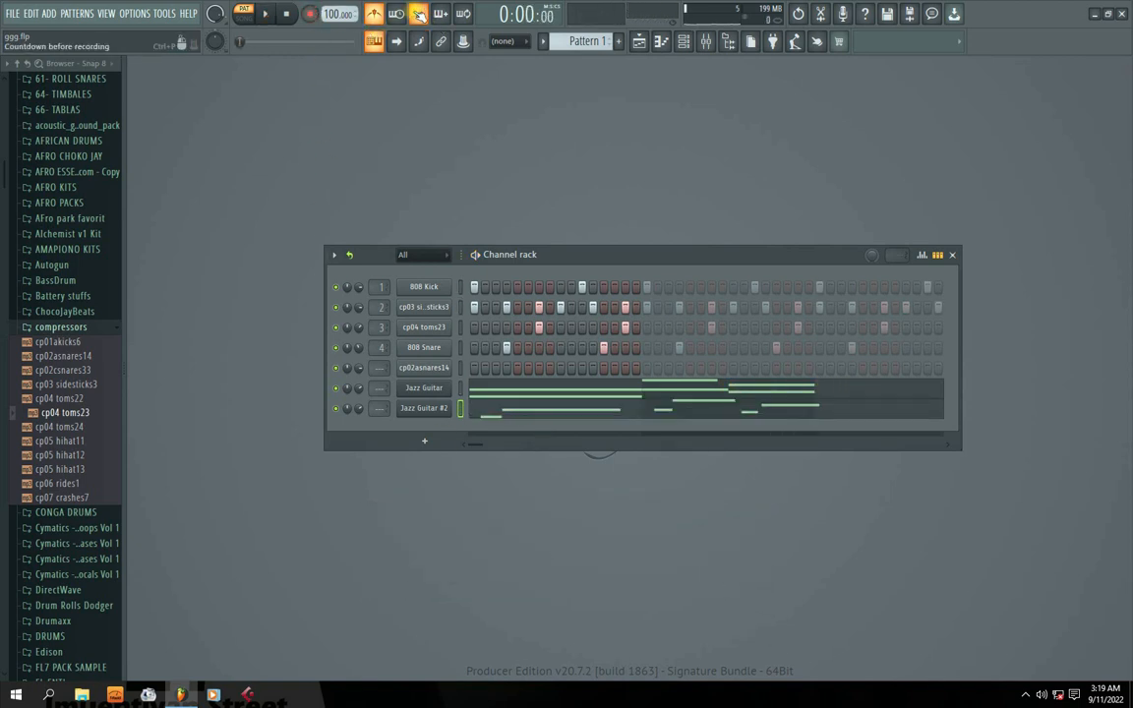
left_click(488, 410)
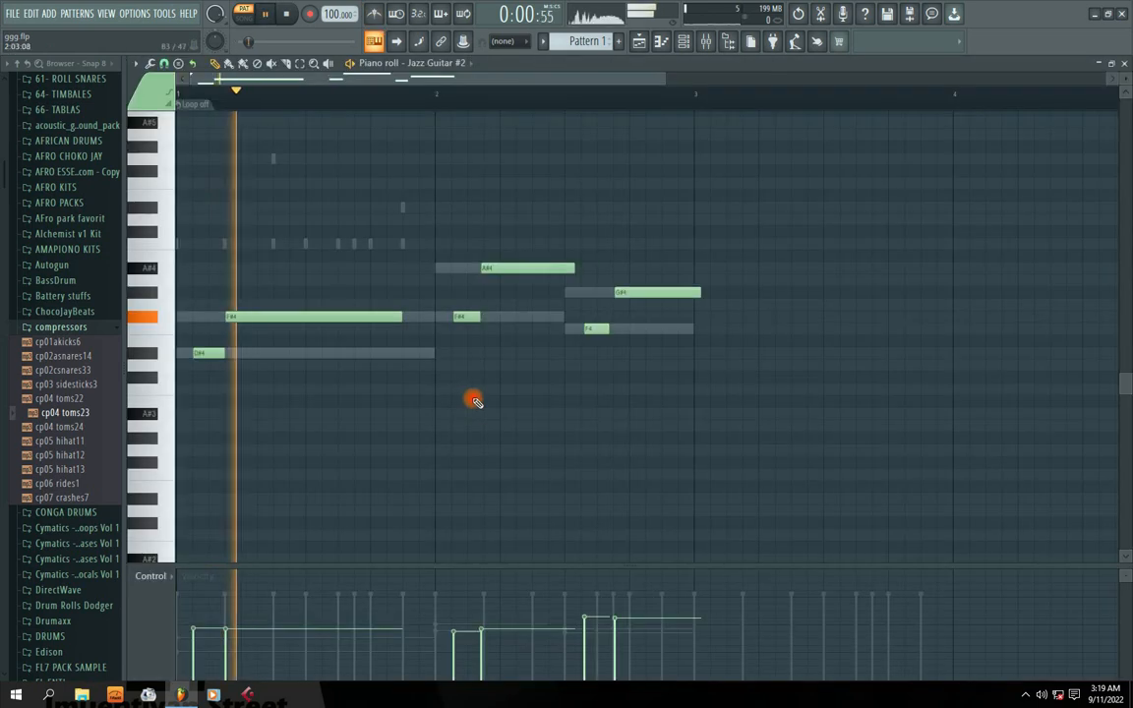
key("space")
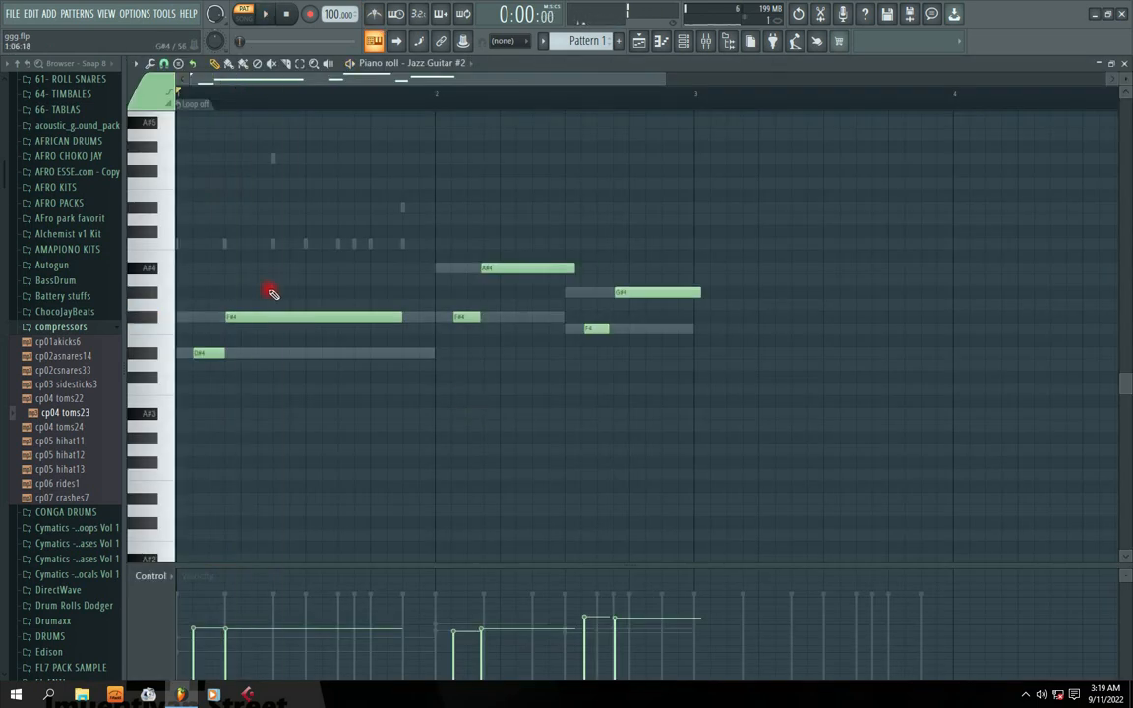
Quantize the start and end times of the Jazz Guitar #2 notes and briefly replay the pattern.
key("alt+q")
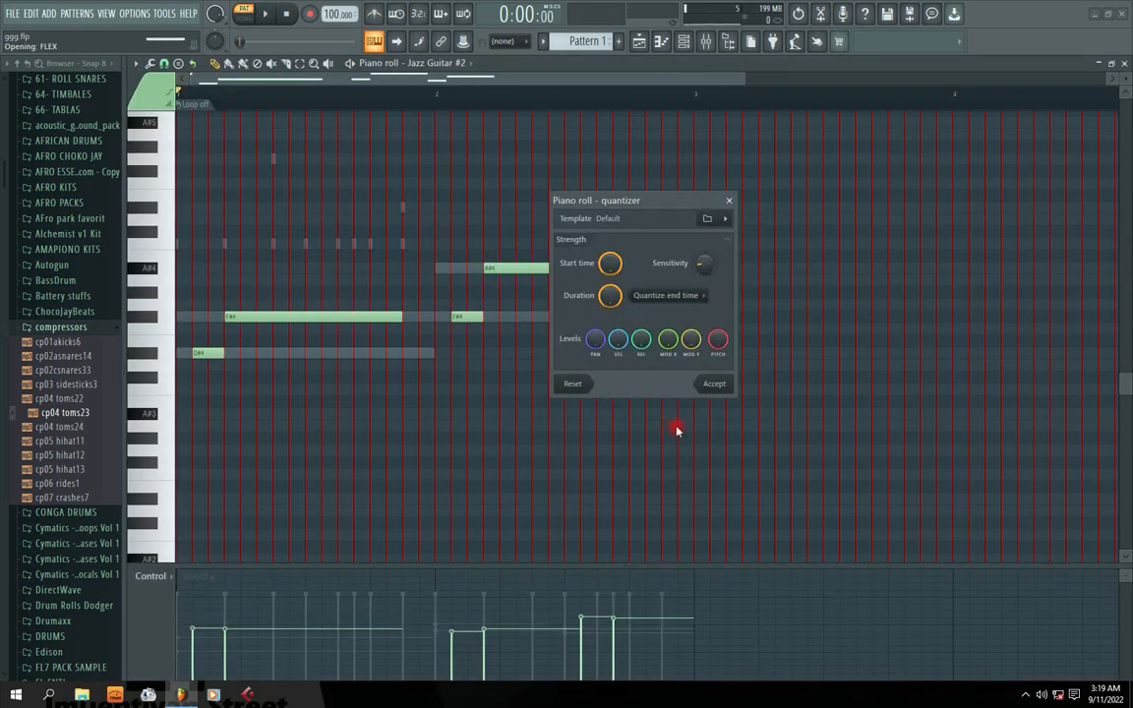
left_click(715, 383)
key("space")
key("space")
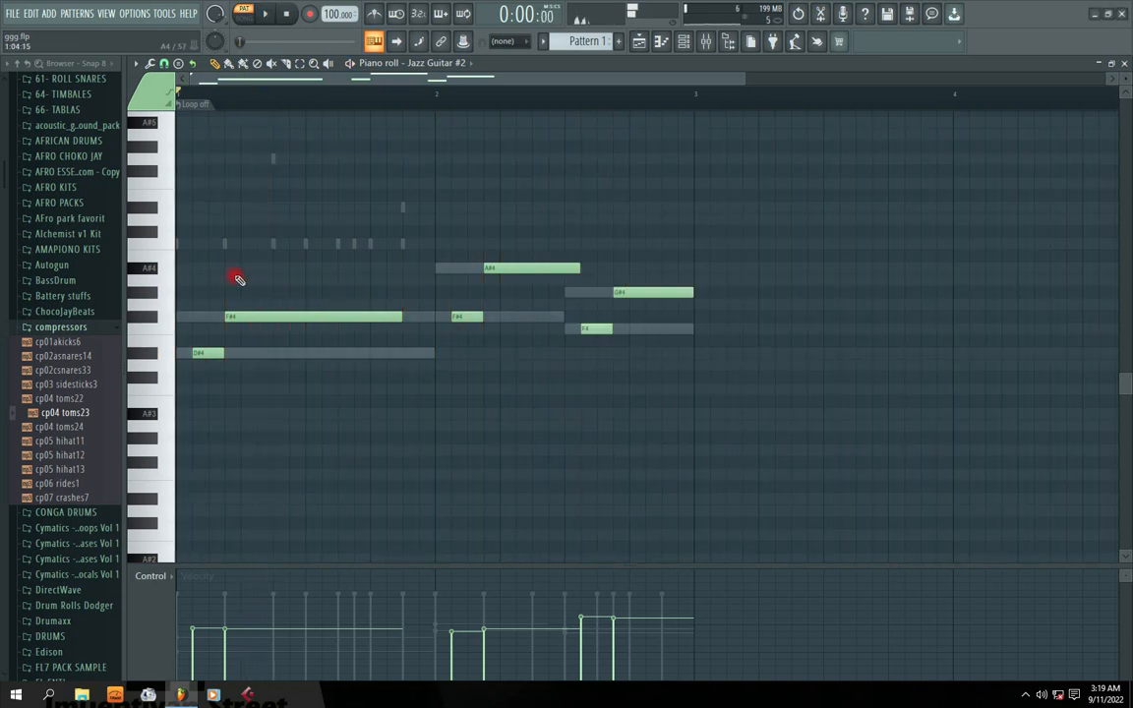
Shift all Jazz Guitar #2 notes one step earlier to begin at bar 1, replay the pattern, and clear the selection.
key("ctrl+a")
left_click_drag(261, 316, 256, 312)
key("space")
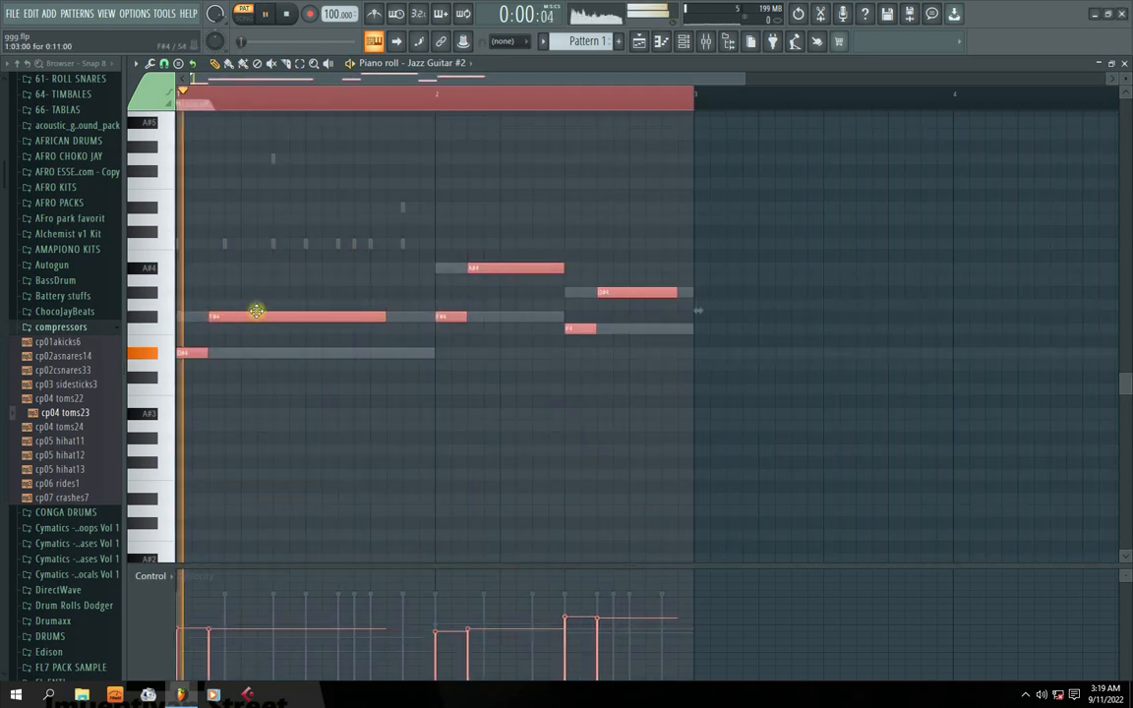
left_click(417, 365)
right_click(439, 365)
key("space")
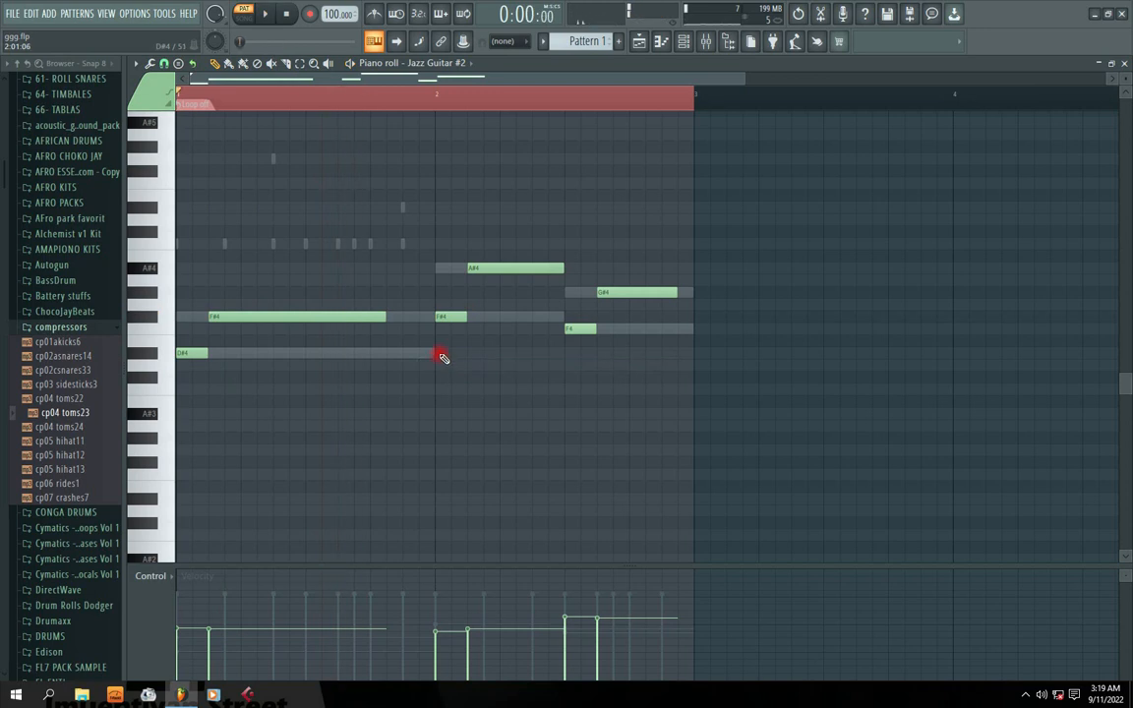
Raise the whole Jazz Guitar #2 melody one octave, replay the pattern, and close the piano roll.
key("ctrl+Up")
key("space")
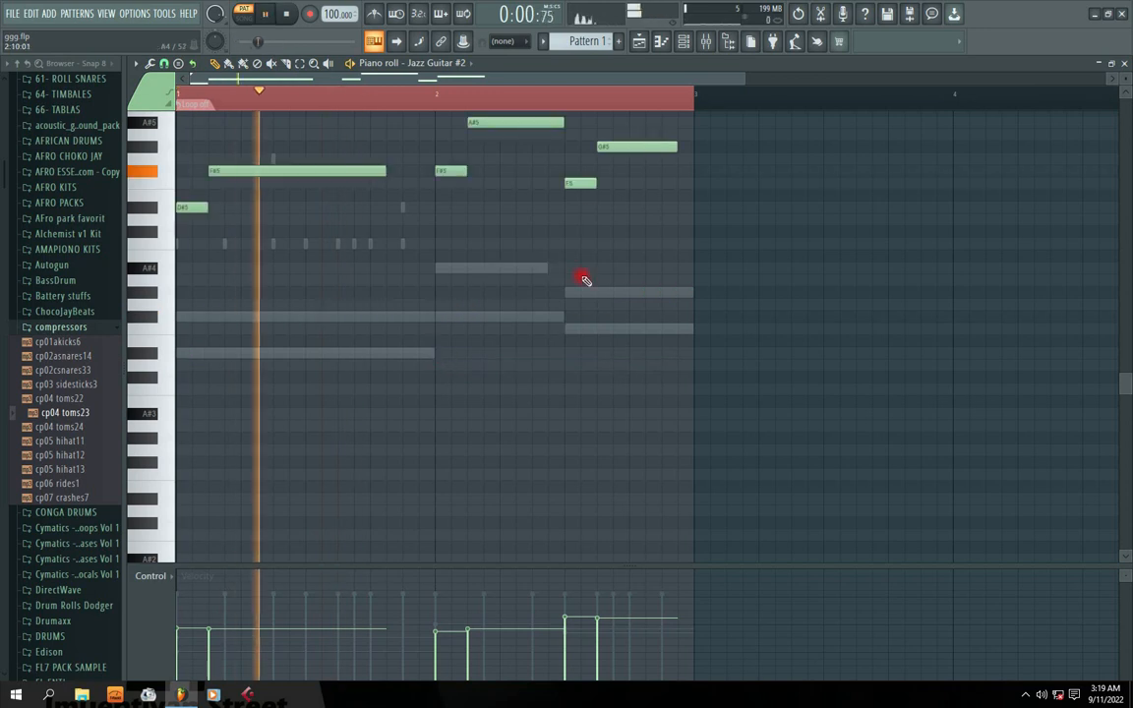
left_click(1124, 63)
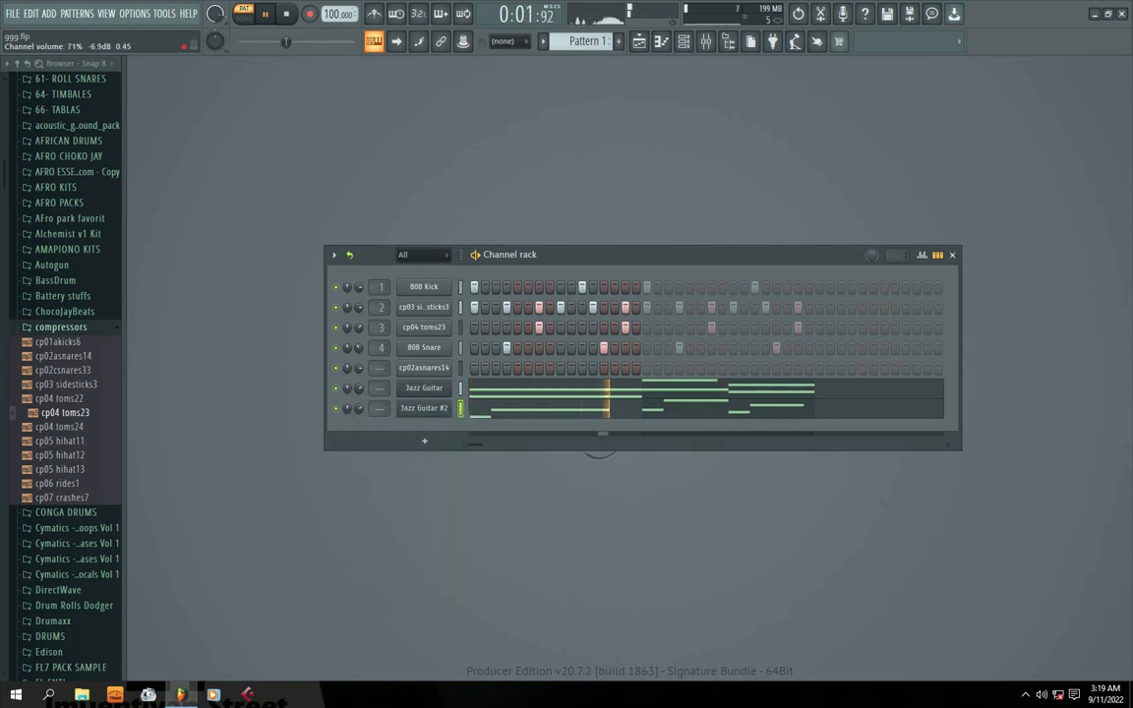
Check the Jazz Guitar channel volume and the Jazz Guitar #2 notes, and listen to the full pattern again.
right_click(361, 391)
left_click(493, 318)
key("space")
left_click(509, 414)
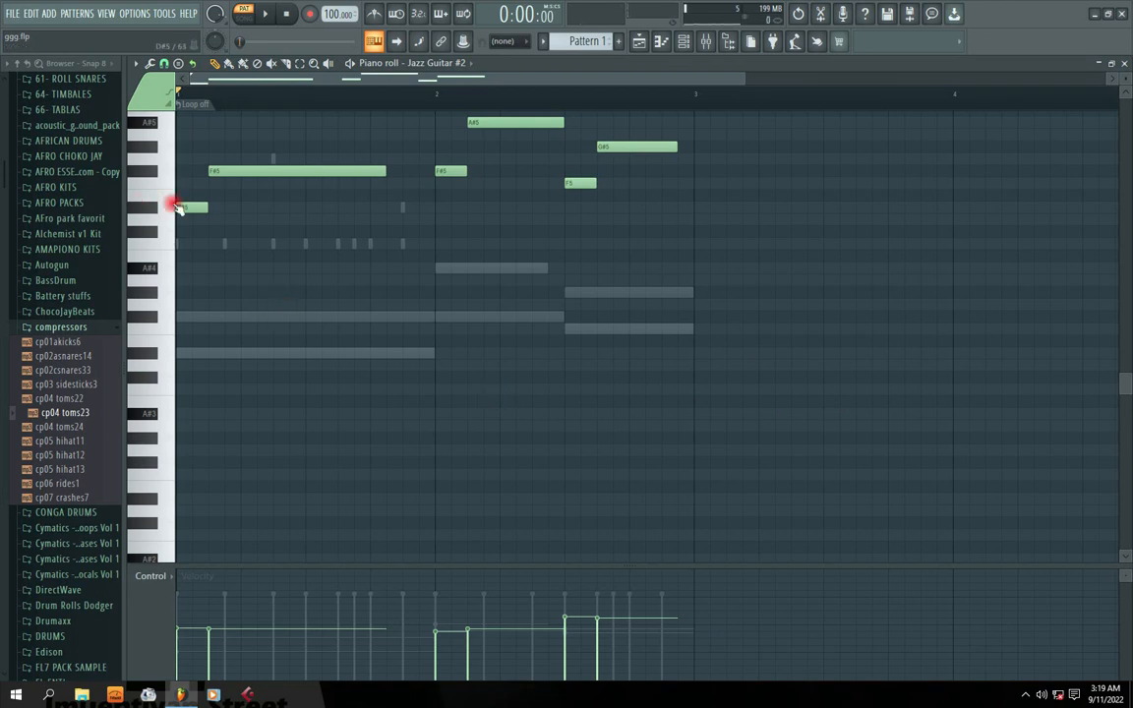
left_click(1127, 62)
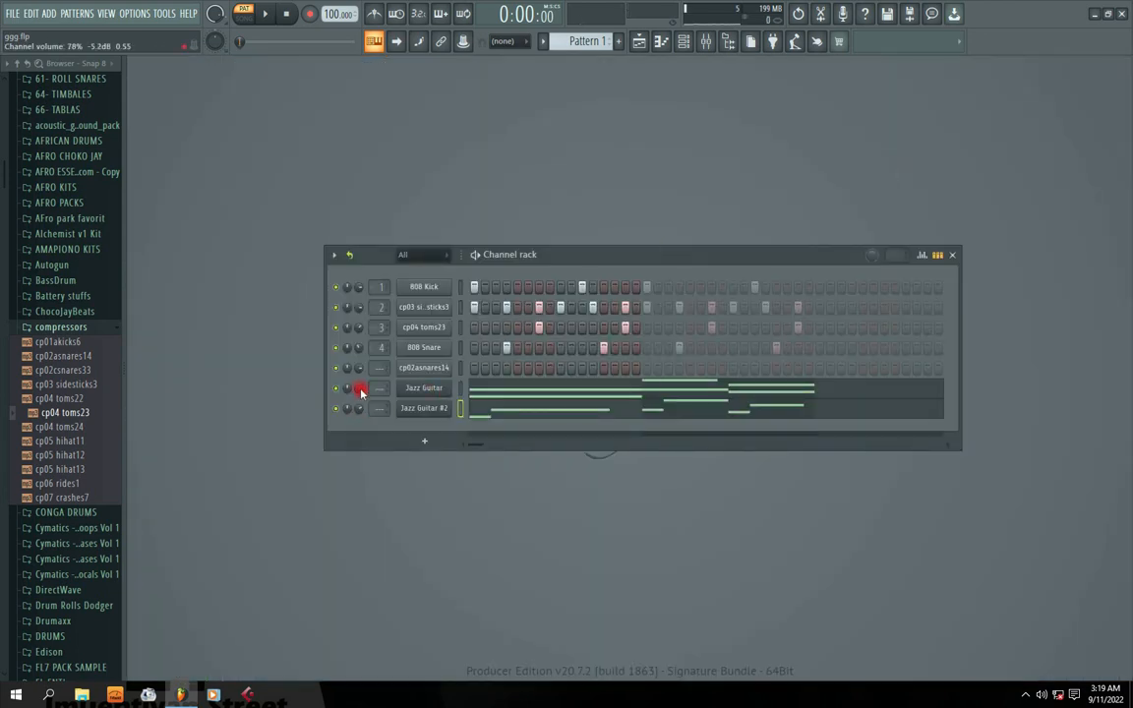
left_click(258, 15)
left_click_drag(562, 255, 521, 233)
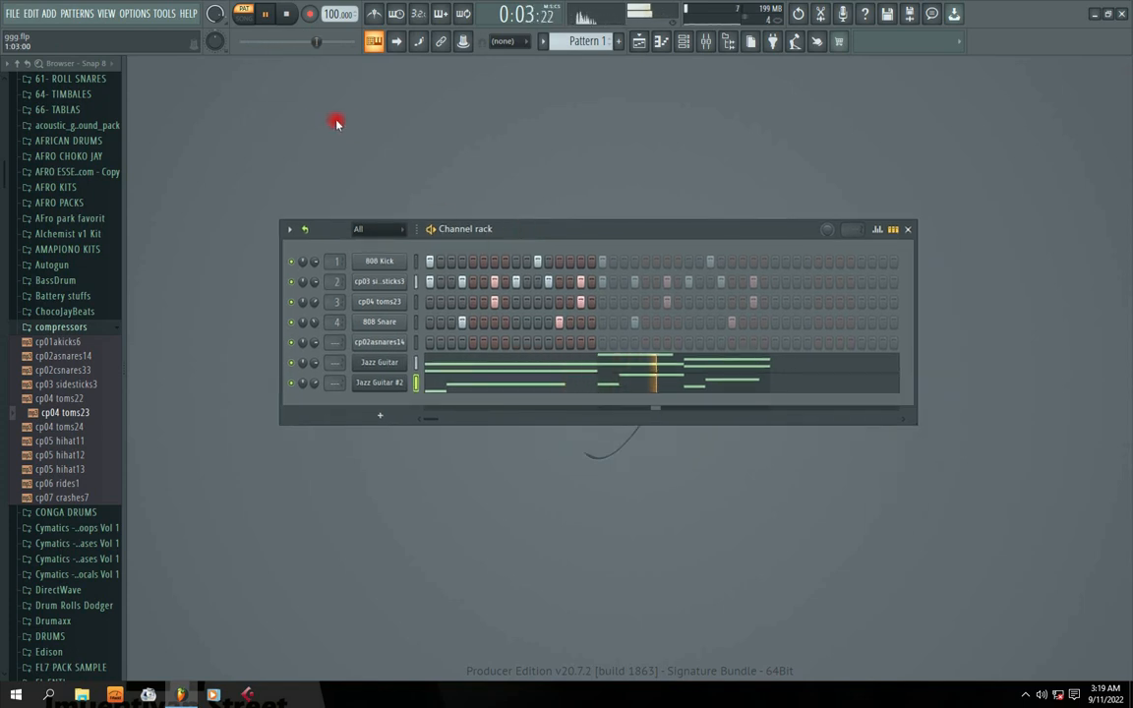
key("space")
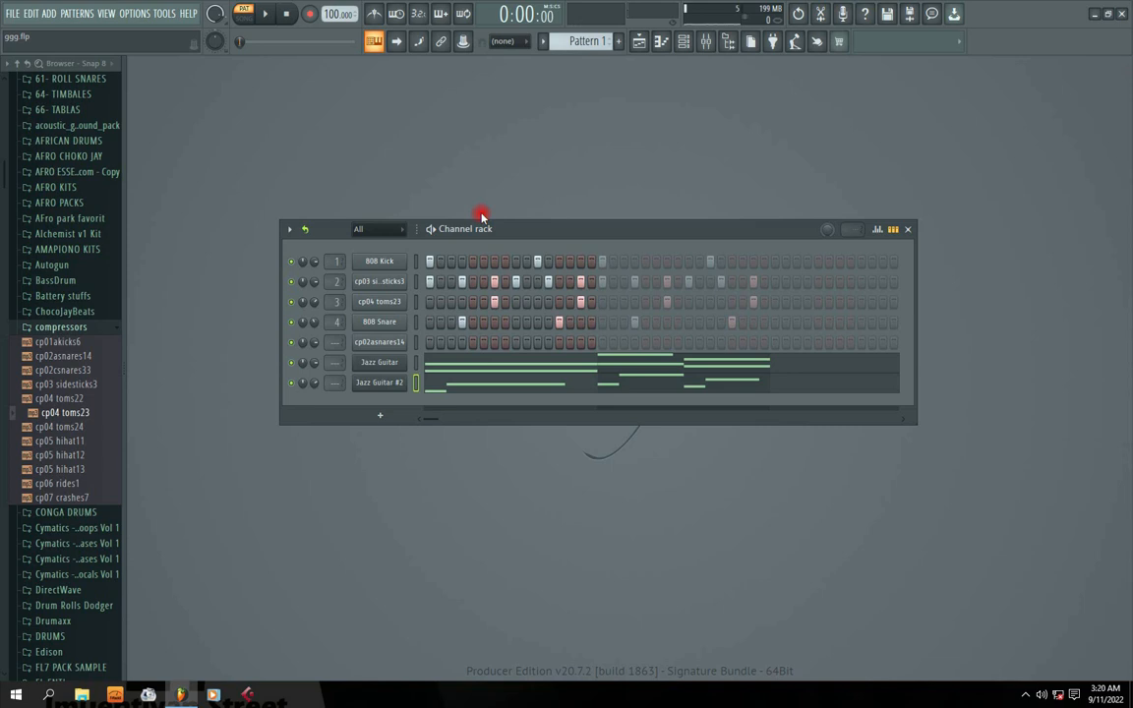
Clone the Jazz Guitar #2 channel.
left_click_drag(527, 232, 522, 193)
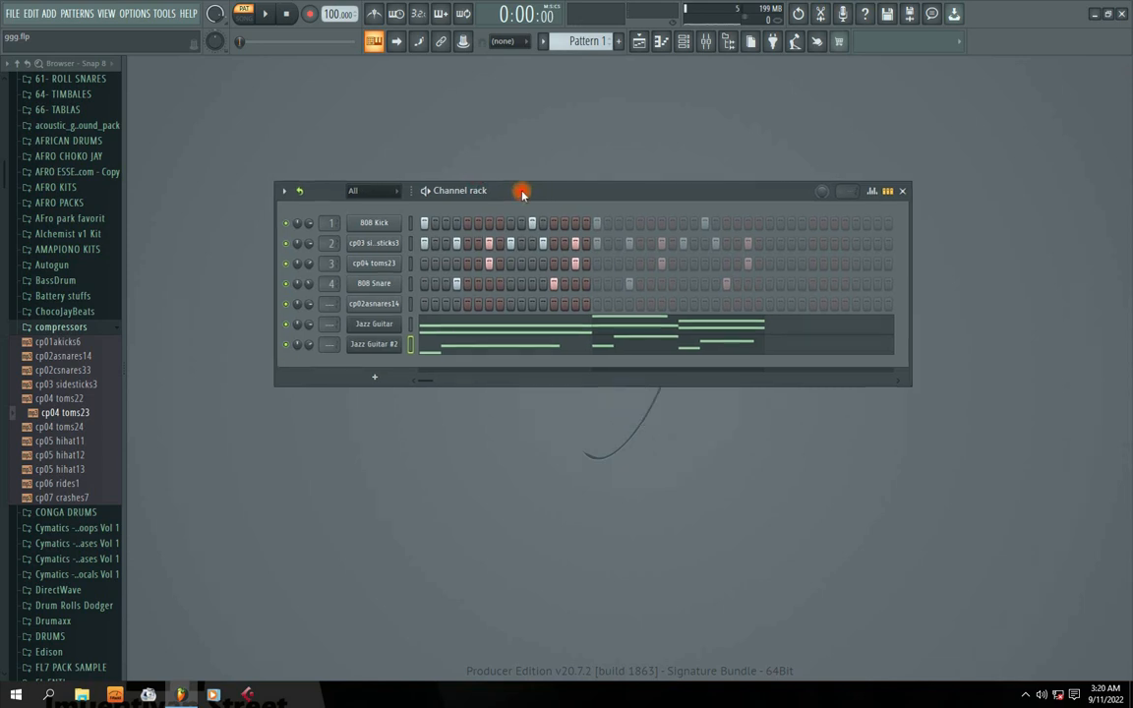
right_click(369, 351)
left_click(434, 459)
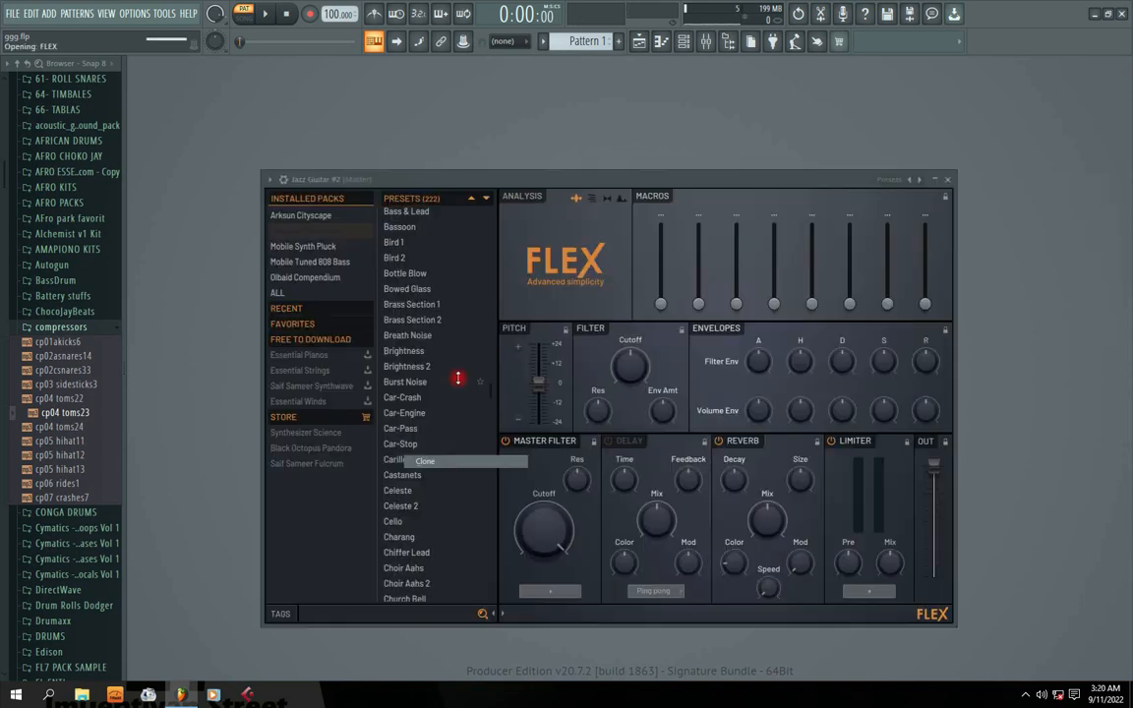
Load the Harmo Pad preset from the General Midi Library on the cloned channel and audition its sound.
scroll(399, 452, "down", 3)
scroll(433, 359, "up", 2)
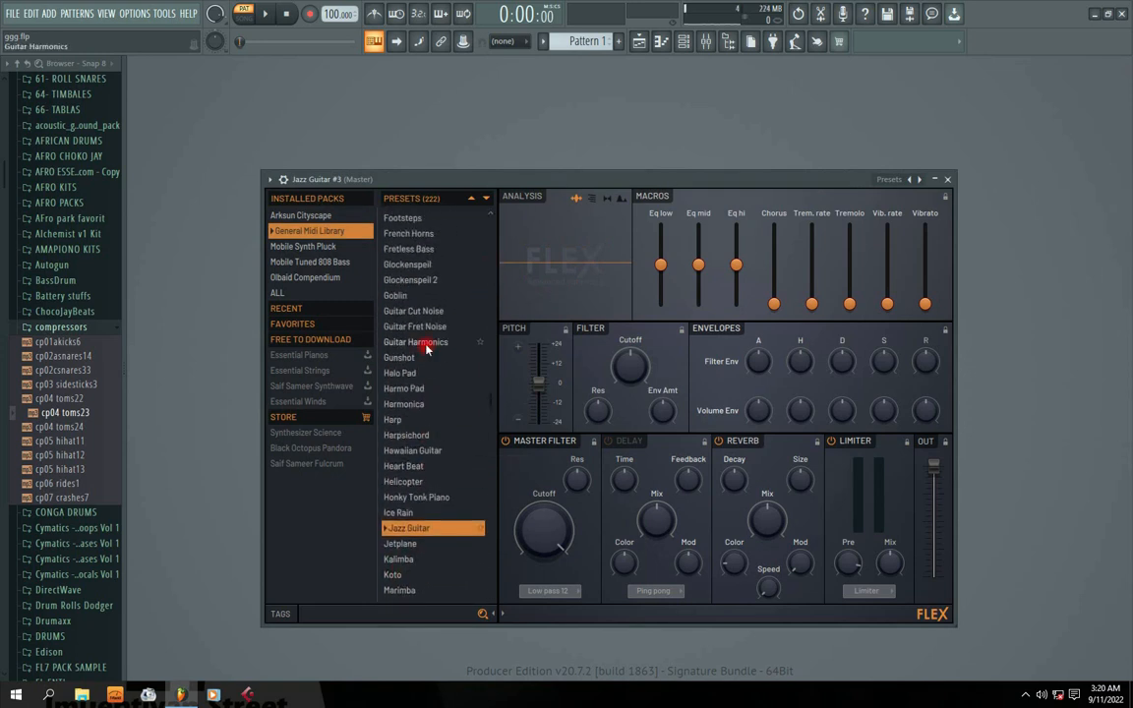
left_click(413, 391)
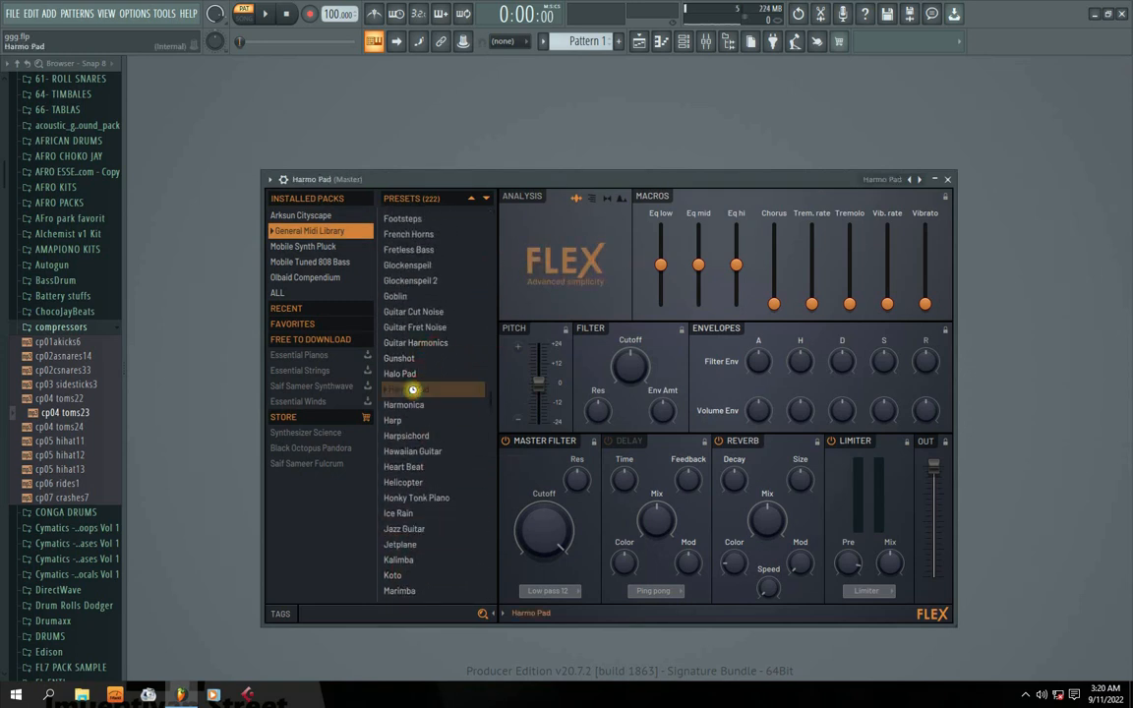
left_click(948, 179)
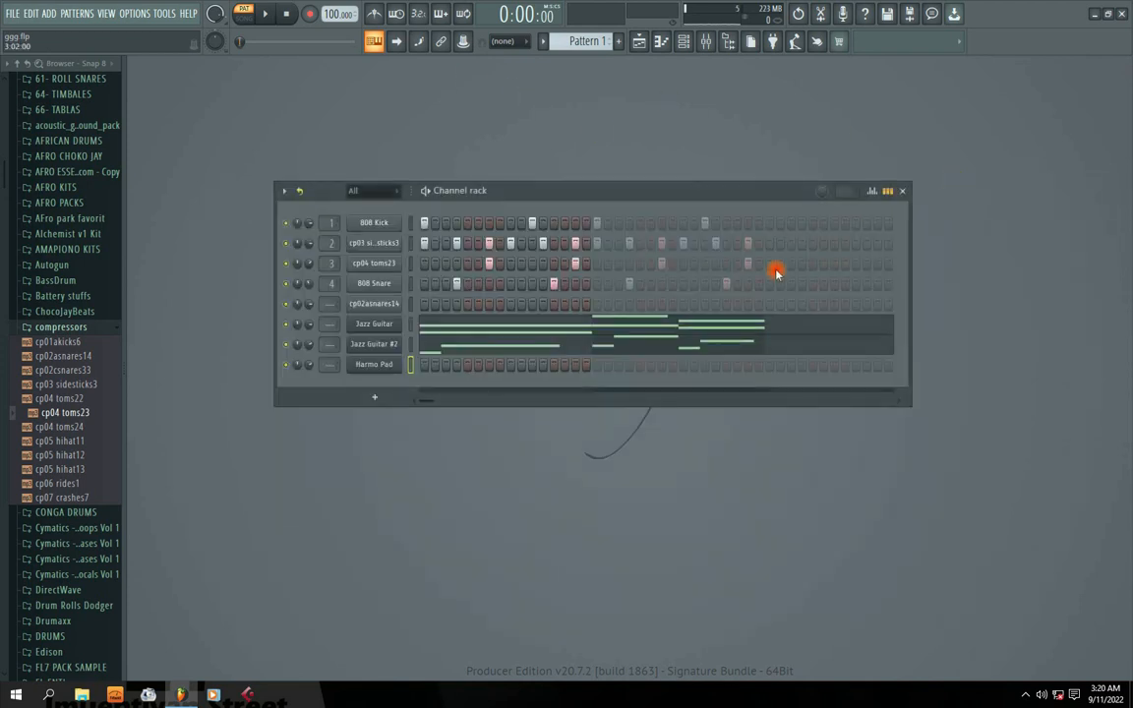
left_click(371, 369)
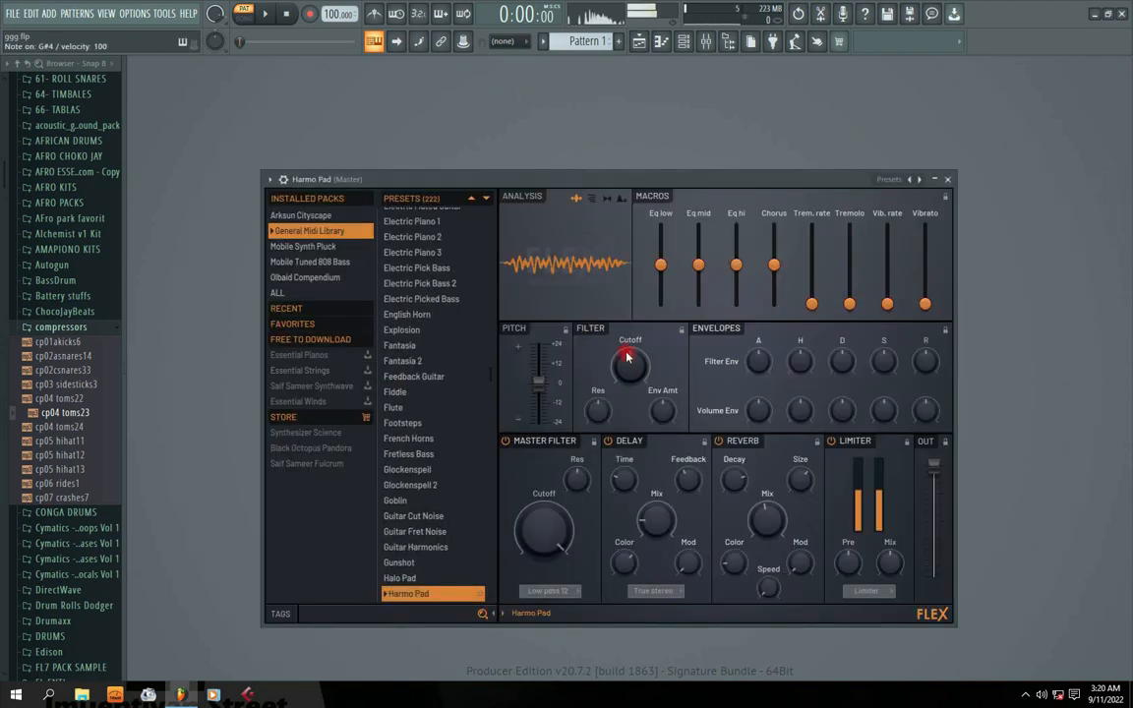
left_click(947, 179)
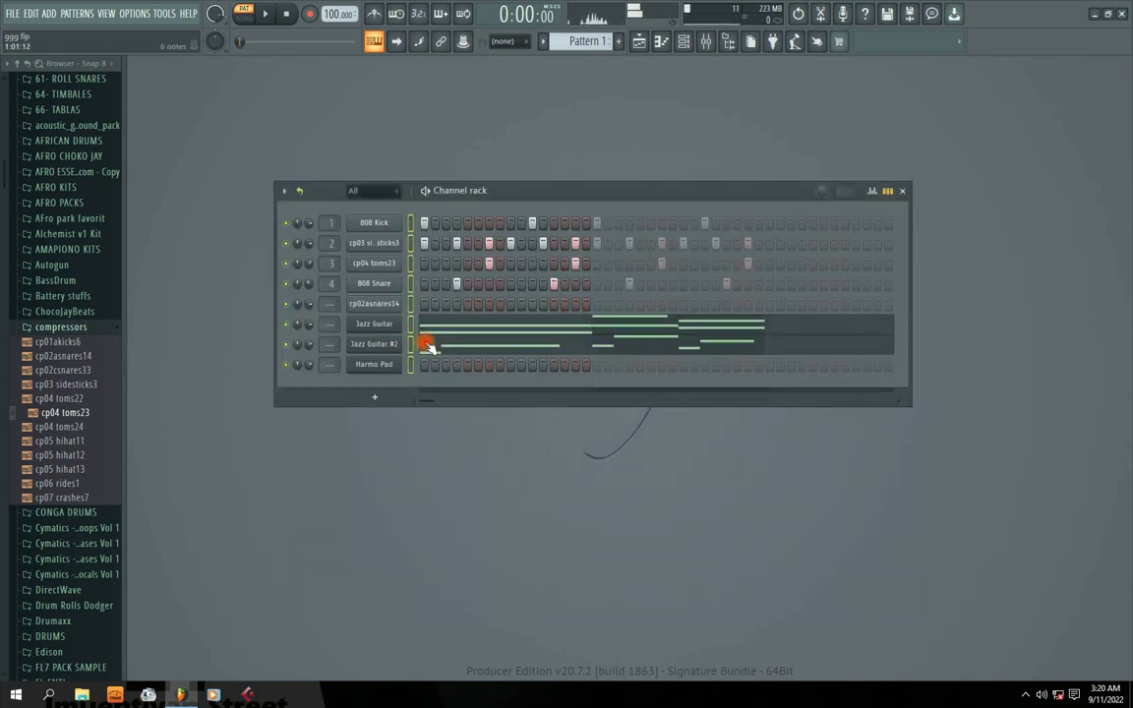
Play the pattern and try out Harmo Pad notes over it with the channel's empty piano roll open.
key("space")
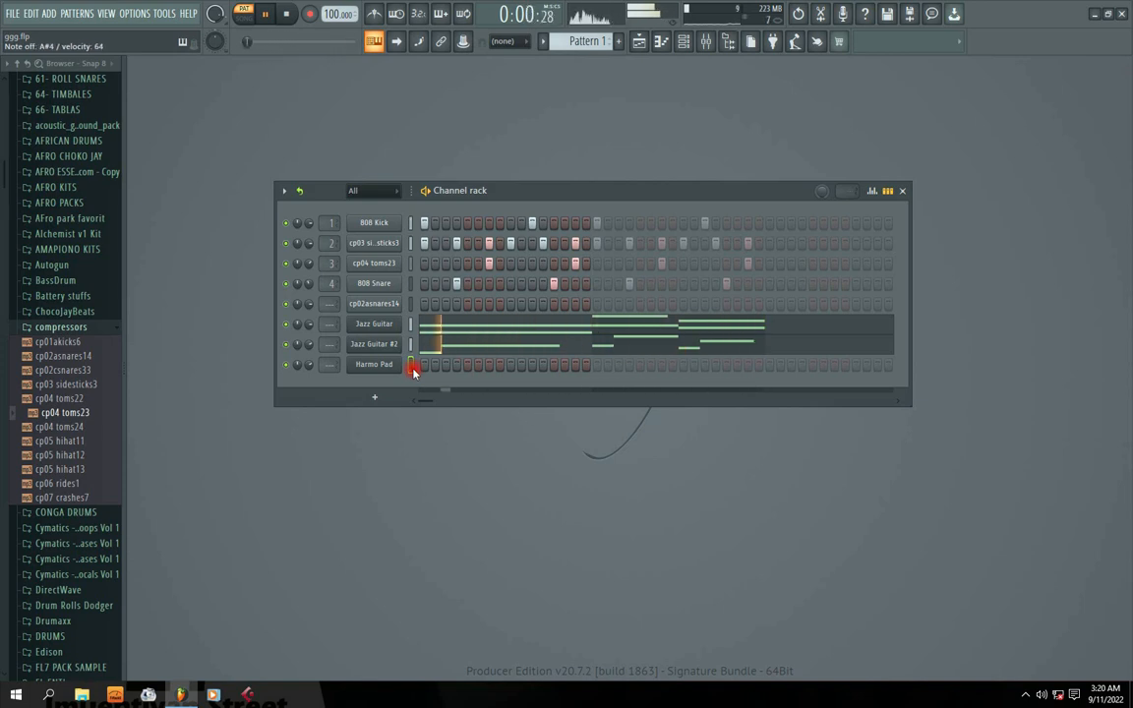
right_click(366, 366)
left_click(409, 369)
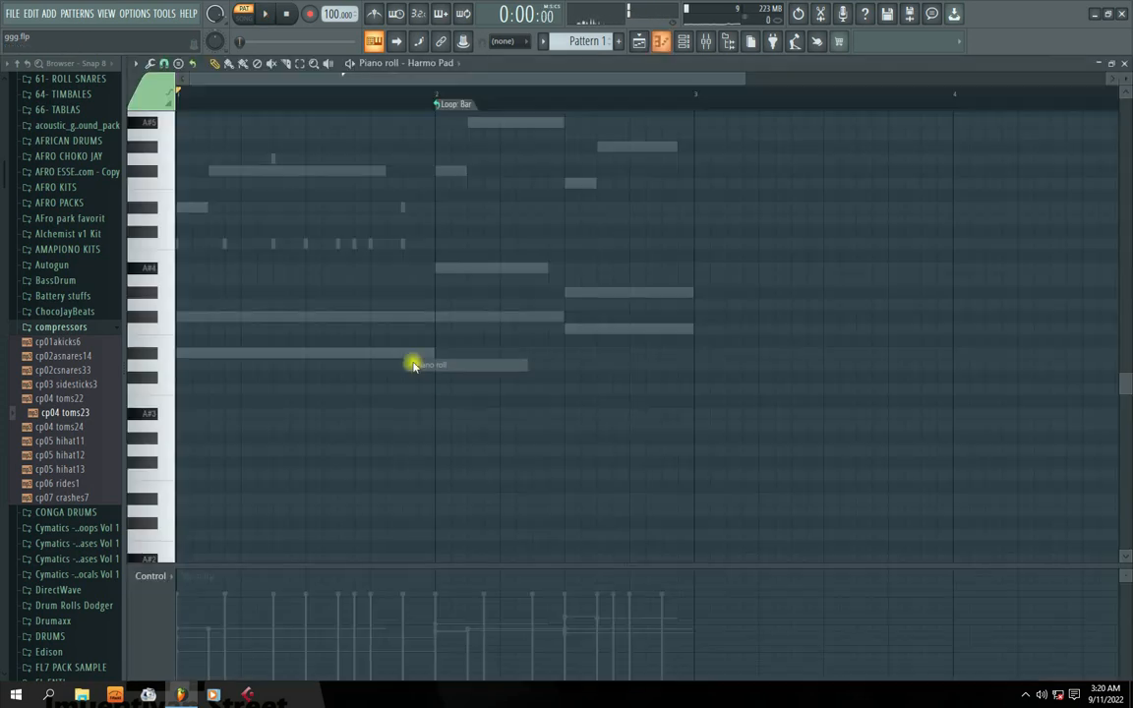
key("space")
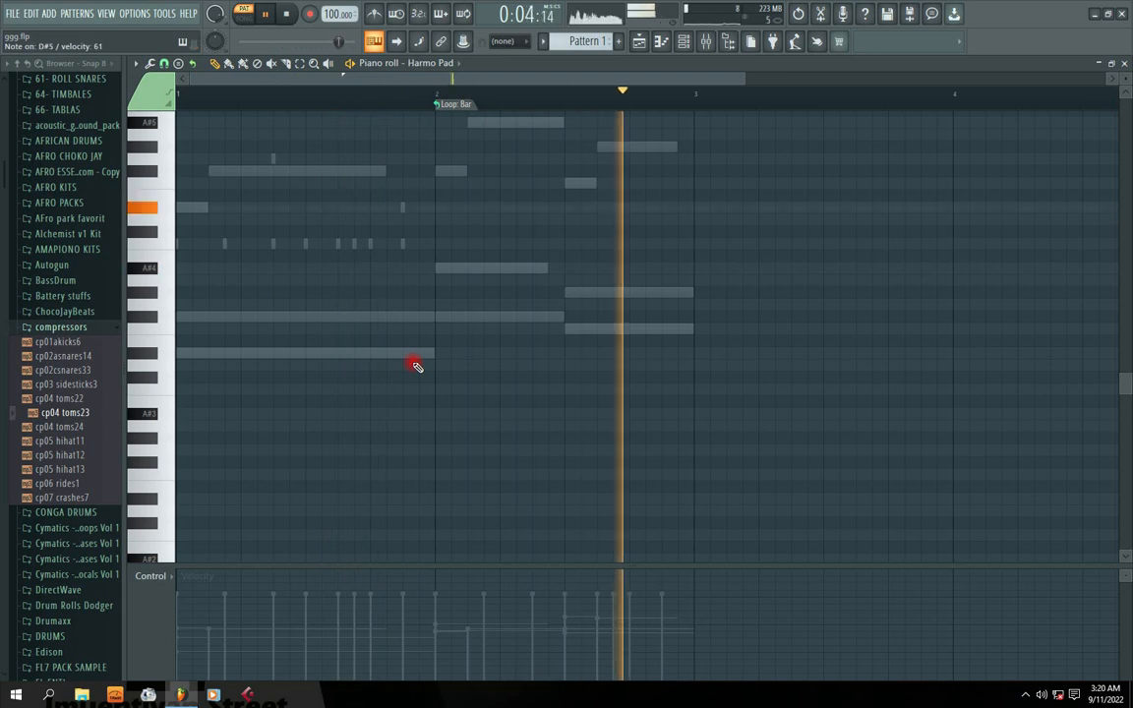
key("space")
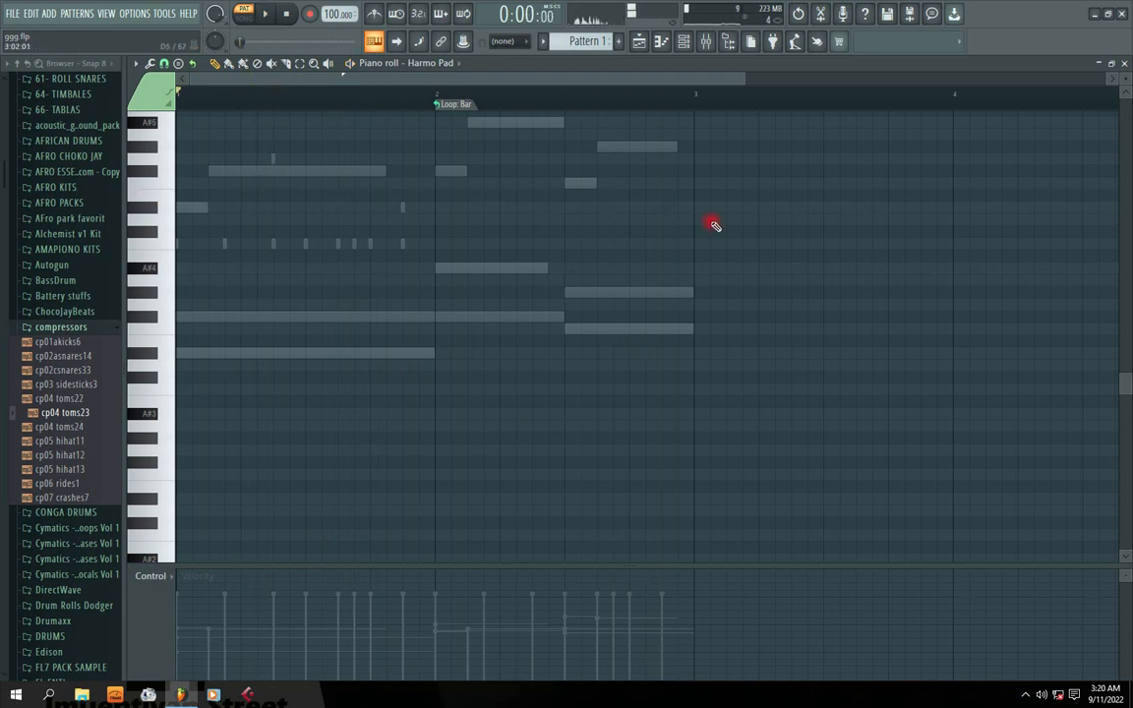
left_click(1126, 65)
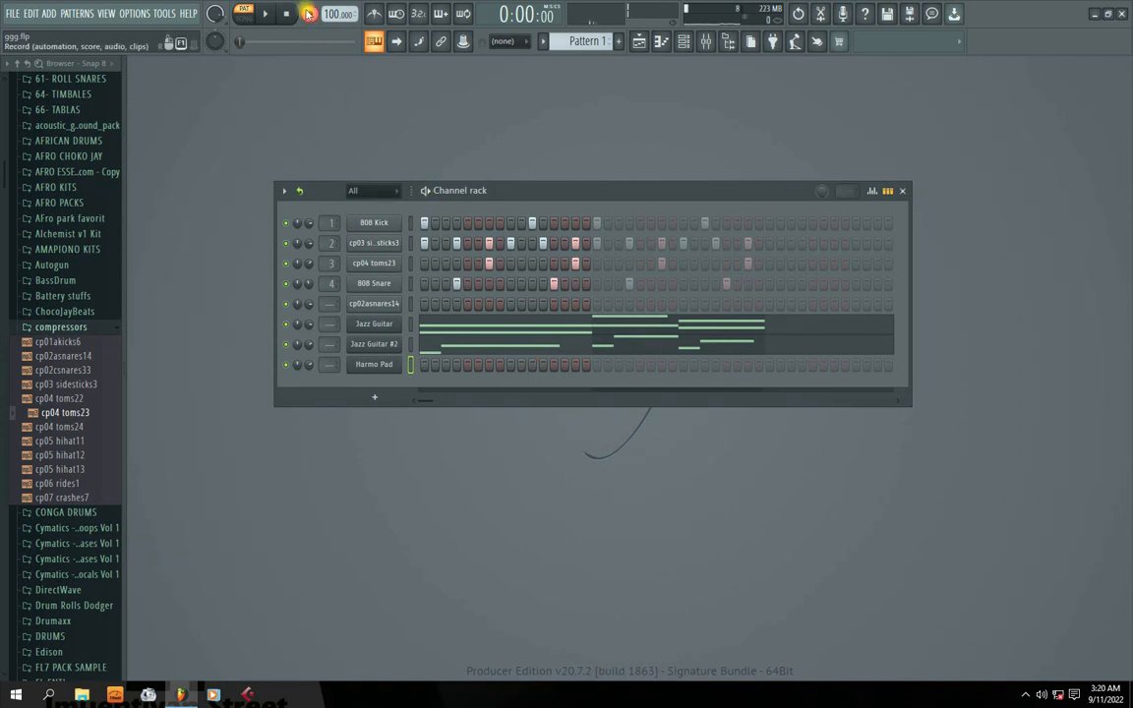
Record the notes A#4, D#5 and C#5 on the Harmo Pad channel over the pattern, using the metronome and recording countdown.
left_click(309, 12)
left_click(539, 430)
left_click(418, 13)
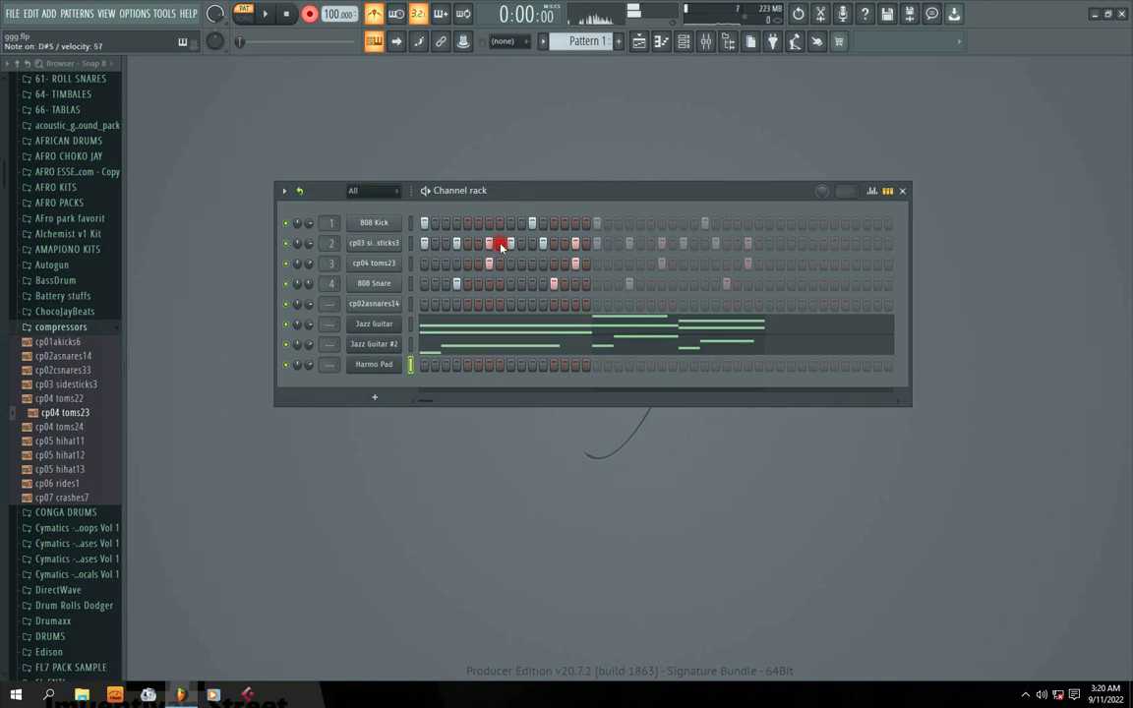
key("space")
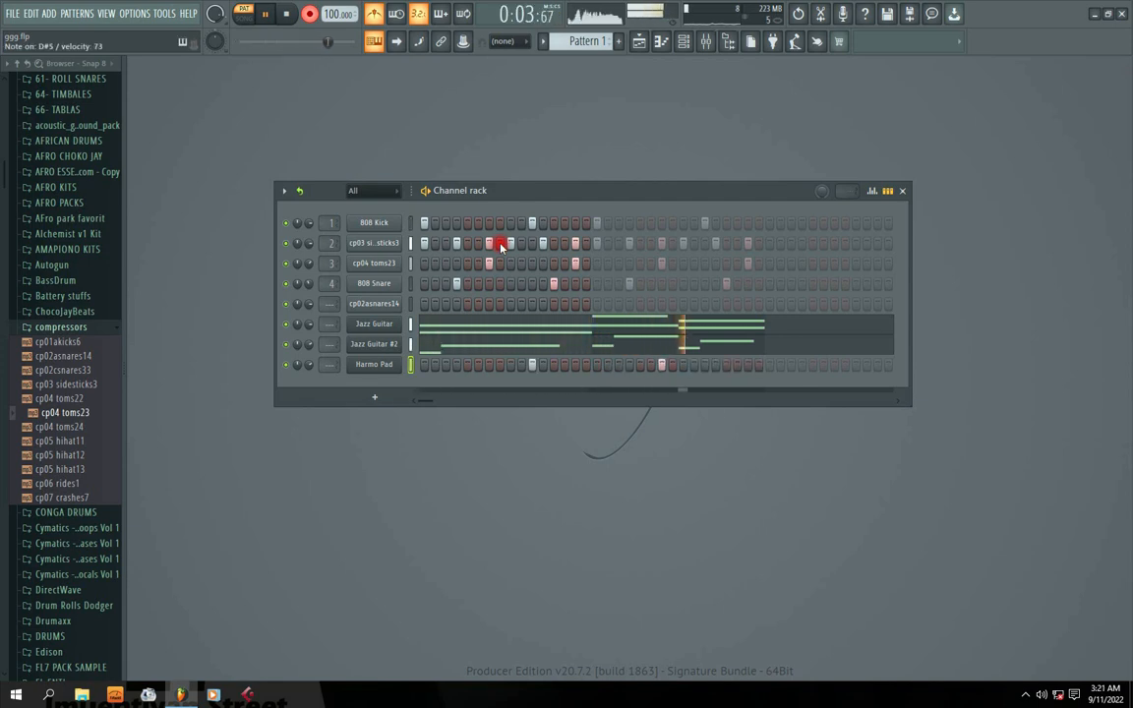
key("space")
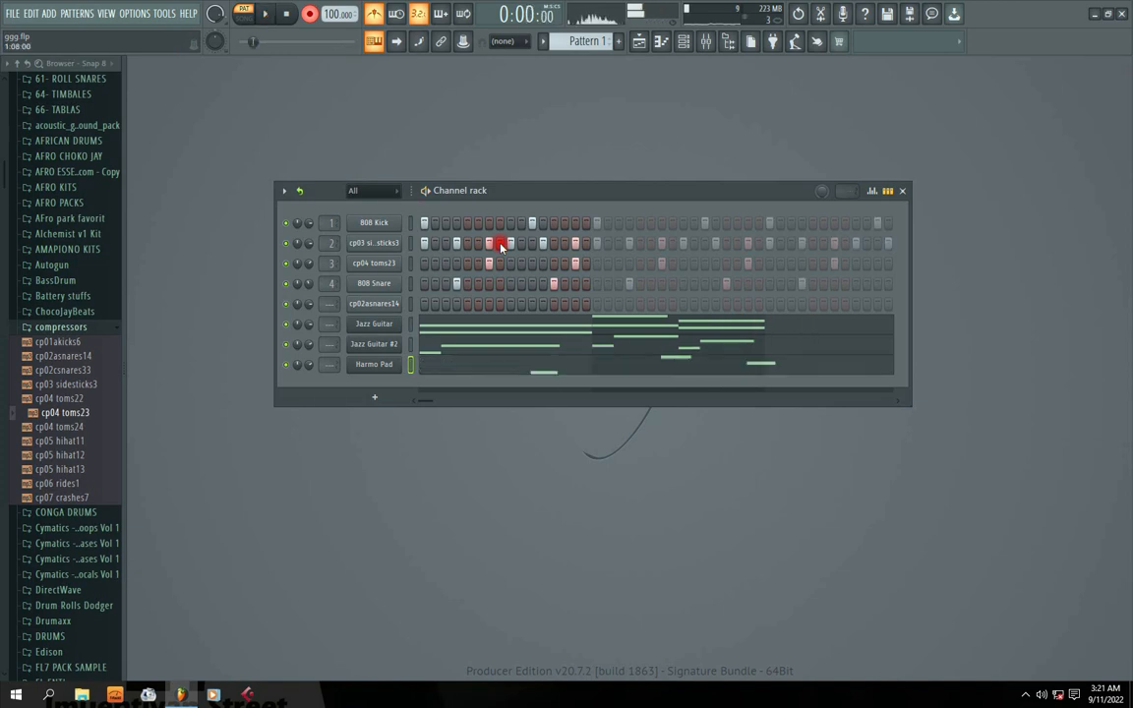
left_click(419, 16)
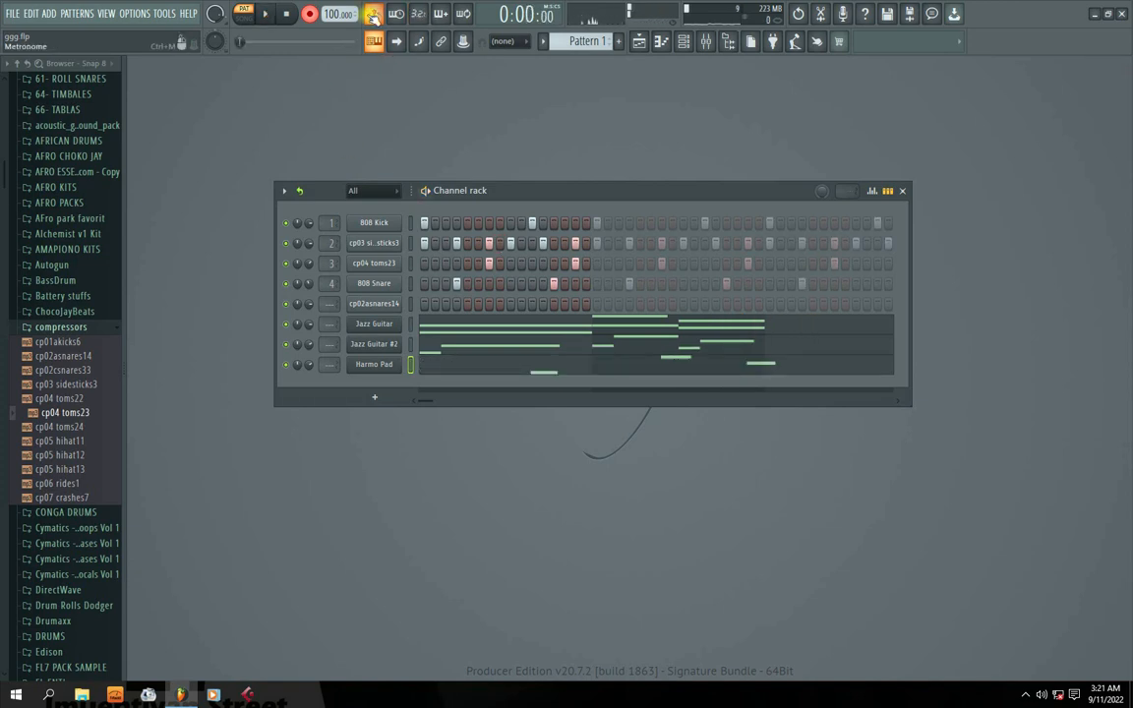
Shift all recorded Harmo Pad notes two steps earlier, quantize them, and replay the pattern.
key("space")
left_click(497, 366)
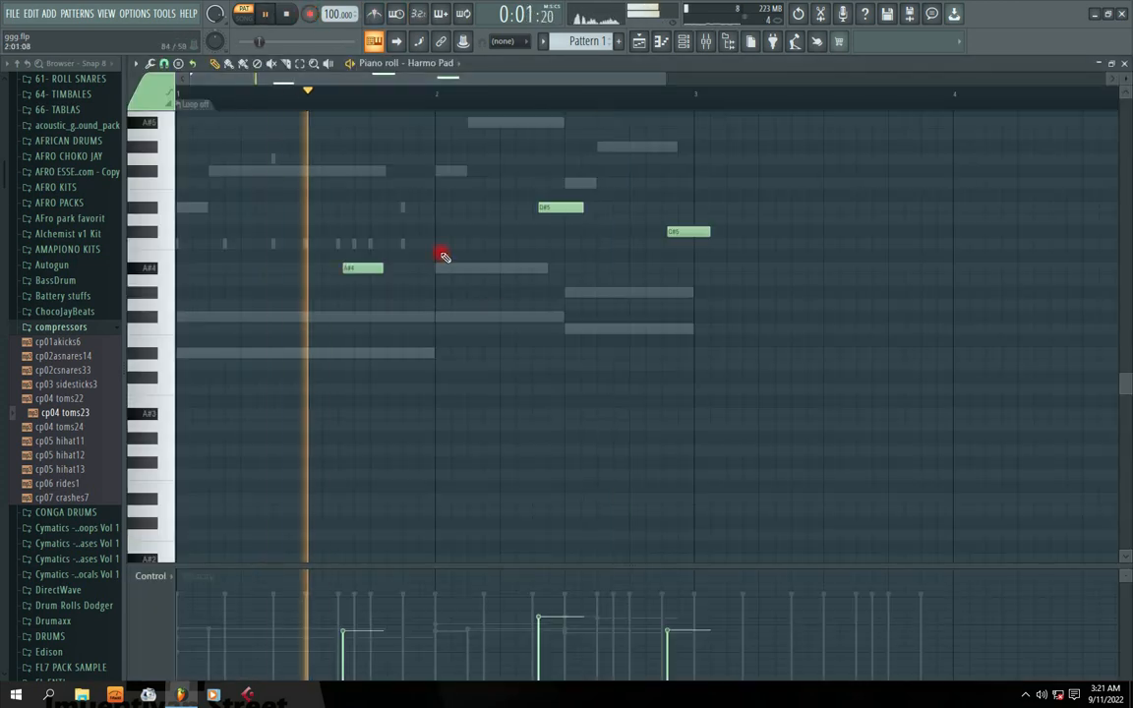
key("ctrl+a")
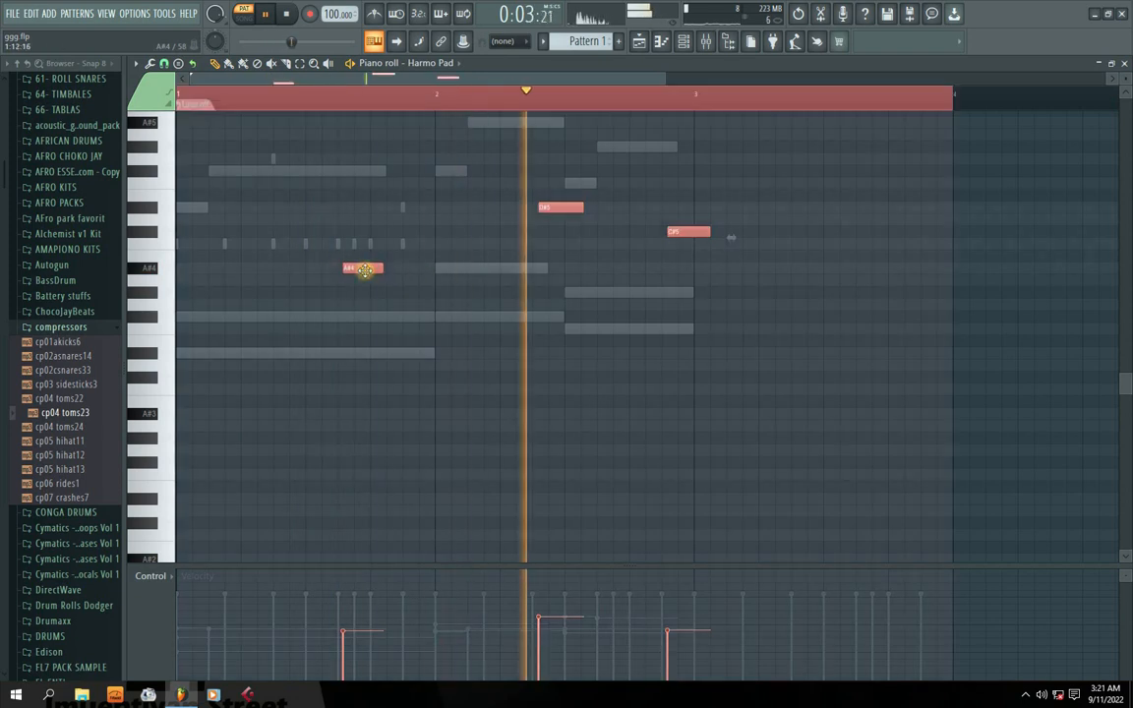
left_click_drag(364, 270, 332, 271)
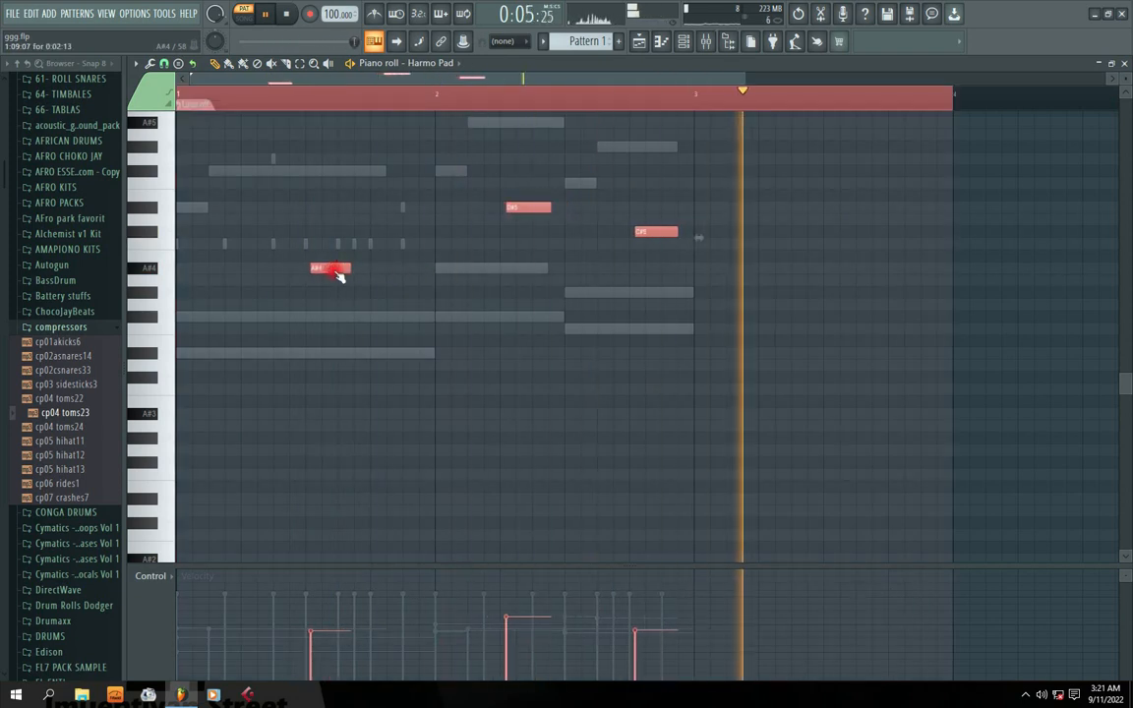
key("space")
key("alt+q")
left_click(715, 383)
key("space")
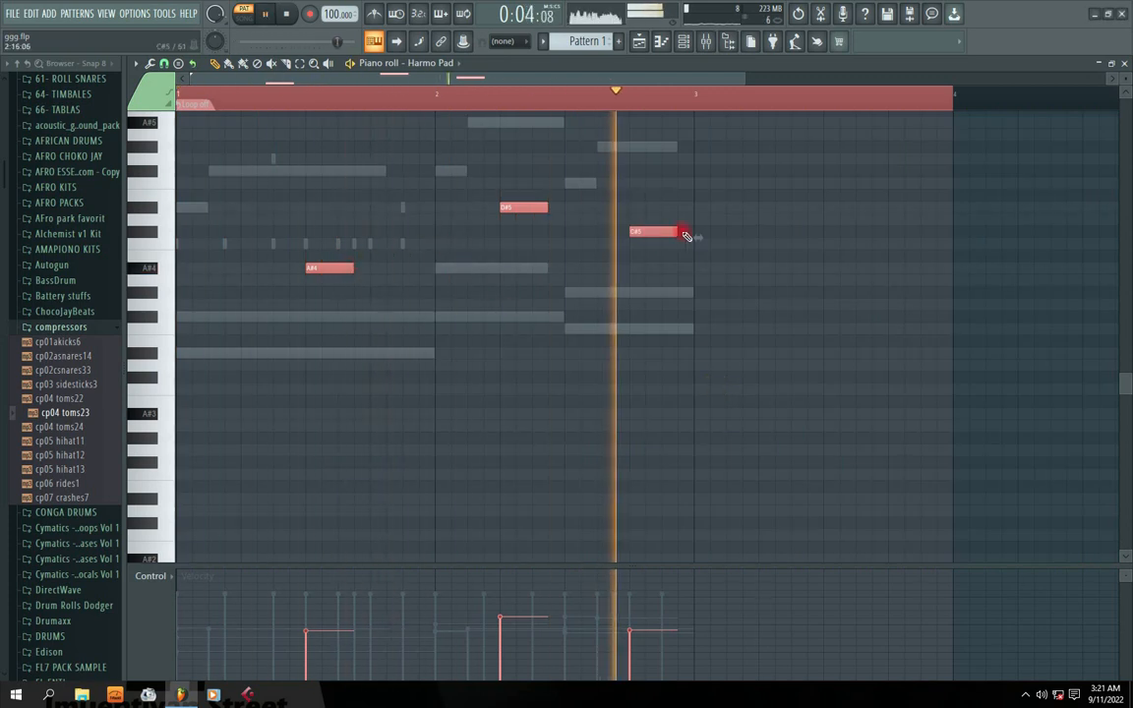
Move only the D#5 and C#5 notes of Harmo Pad one step earlier and close the piano roll.
left_click(566, 102, "ctrl")
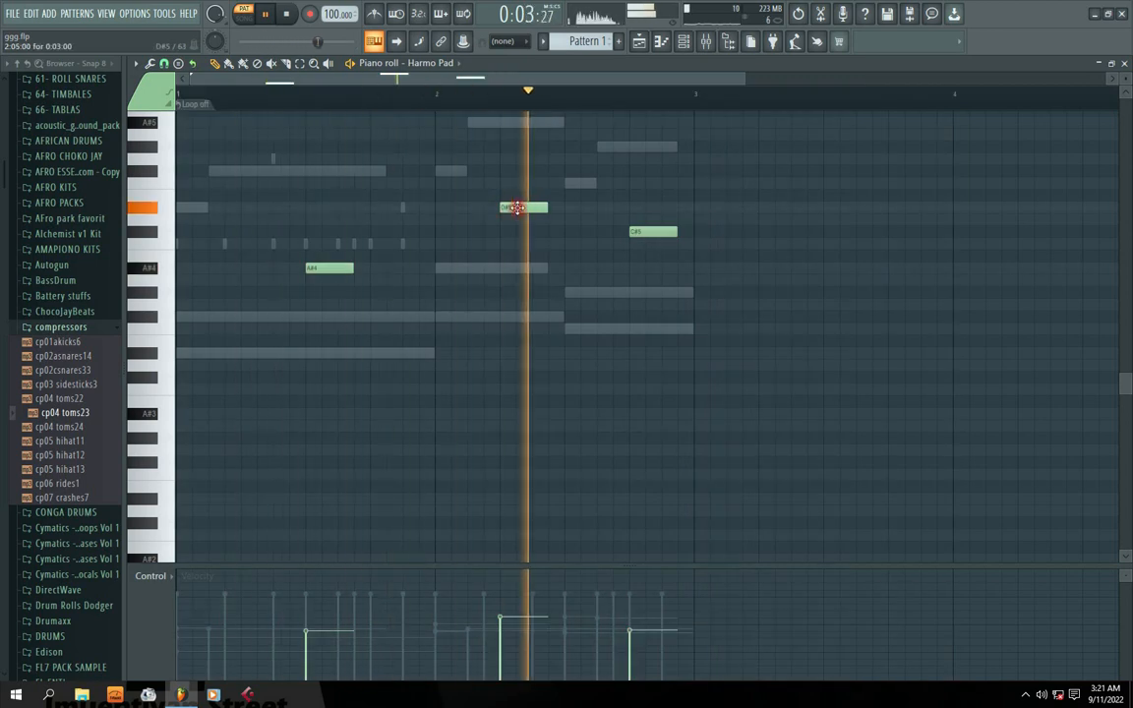
left_click_drag(500, 189, 776, 266)
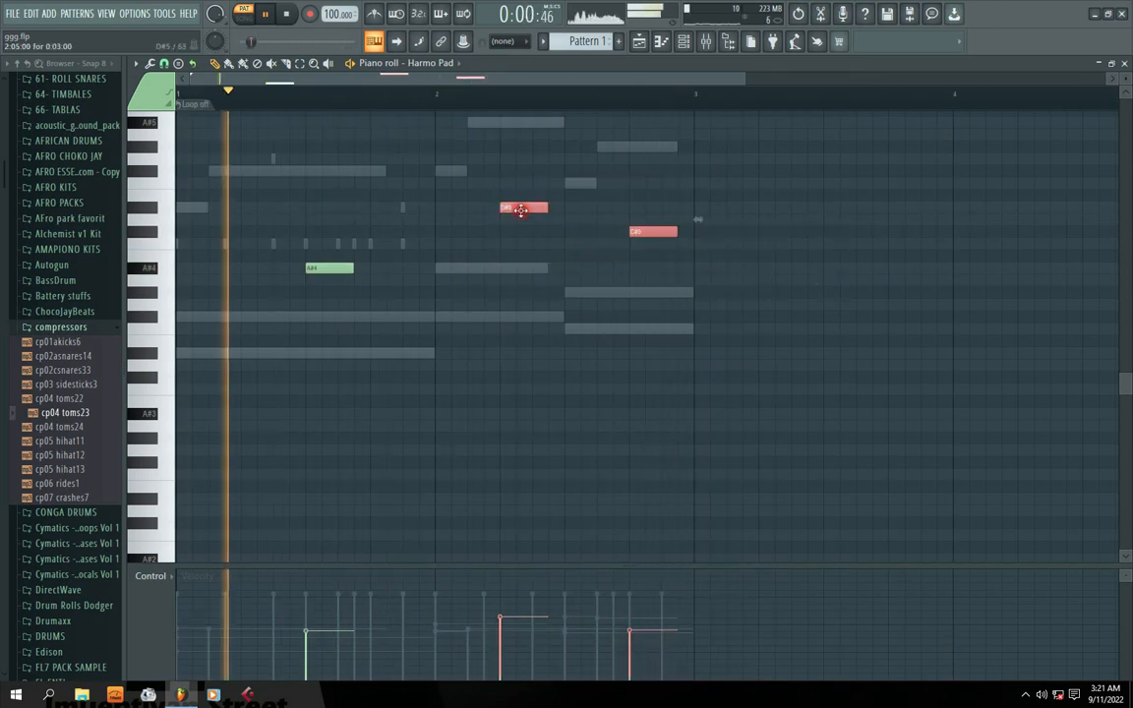
left_click_drag(494, 208, 501, 210)
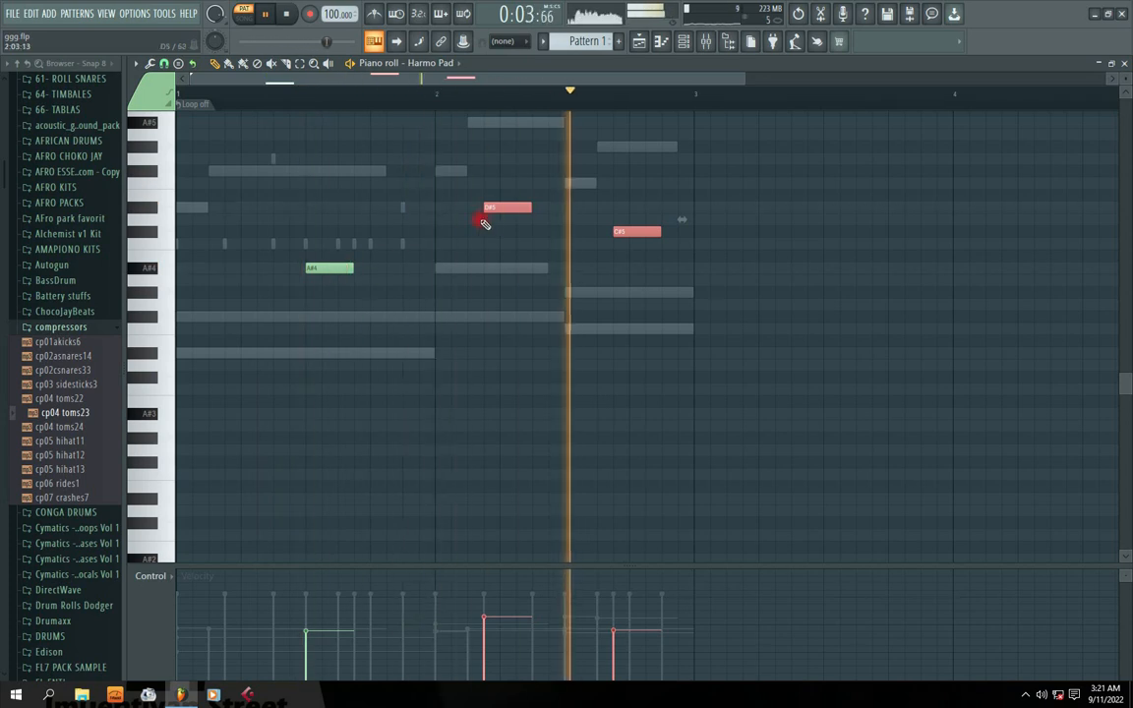
key("space")
left_click(1127, 63)
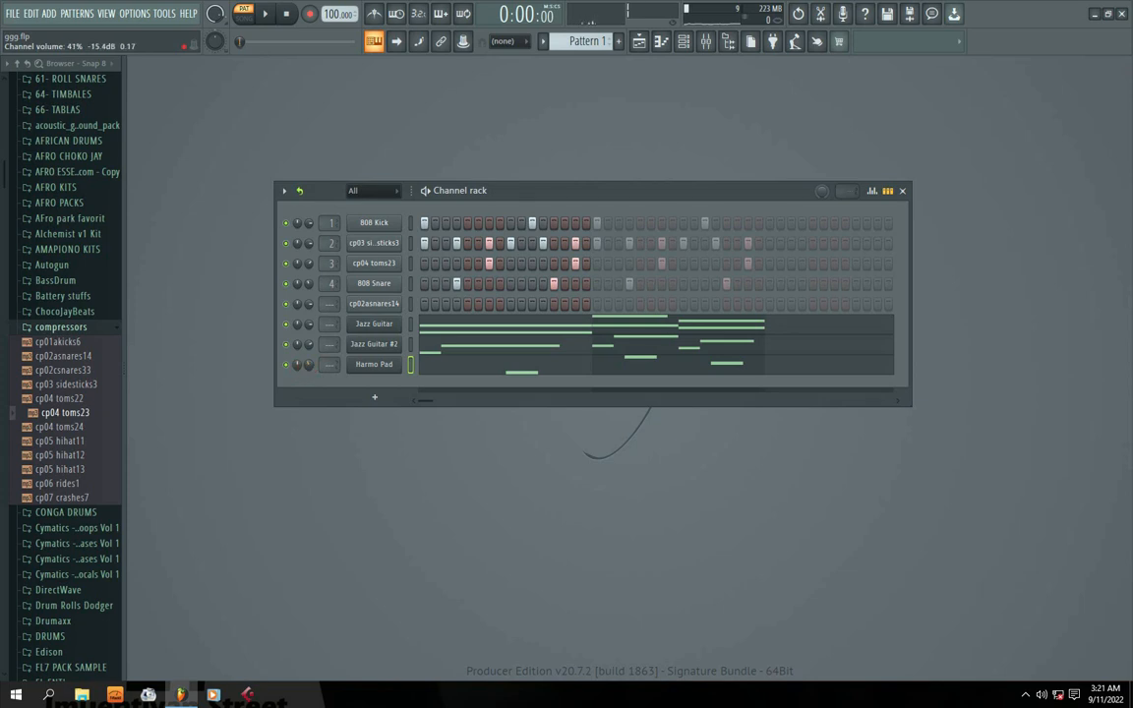
Lower the Harmo Pad channel volume to 31% during playback and move the channel rack slightly higher.
key("space")
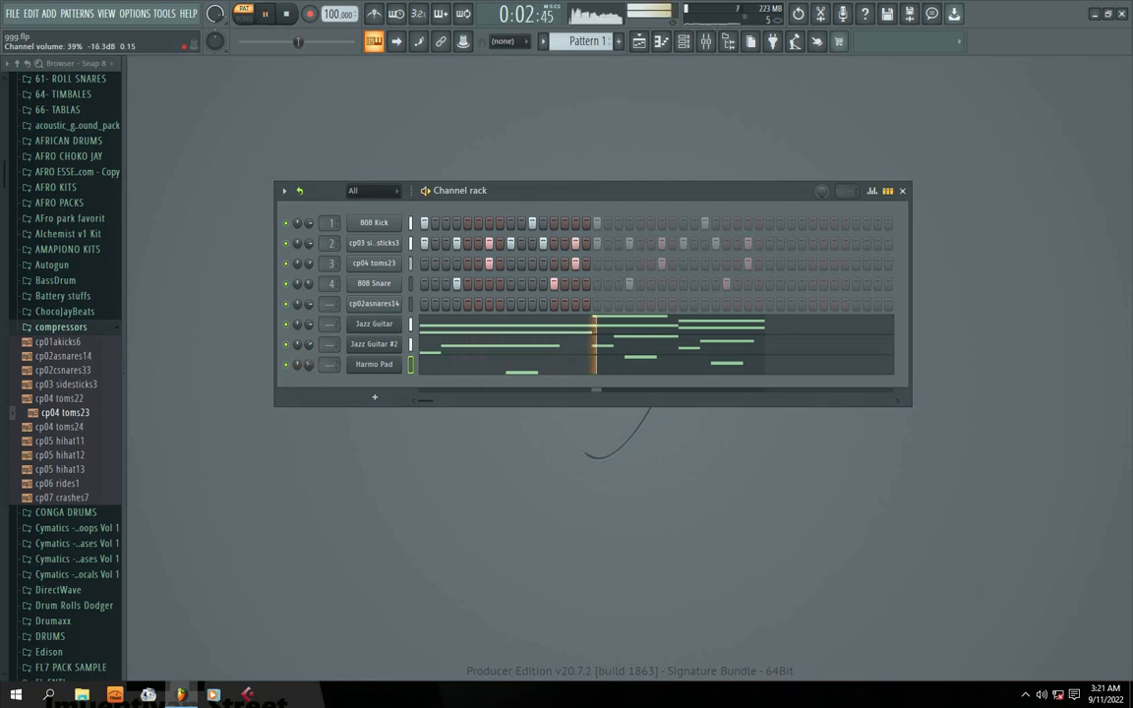
left_click_drag(309, 365, 309, 368)
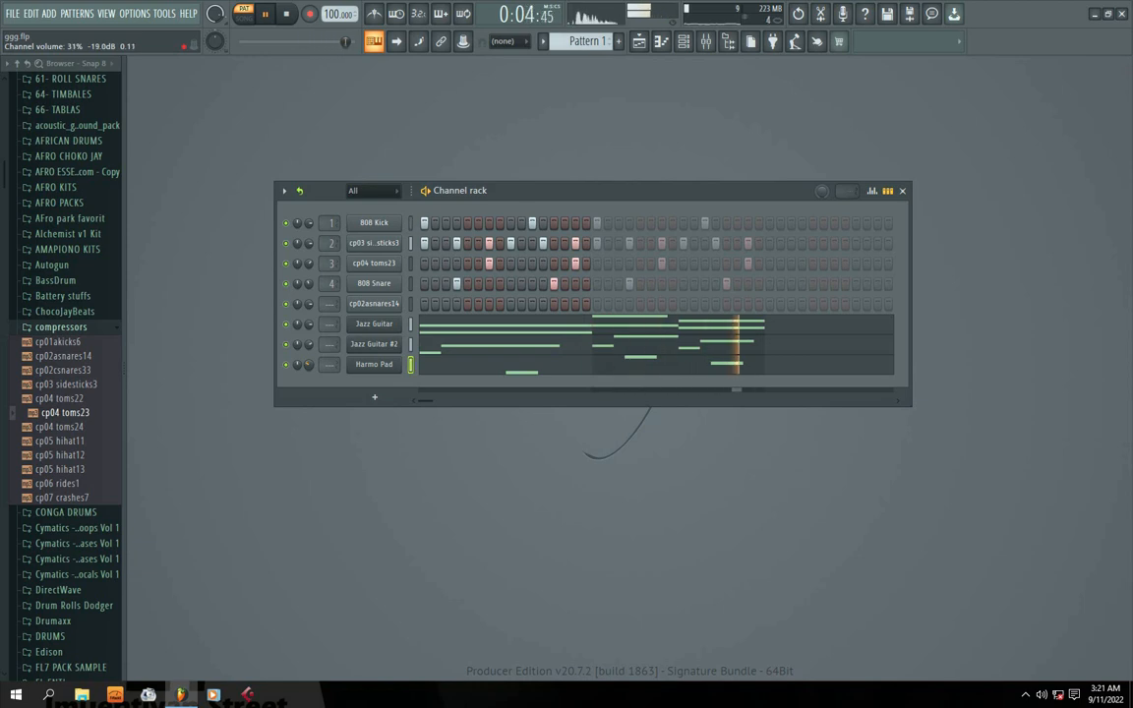
left_click_drag(519, 196, 523, 183)
key("space")
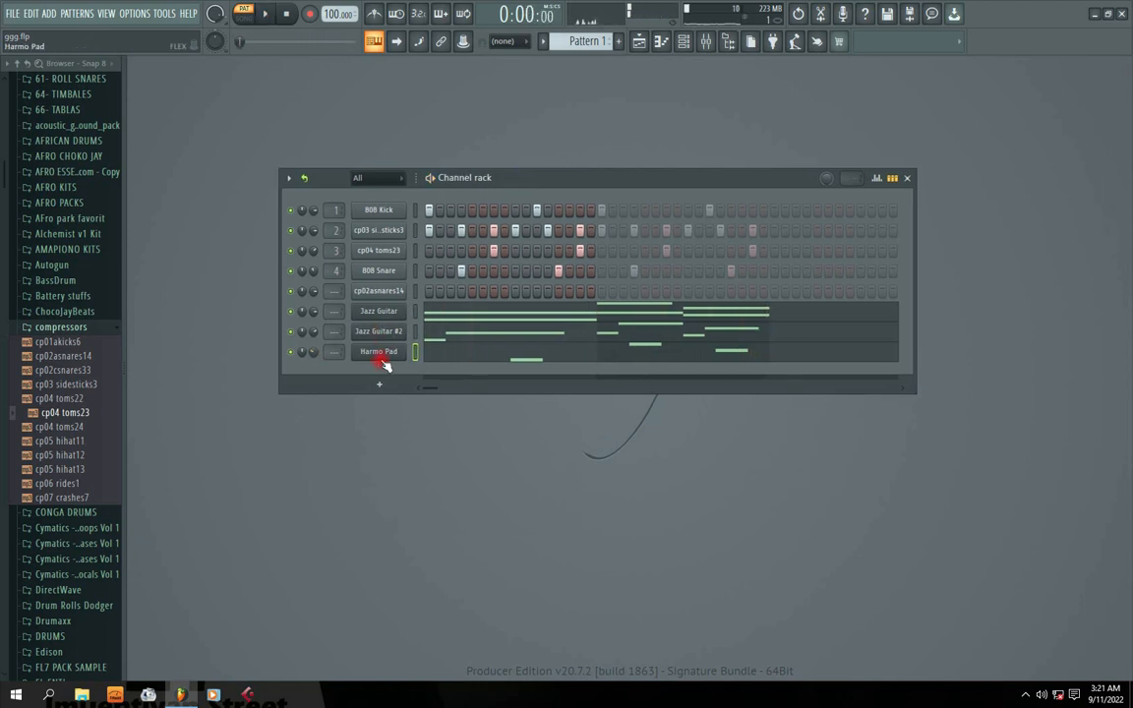
Clone the Harmo Pad channel and set the copy to the Tremolo Strings preset from the General Midi Library.
right_click(383, 365)
left_click(457, 461)
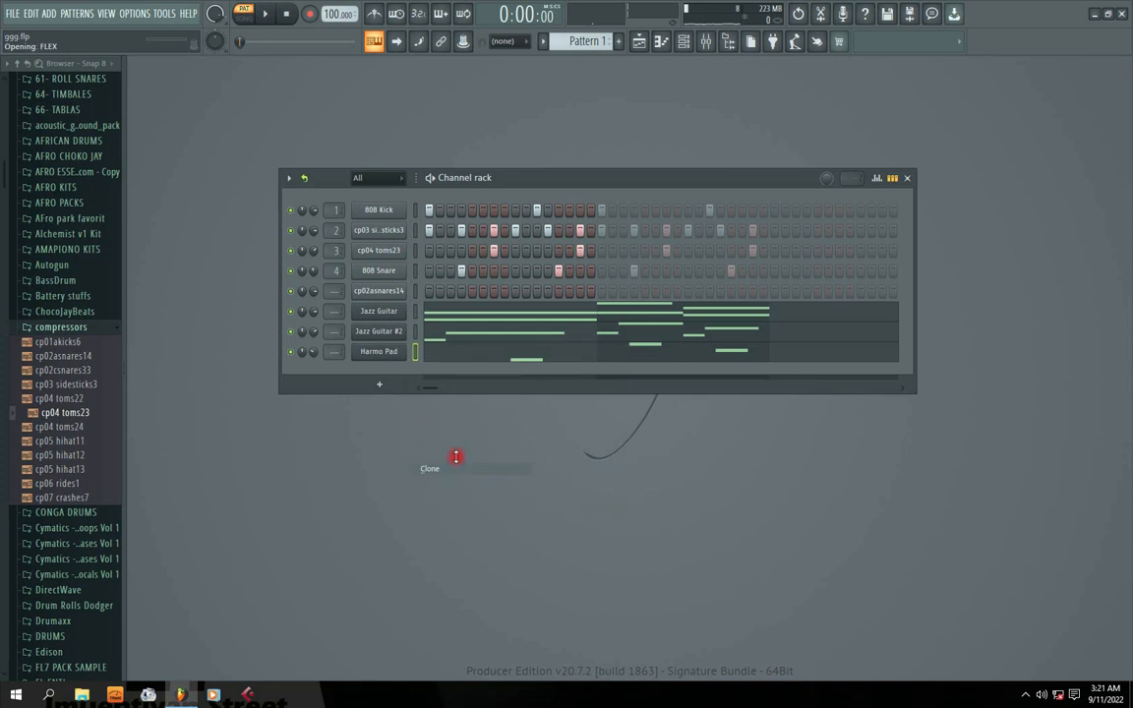
scroll(466, 371, "down", 8)
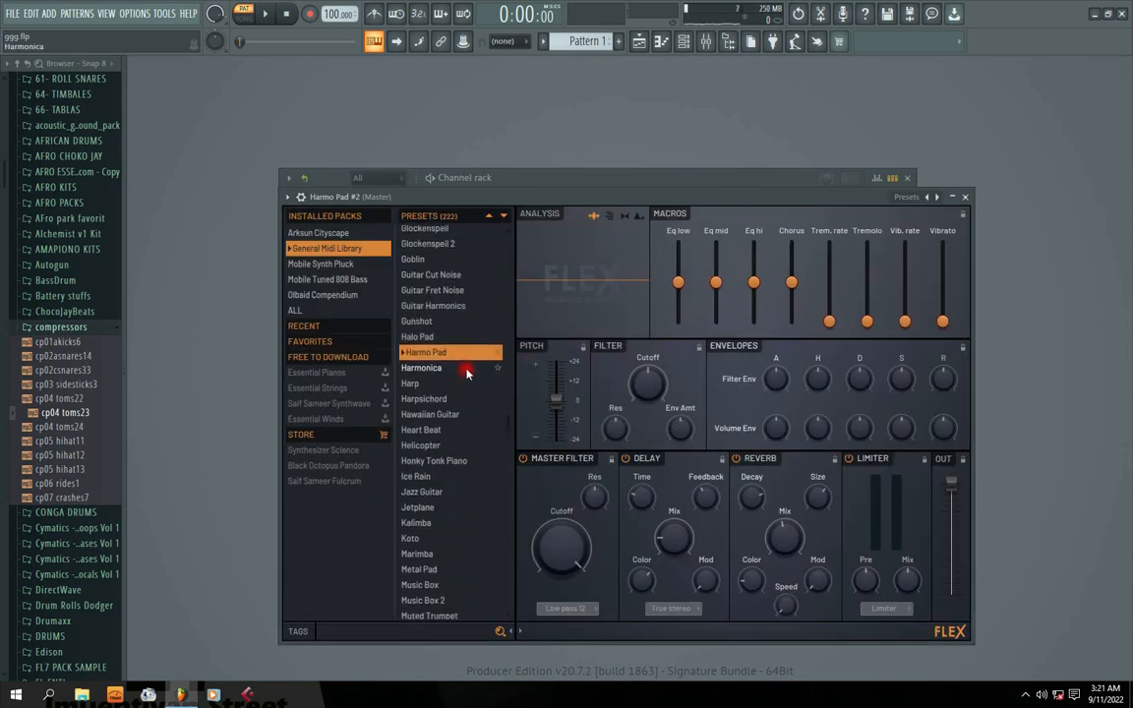
scroll(467, 371, "down", 3)
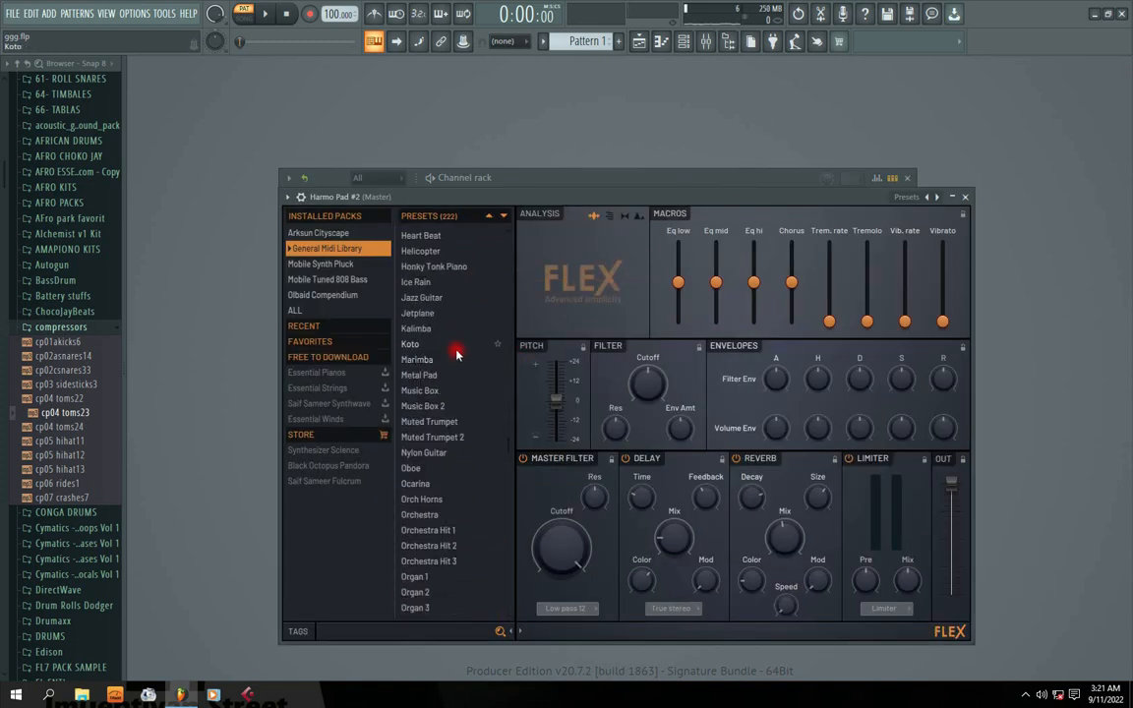
scroll(441, 452, "down", 3)
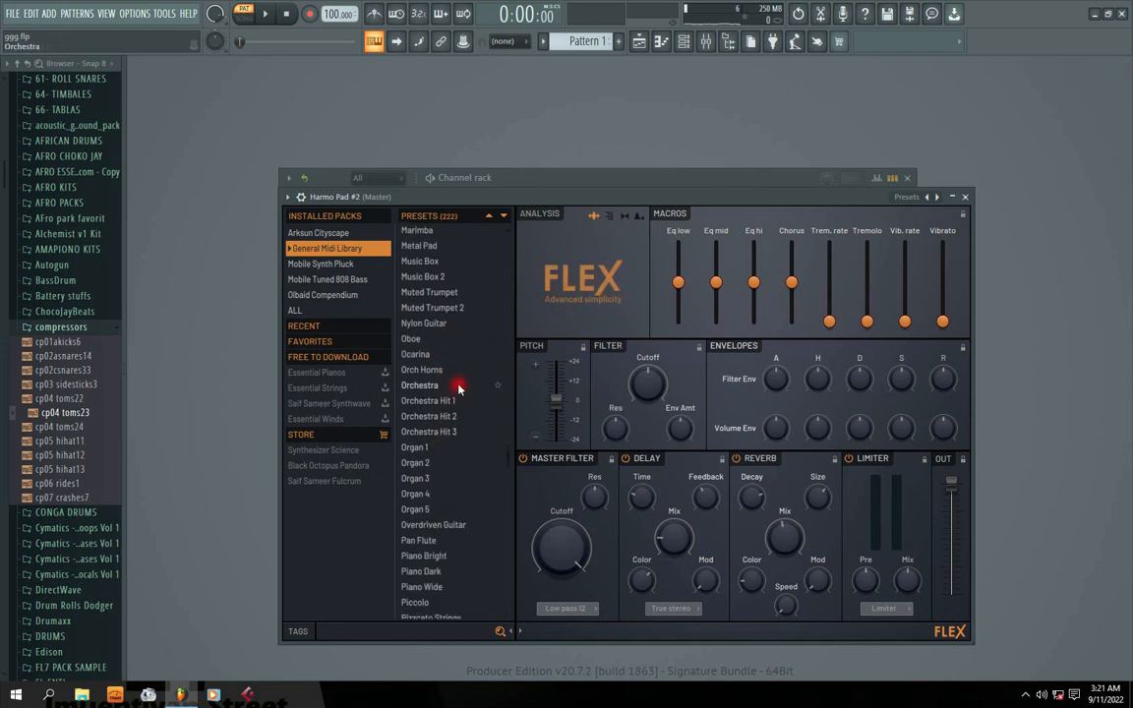
scroll(433, 388, "down", 3)
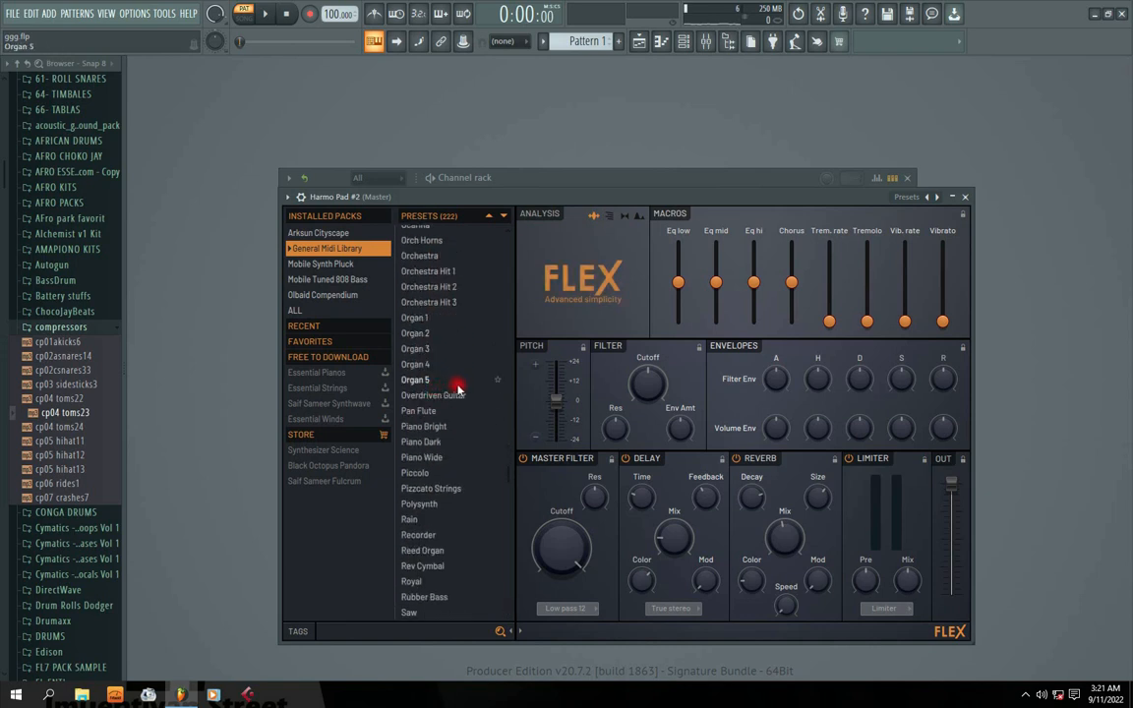
scroll(458, 389, "down", 9)
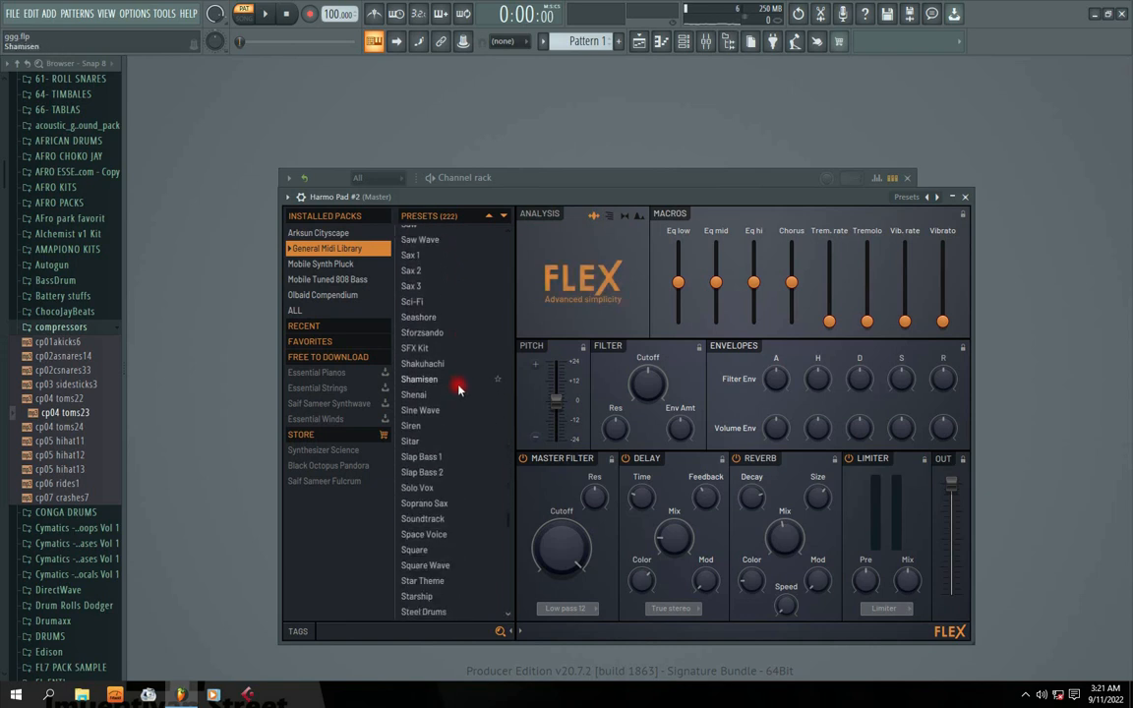
scroll(458, 390, "down", 9)
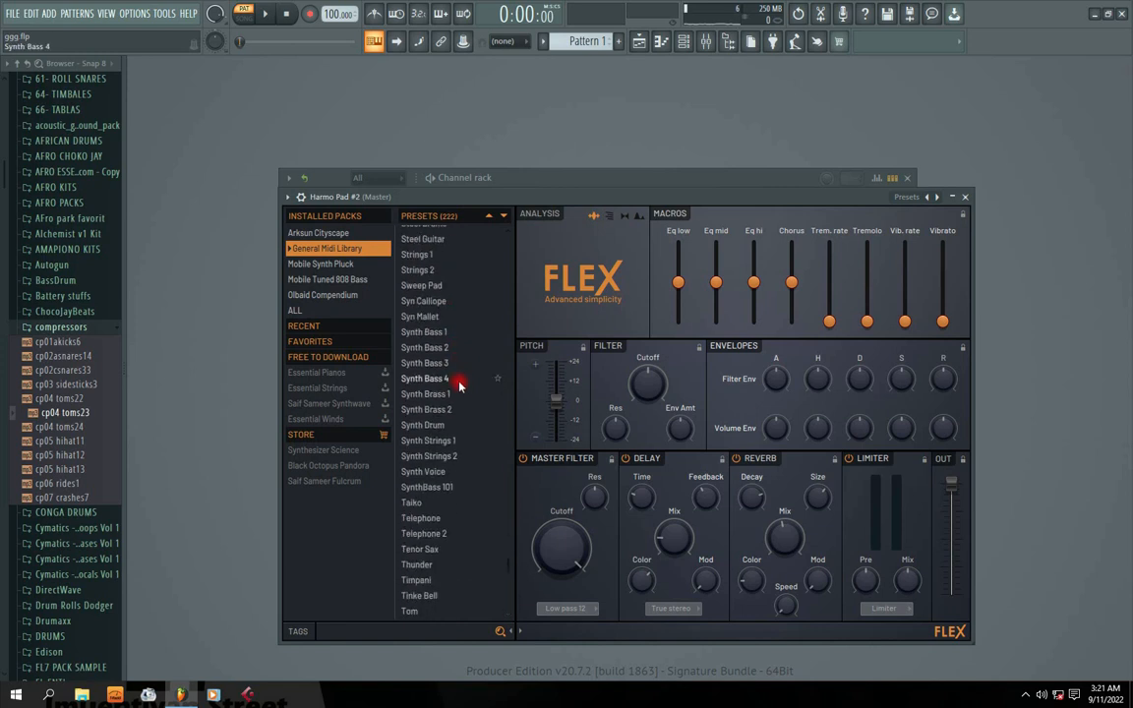
scroll(458, 386, "down", 6)
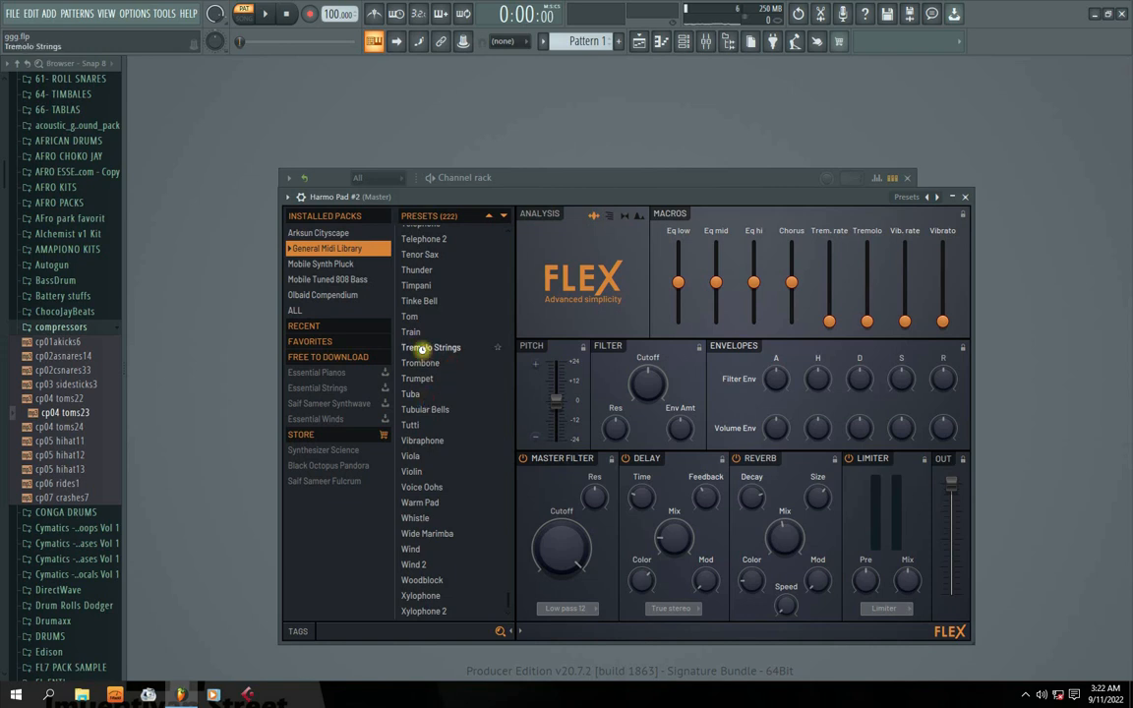
left_click(425, 349)
left_click(964, 197)
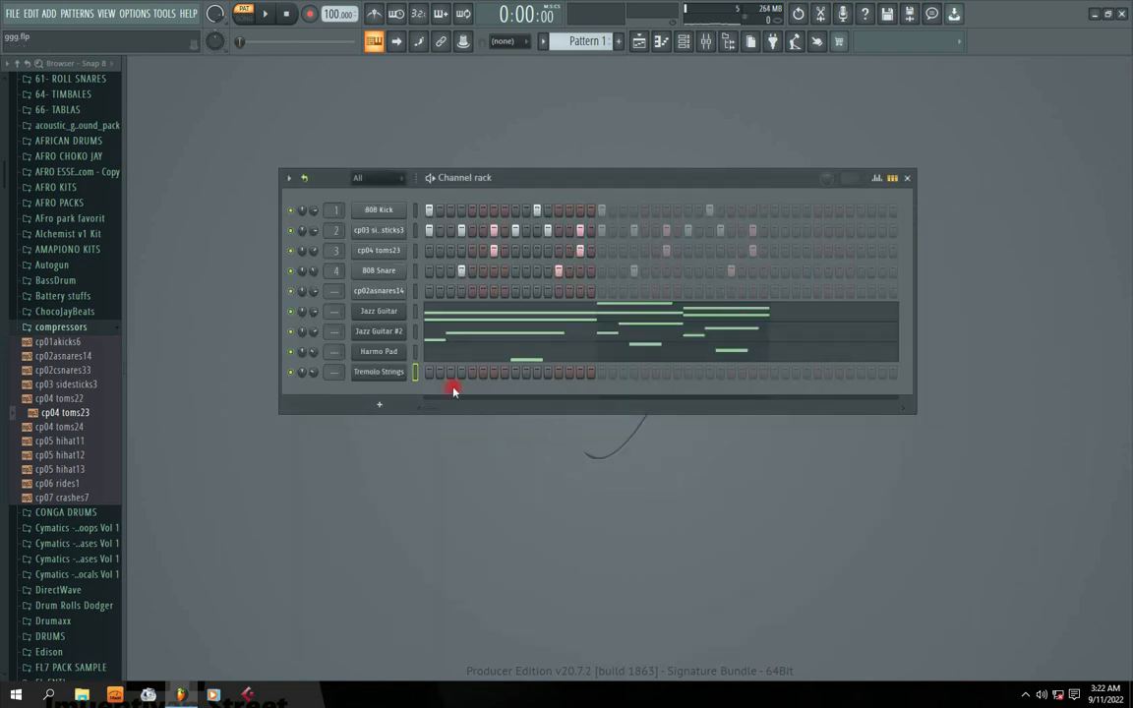
left_click(377, 372)
left_click(964, 198)
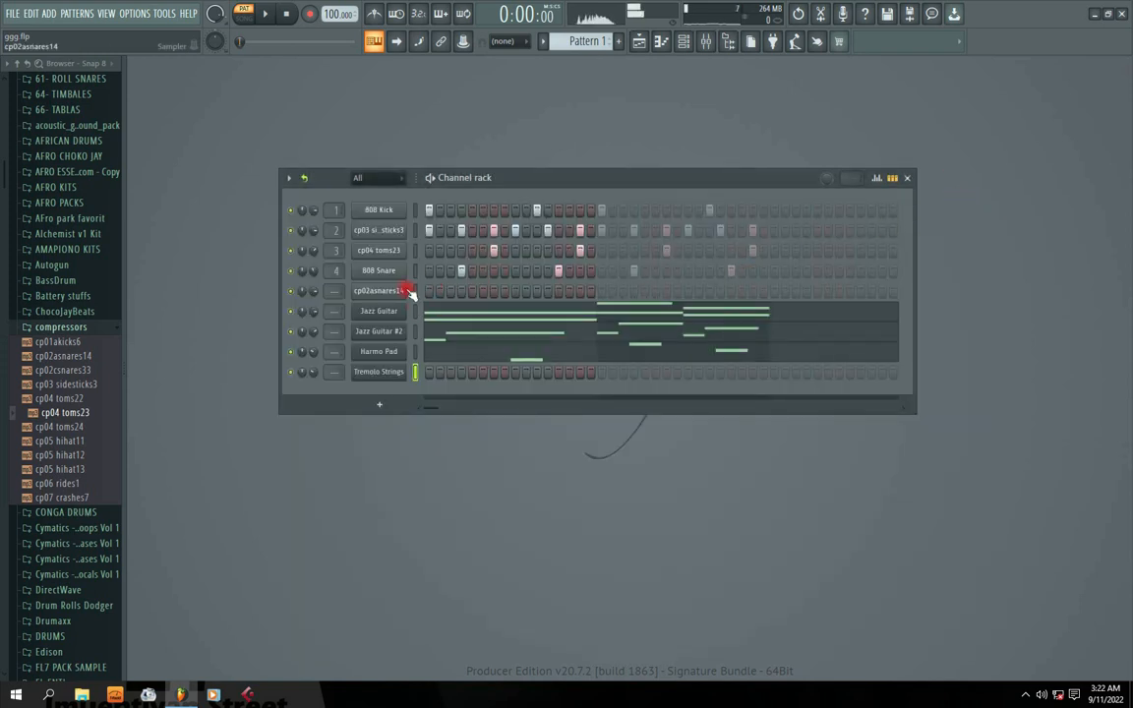
Change the Tremolo Strings channel to the Warm Pad preset and close the instrument.
left_click(386, 372)
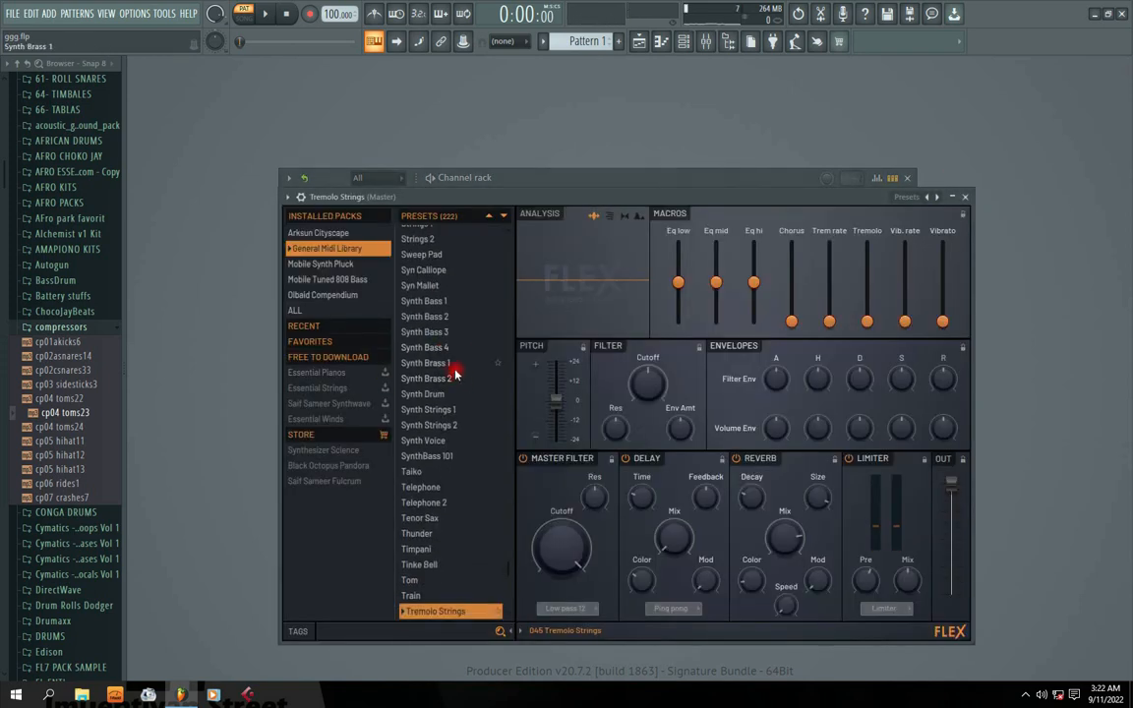
scroll(454, 369, "down", 5)
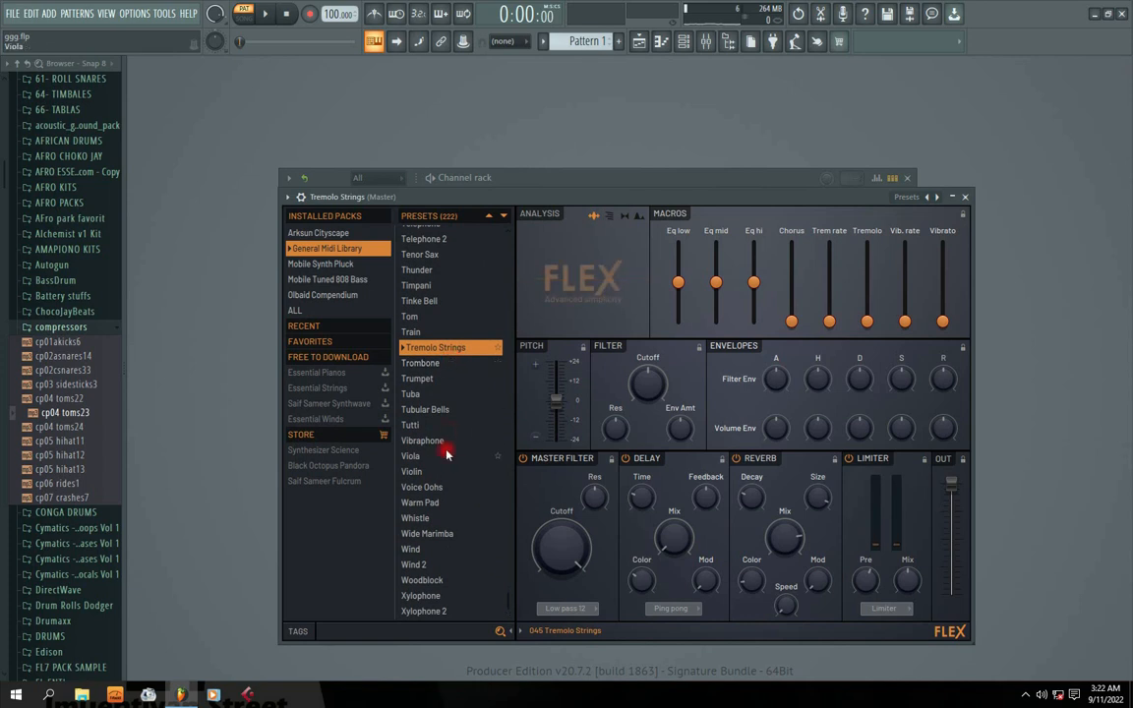
left_click(429, 502)
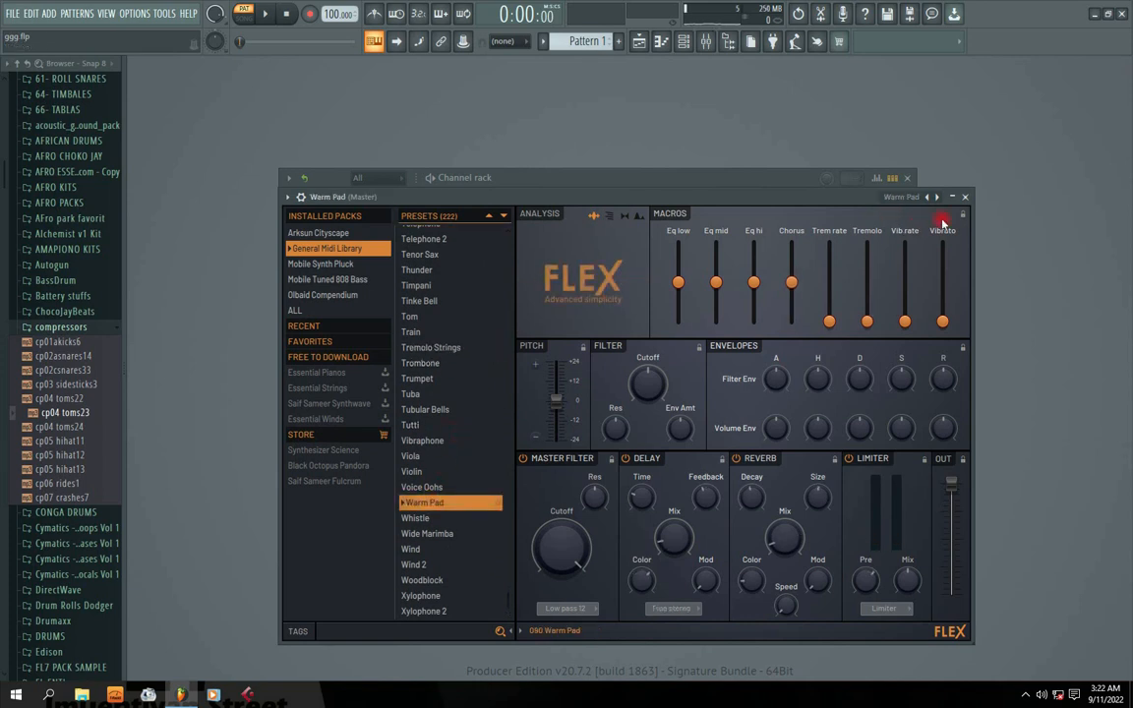
left_click(964, 198)
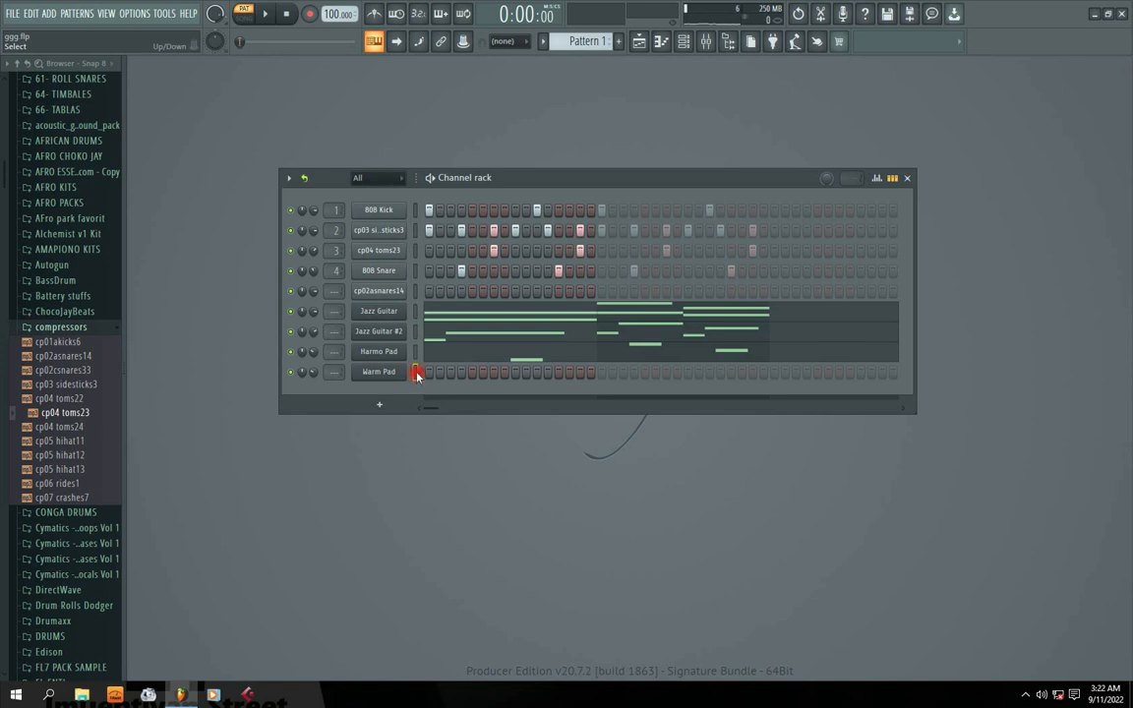
Paste the copied chord notes into the Warm Pad channel and set its volume to 42% while playing the pattern.
key("ctrl+v")
key("space")
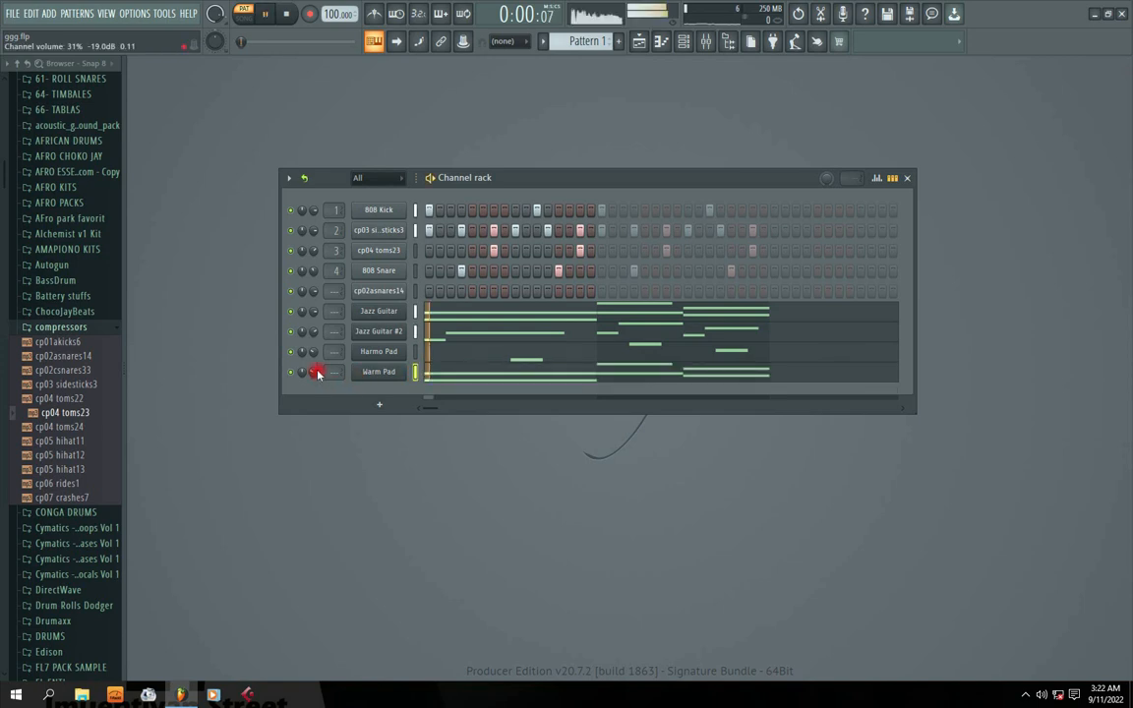
left_click_drag(314, 372, 314, 392)
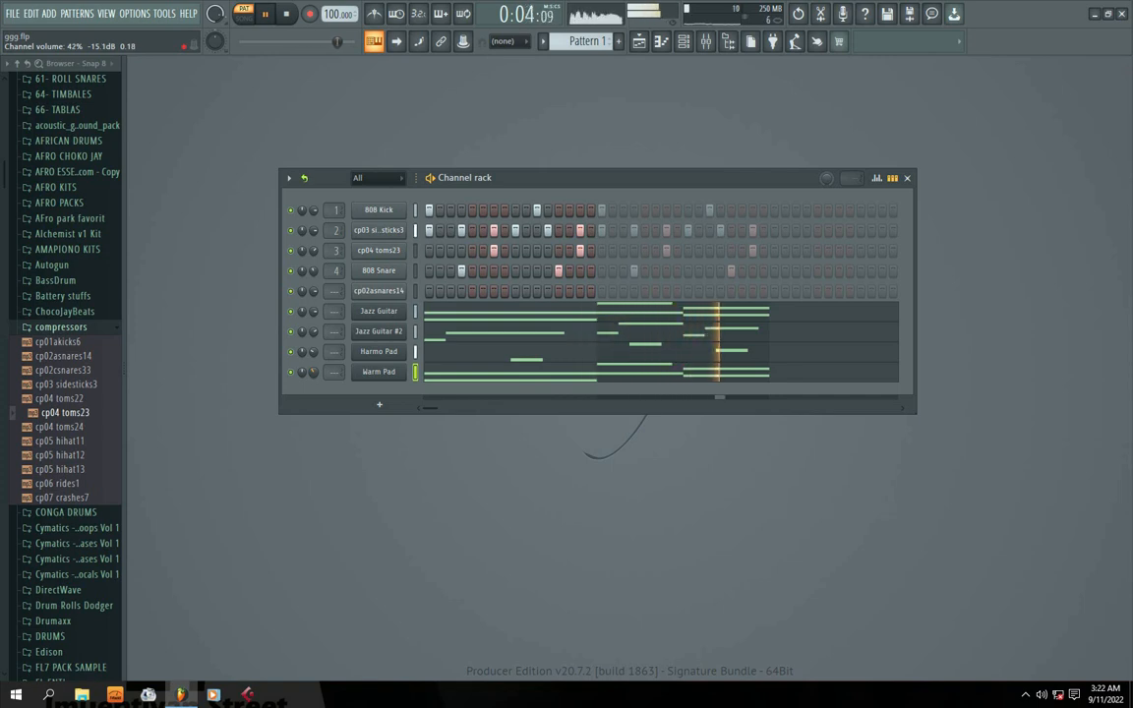
left_click_drag(504, 183, 524, 277)
left_click(479, 346)
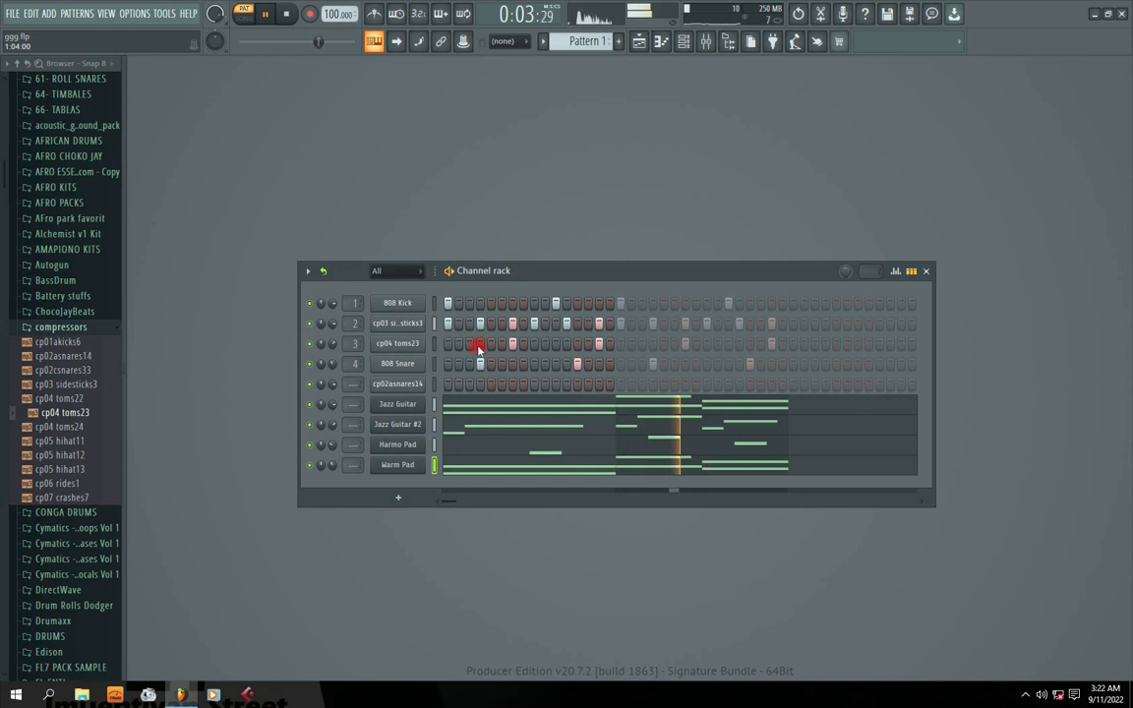
key("space")
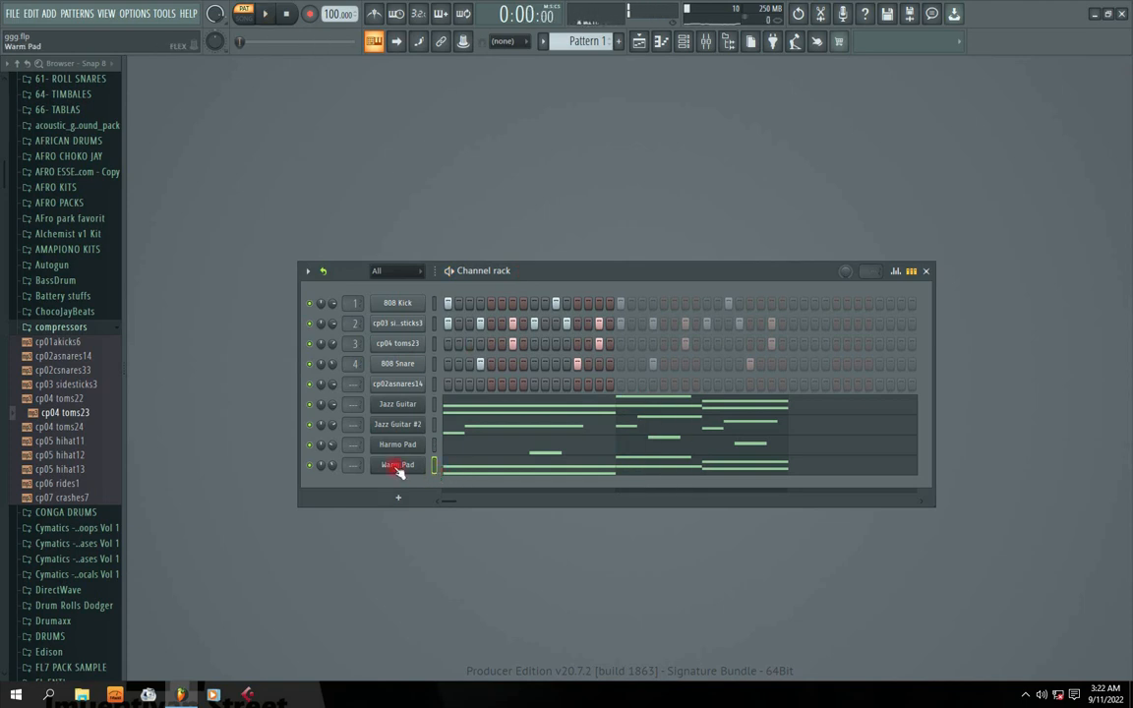
Change the Warm Pad channel to the Strings 1 preset and play the pattern with it.
left_click(397, 465)
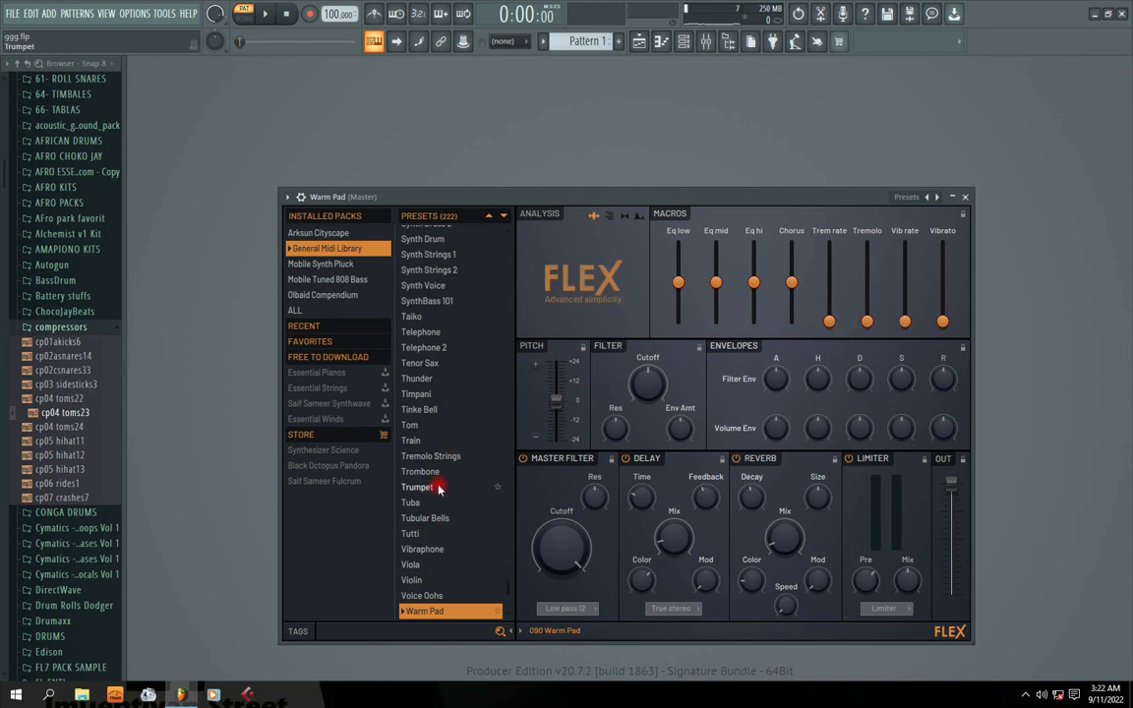
scroll(439, 489, "up", 4)
scroll(456, 431, "up", 4)
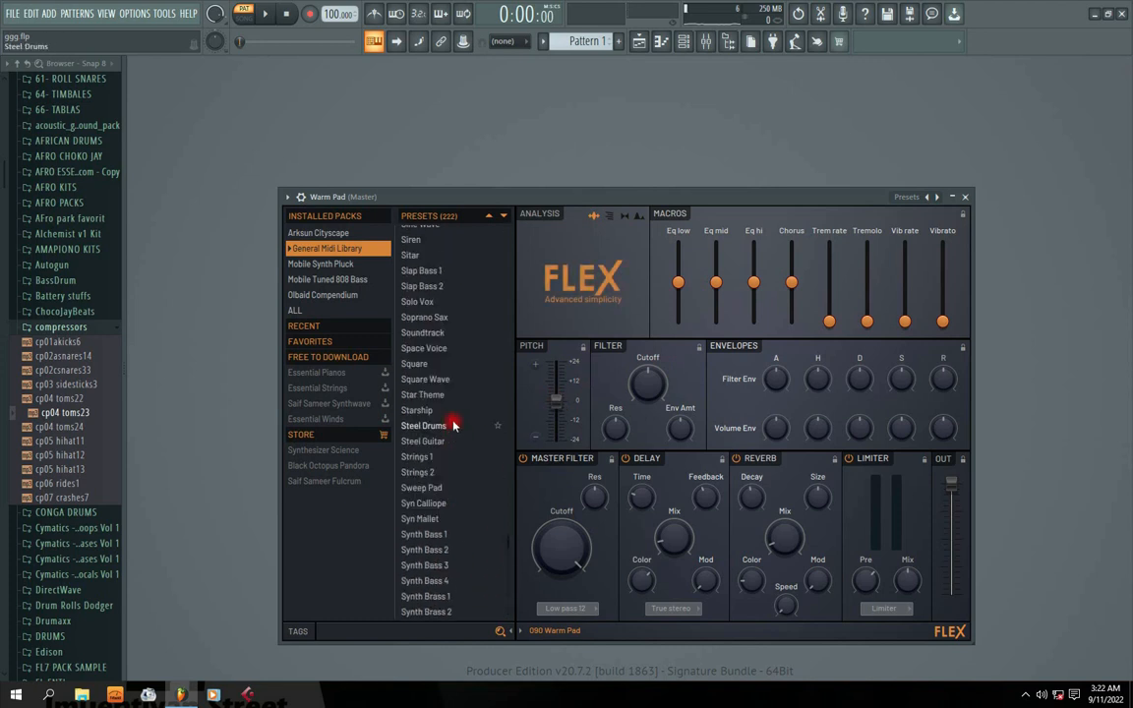
left_click(416, 456)
left_click(965, 196)
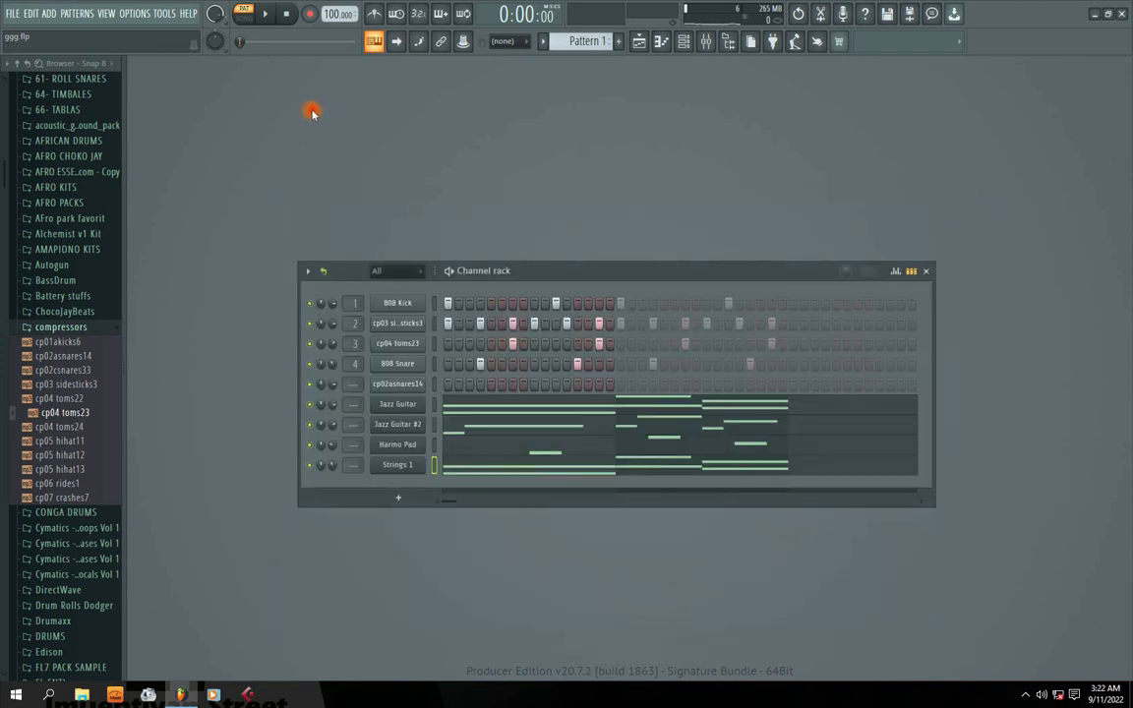
left_click(266, 16)
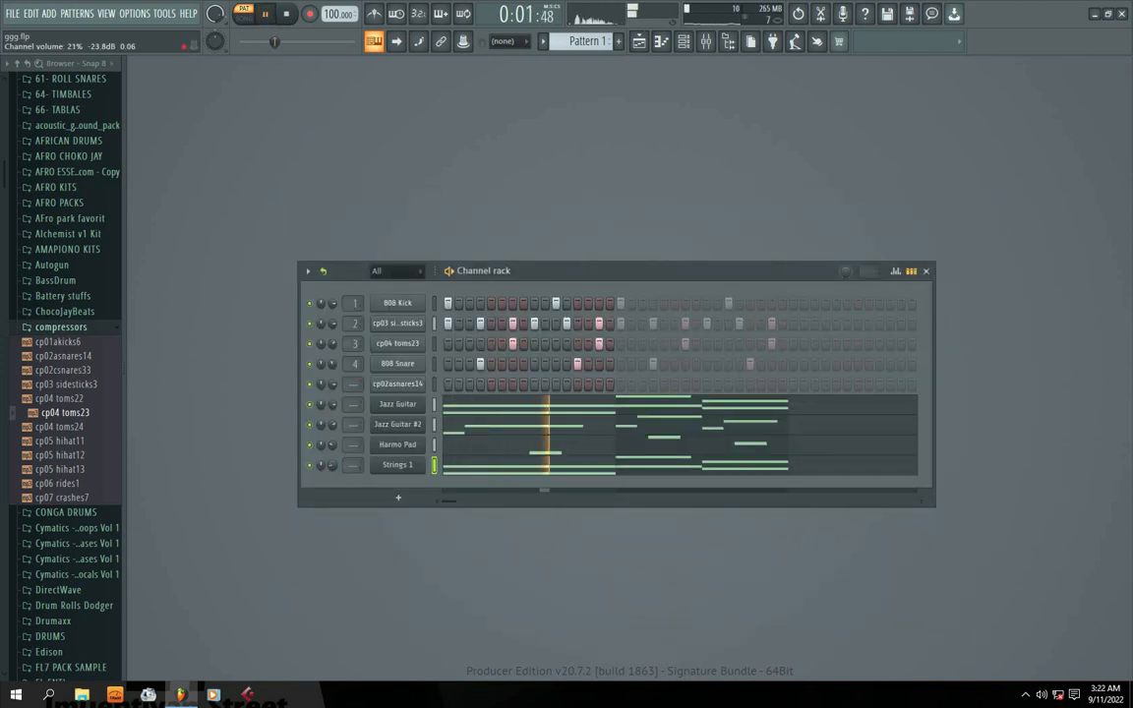
Replace Strings 1 with the Strings 2 preset during playback and close the instrument.
left_click(406, 470)
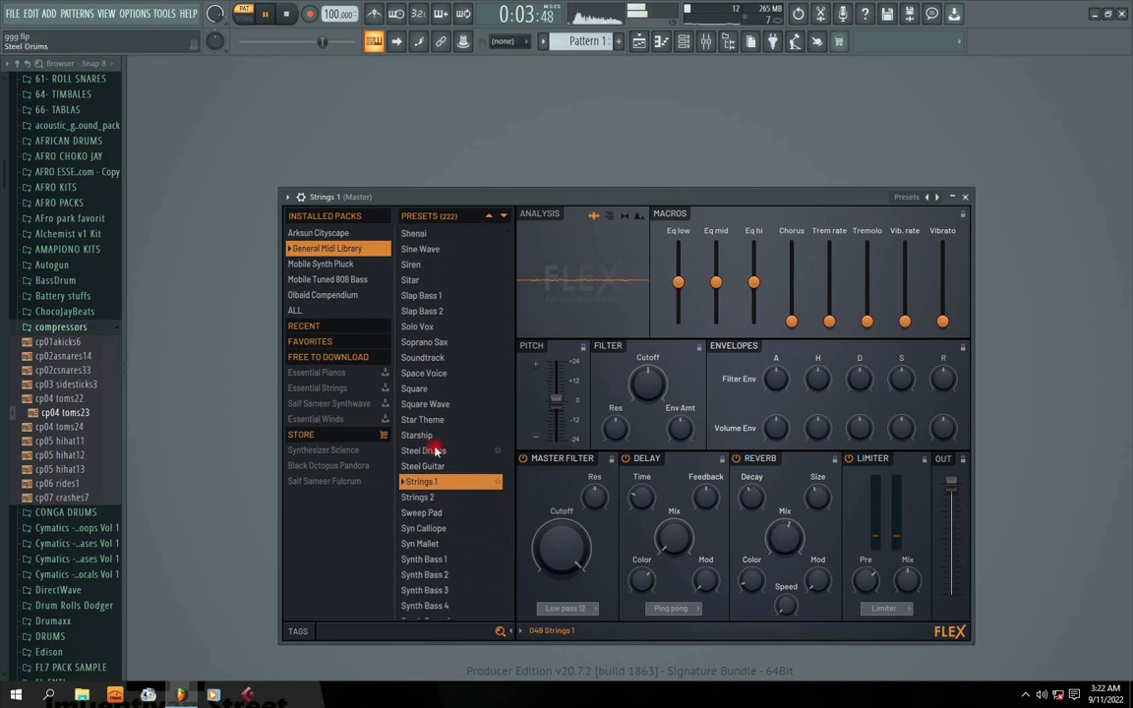
left_click(441, 497)
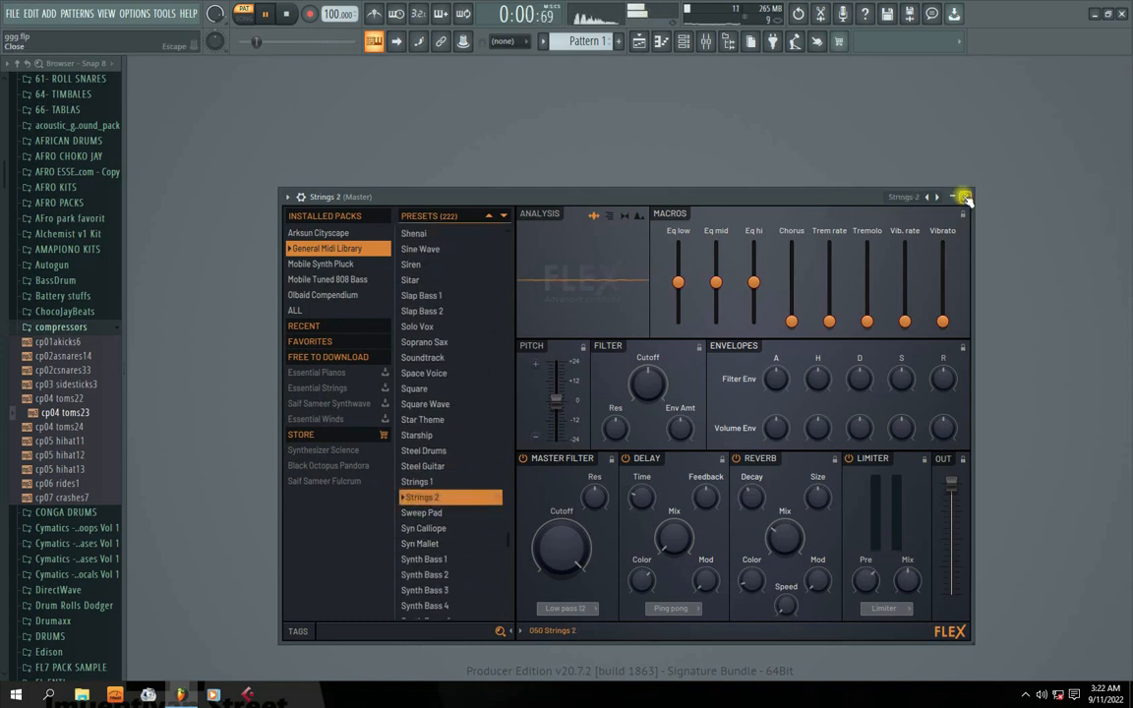
left_click(965, 197)
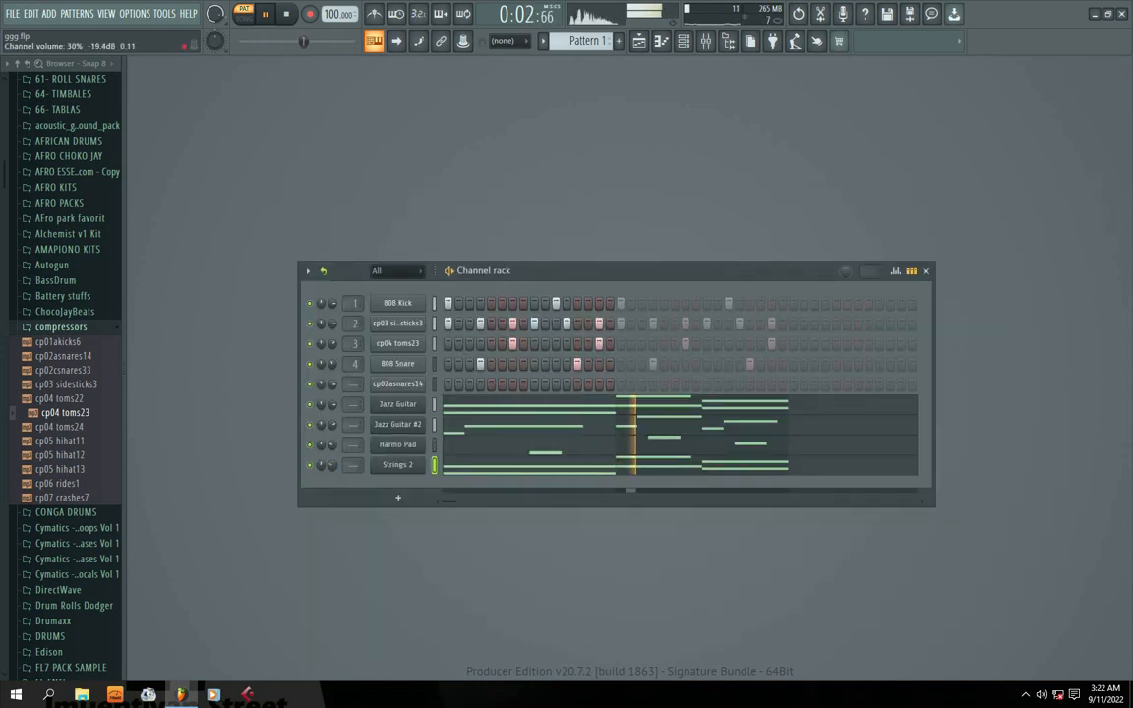
Replace Strings 2 with the Sweep Pad preset from the General Midi Library, listen to it, and stop playback.
left_click(392, 465)
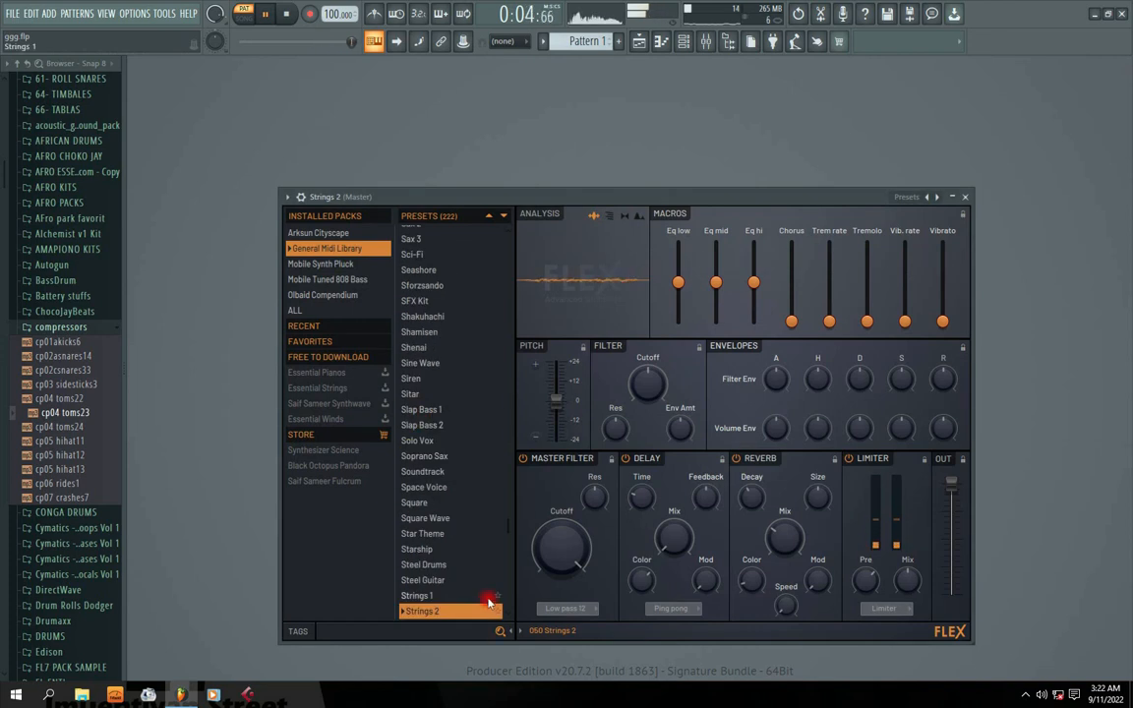
scroll(425, 599, "down", 4)
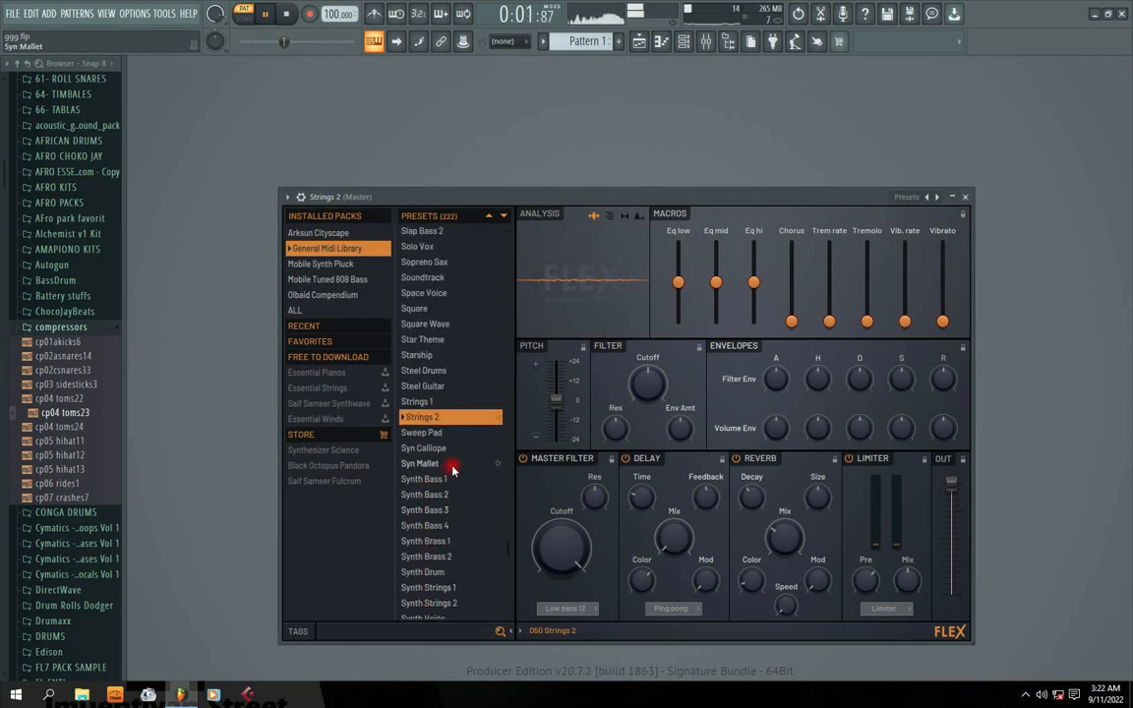
left_click(417, 434)
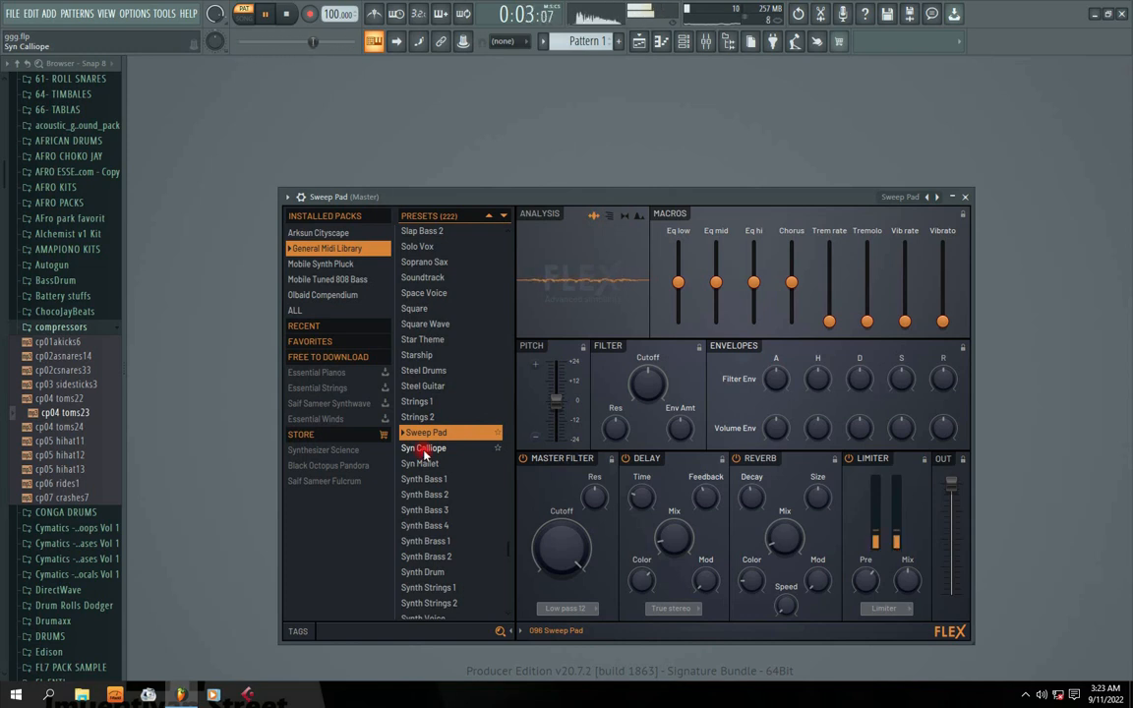
left_click(965, 197)
key("space")
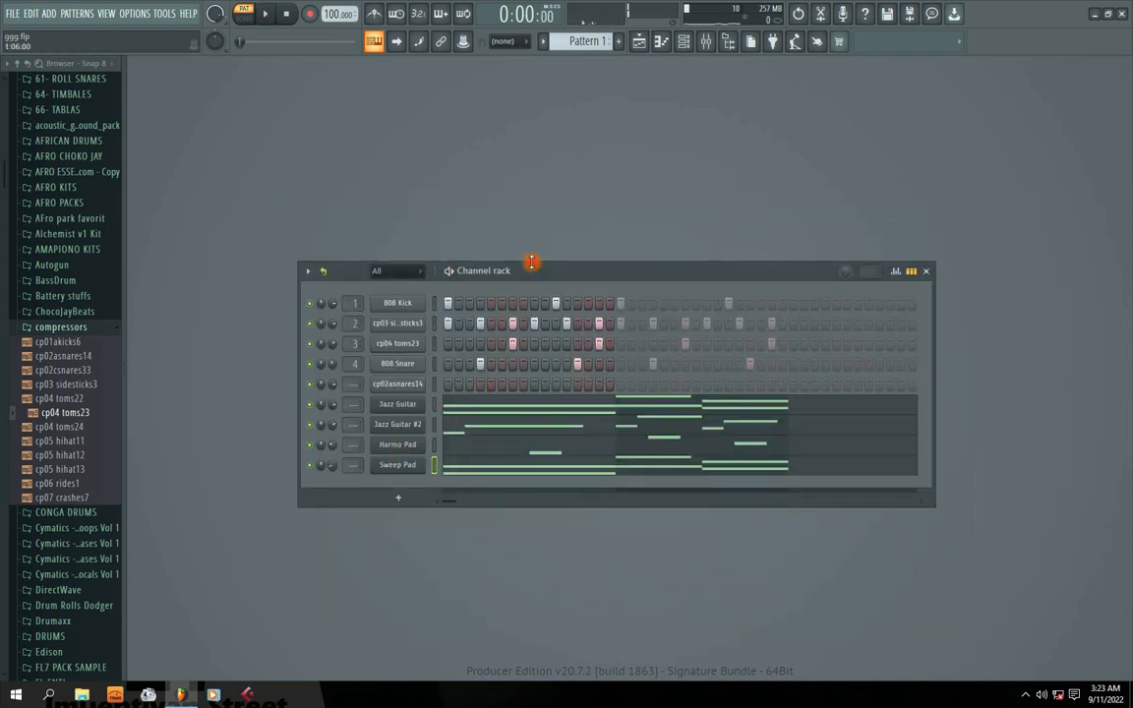
Collapse the open folders in the browser and clone the Sweep Pad channel.
left_click_drag(520, 271, 474, 213)
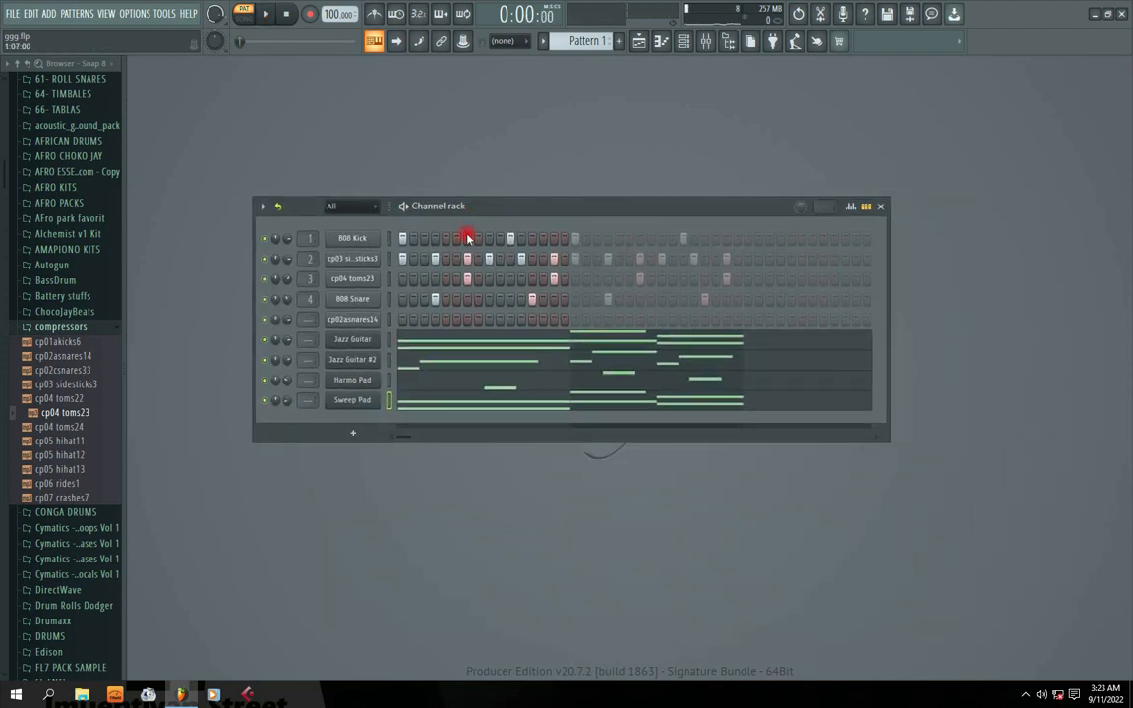
left_click(17, 63)
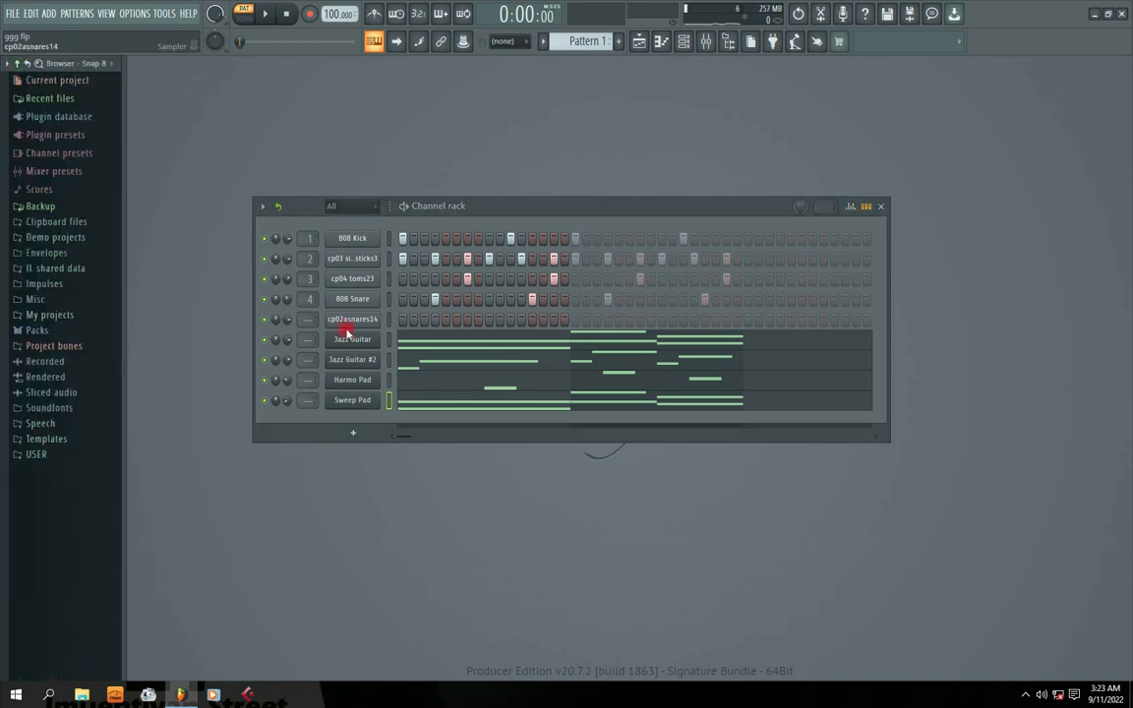
right_click(349, 403)
left_click(404, 506)
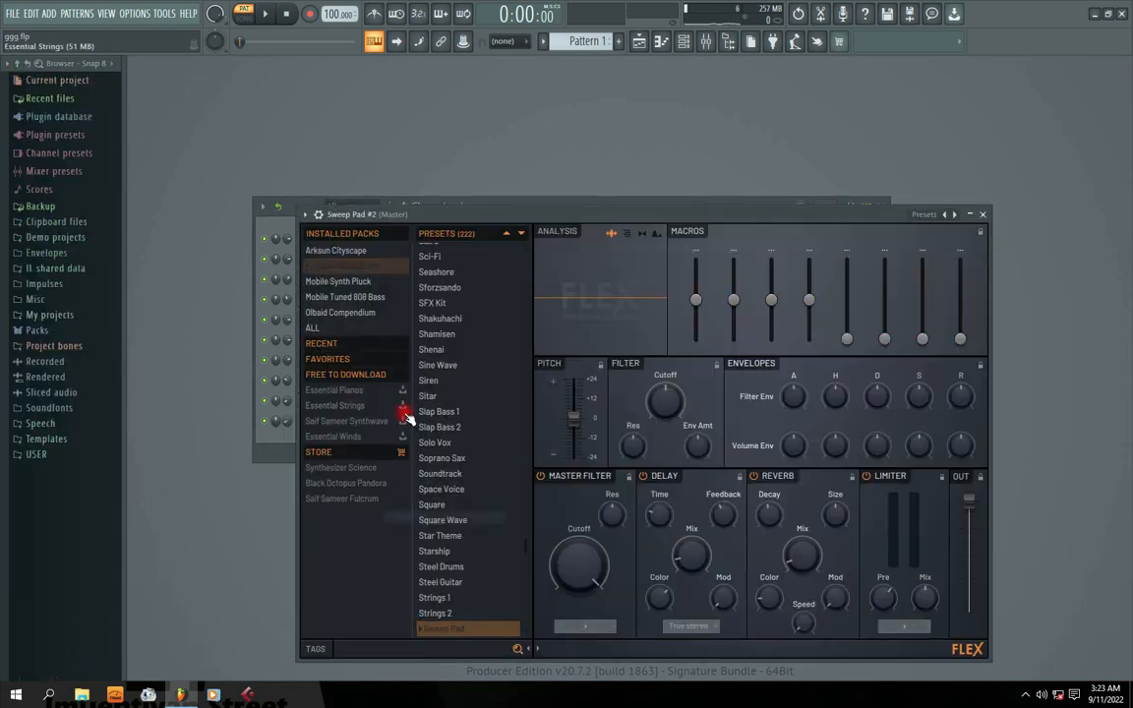
Look through the Mobile Synth Pluck, Mobile Tuned 808 Bass, Olbaid Compendium and Arksun Cityscape packs for a preset for the cloned channel.
left_click(329, 284)
left_click(335, 297)
left_click(335, 312)
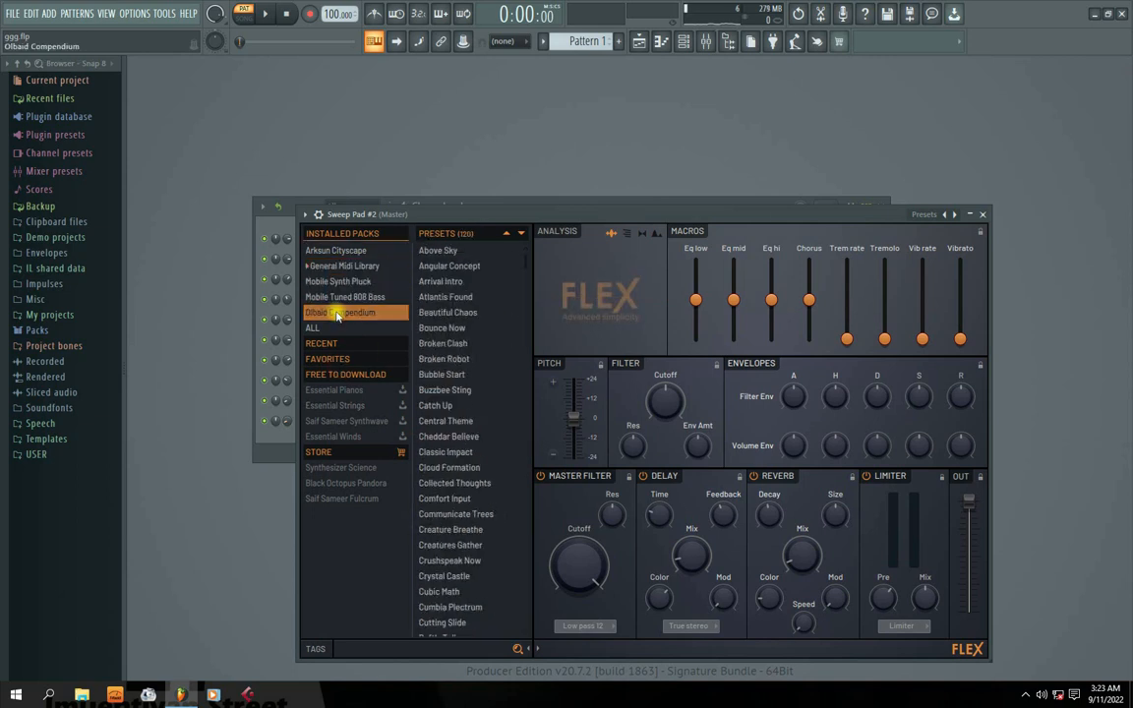
left_click(332, 252)
left_click(434, 407)
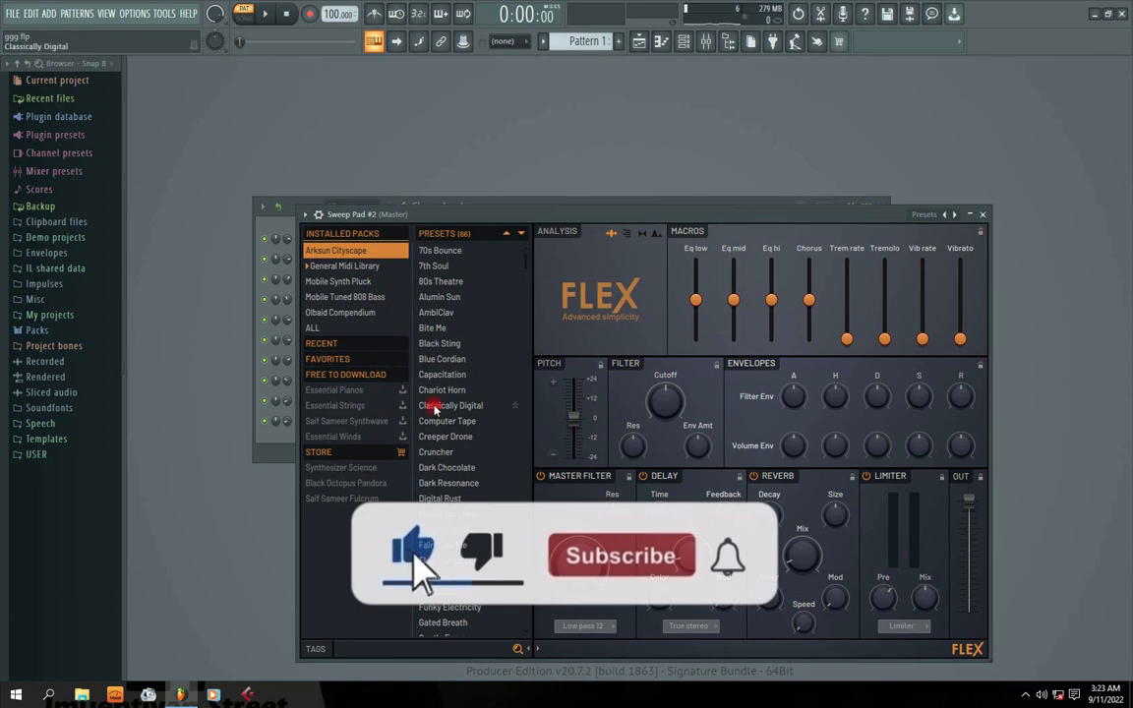
scroll(438, 394, "down", 8)
left_click(445, 377)
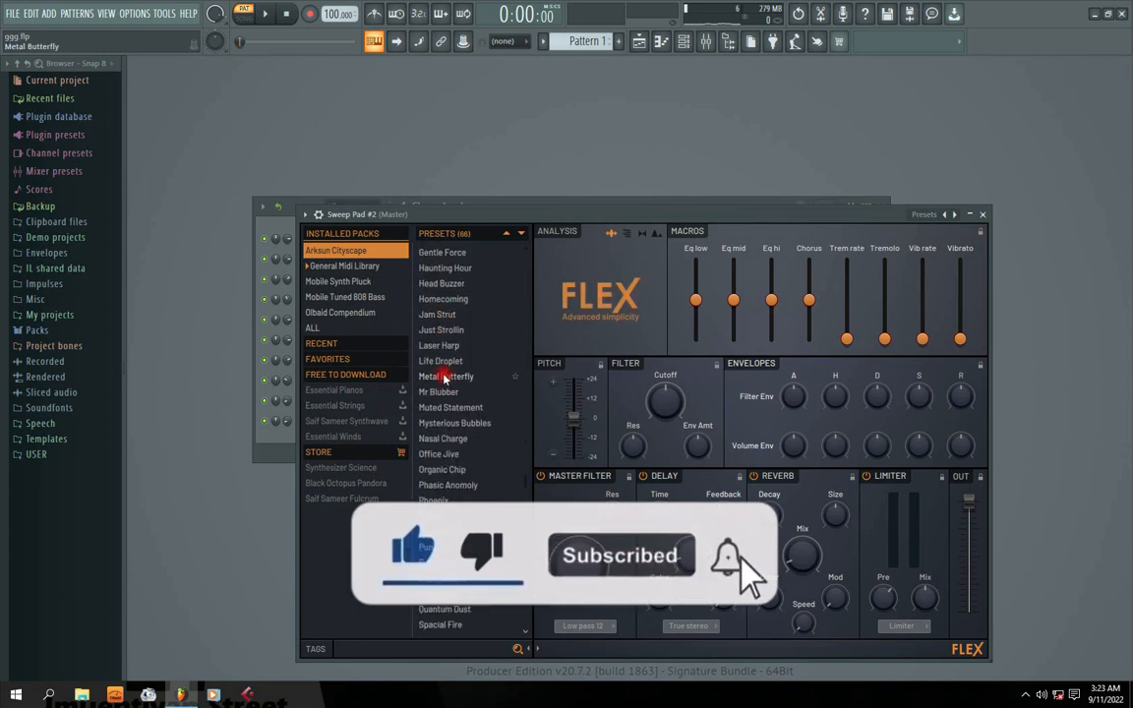
scroll(444, 379, "down", 6)
left_click(439, 381)
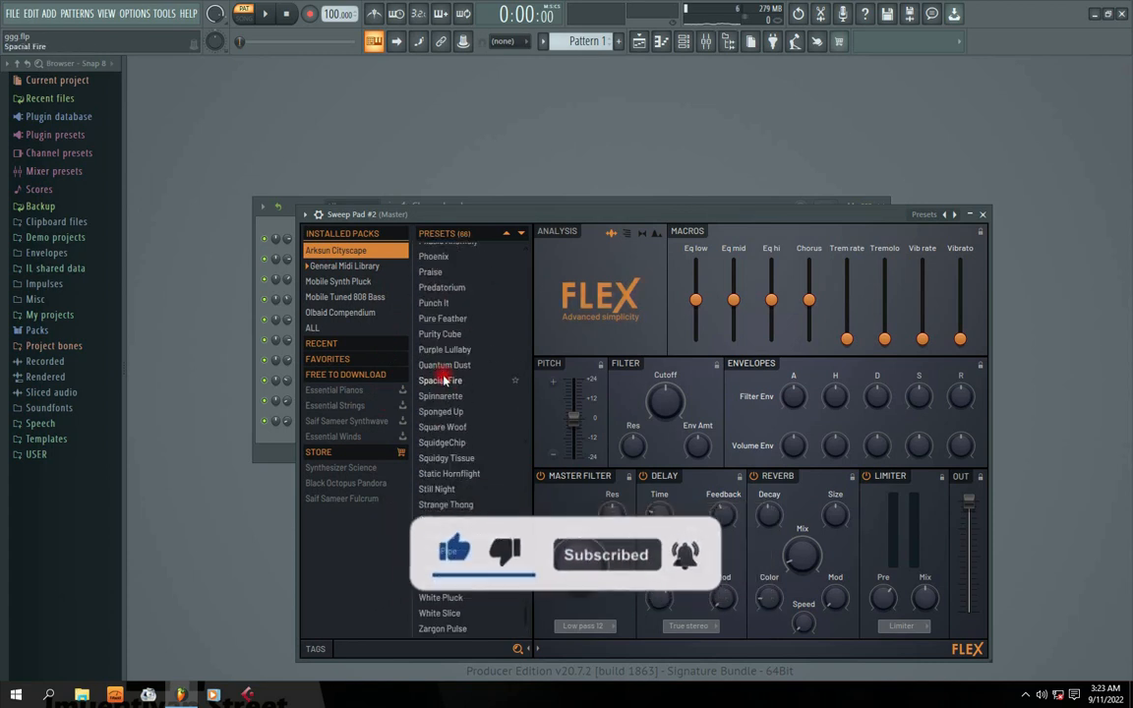
left_click(447, 568)
scroll(443, 551, "up", 15)
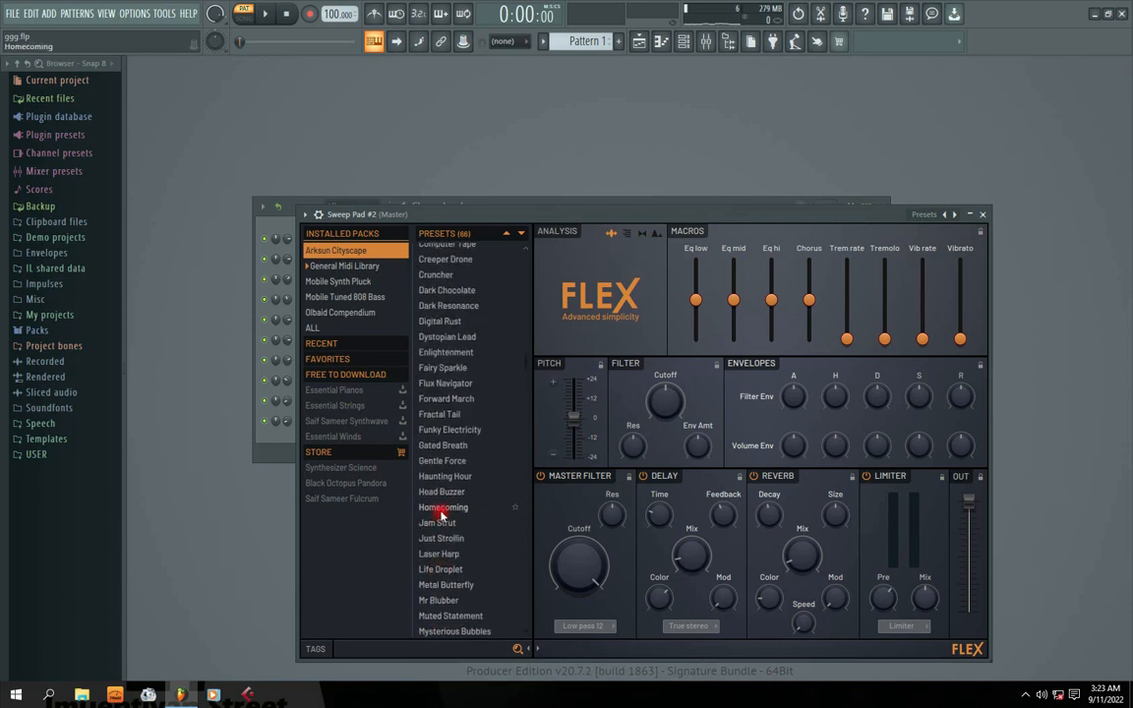
left_click(441, 501)
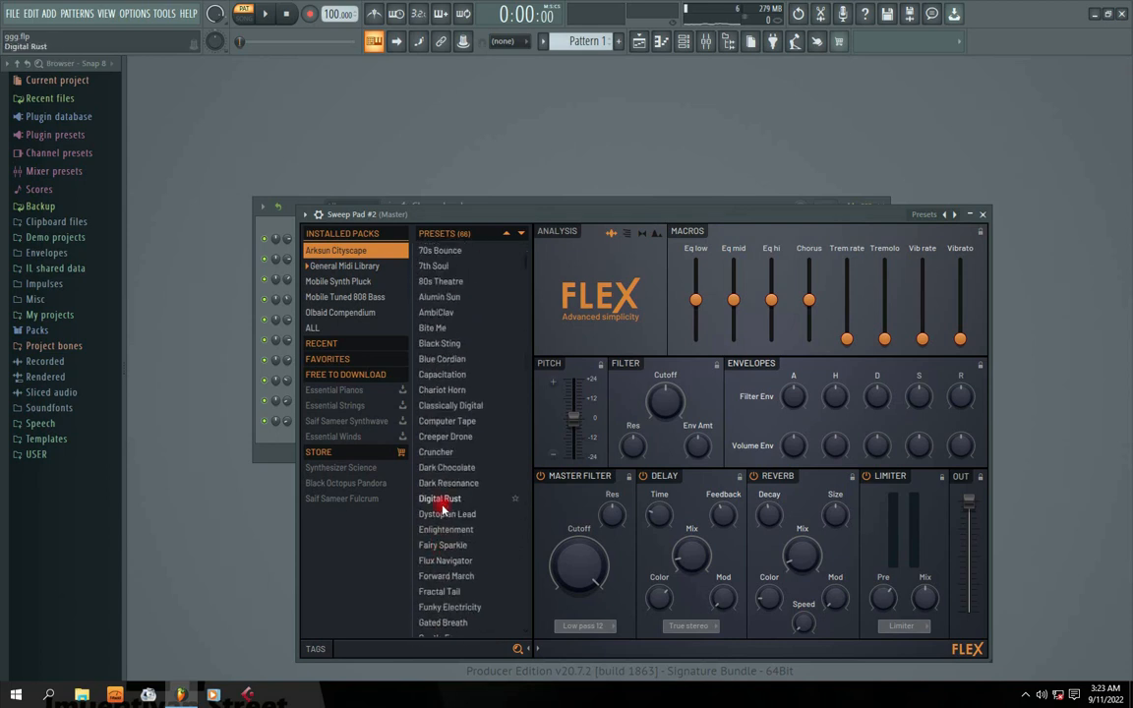
Change the cloned Sweep Pad channel to the SynthBass 101 preset from the General Midi Library and close the instrument.
left_click(344, 266)
scroll(462, 354, "down", 20)
left_click(470, 359)
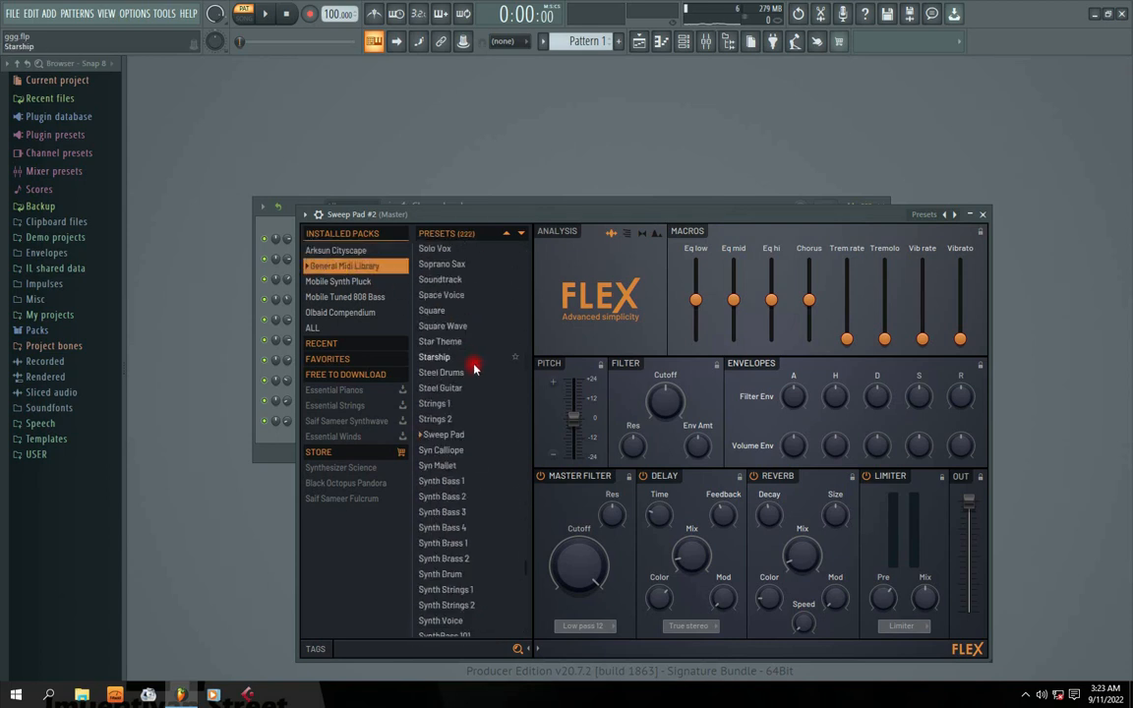
scroll(473, 367, "down", 8)
left_click(473, 369)
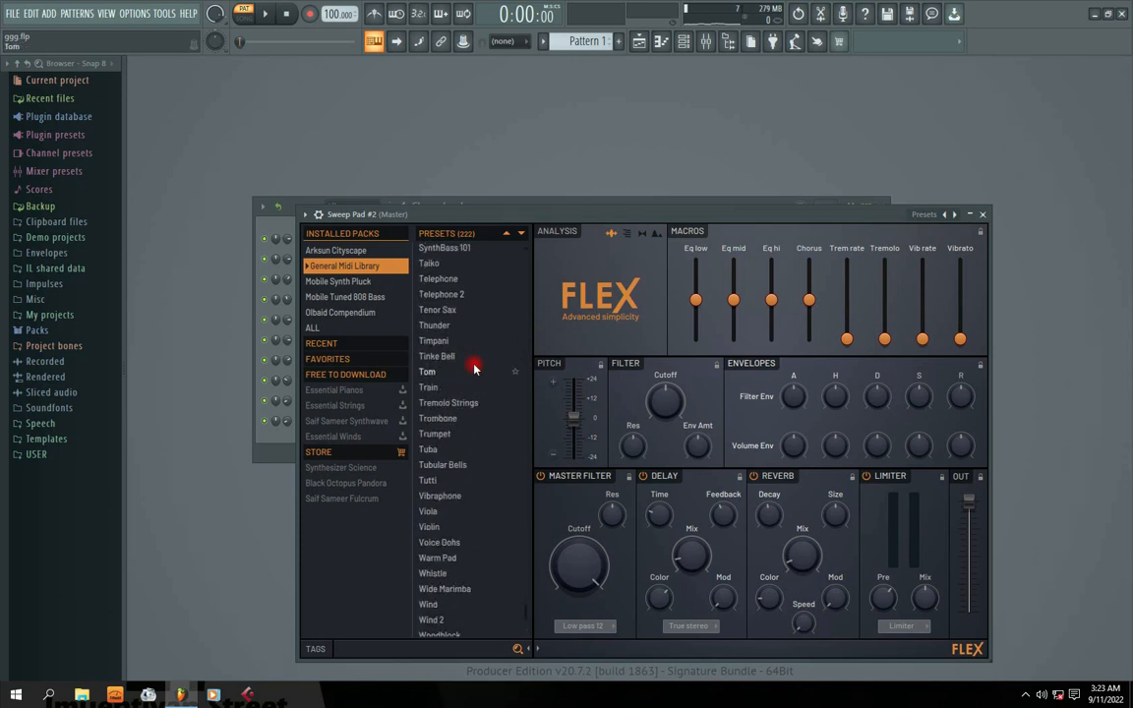
scroll(473, 369, "down", 1)
left_click(473, 366)
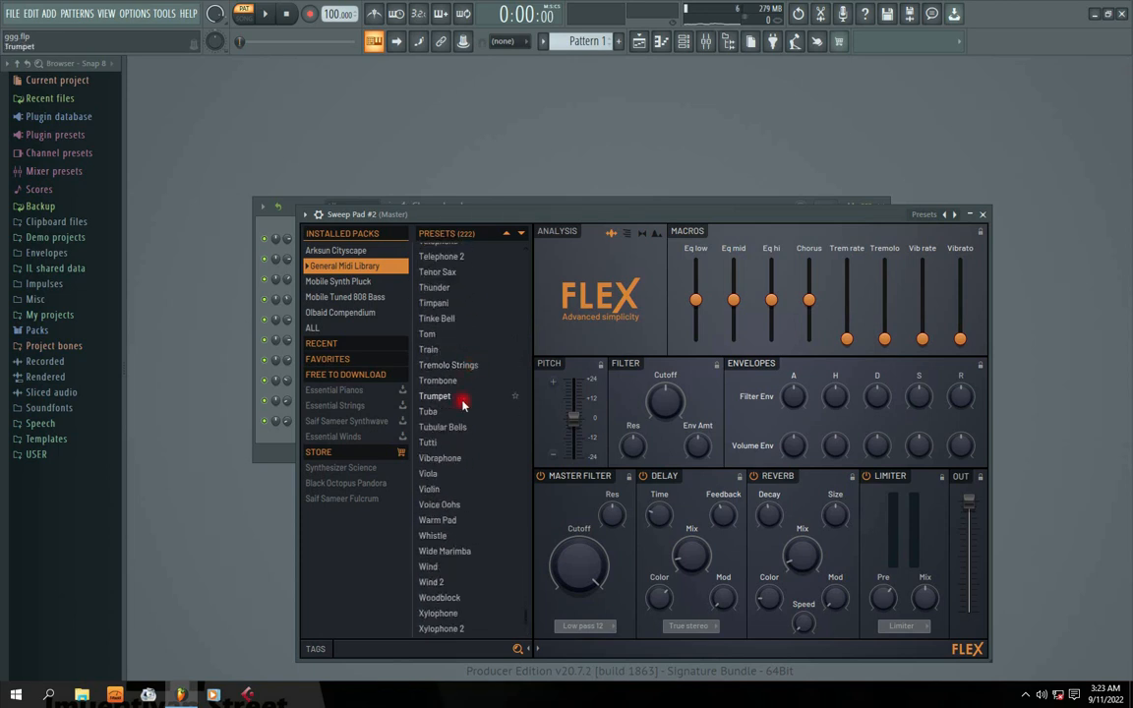
scroll(463, 398, "up", 10)
left_click(462, 402)
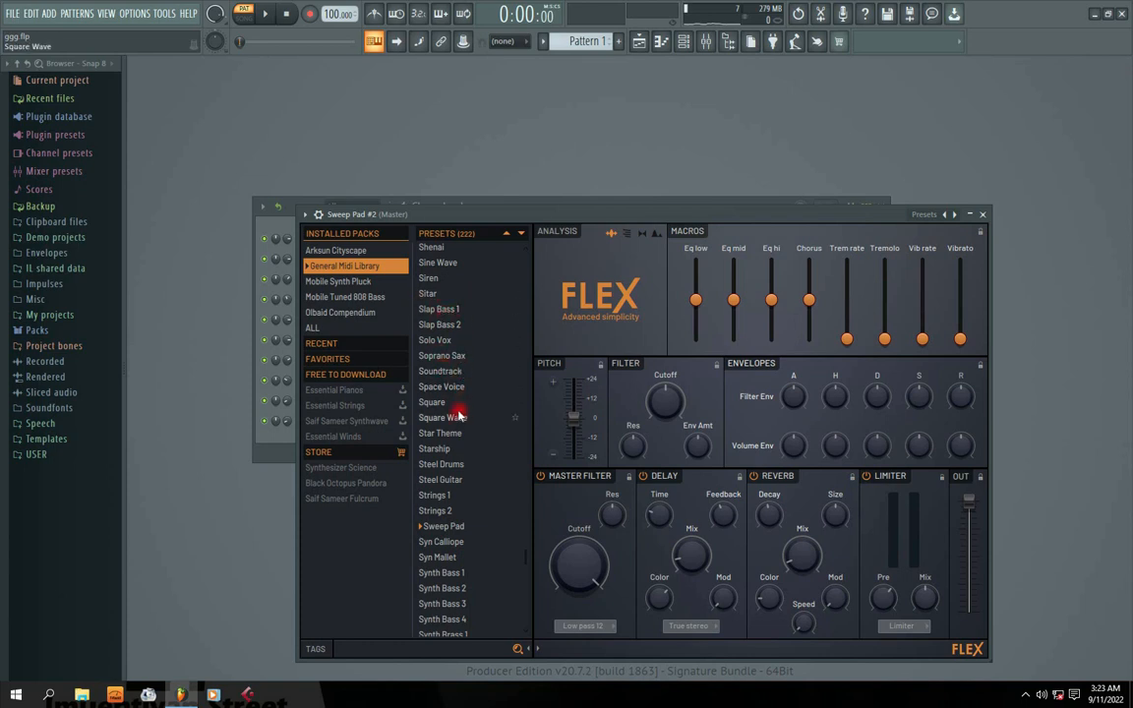
scroll(461, 417, "down", 4)
left_click(459, 413)
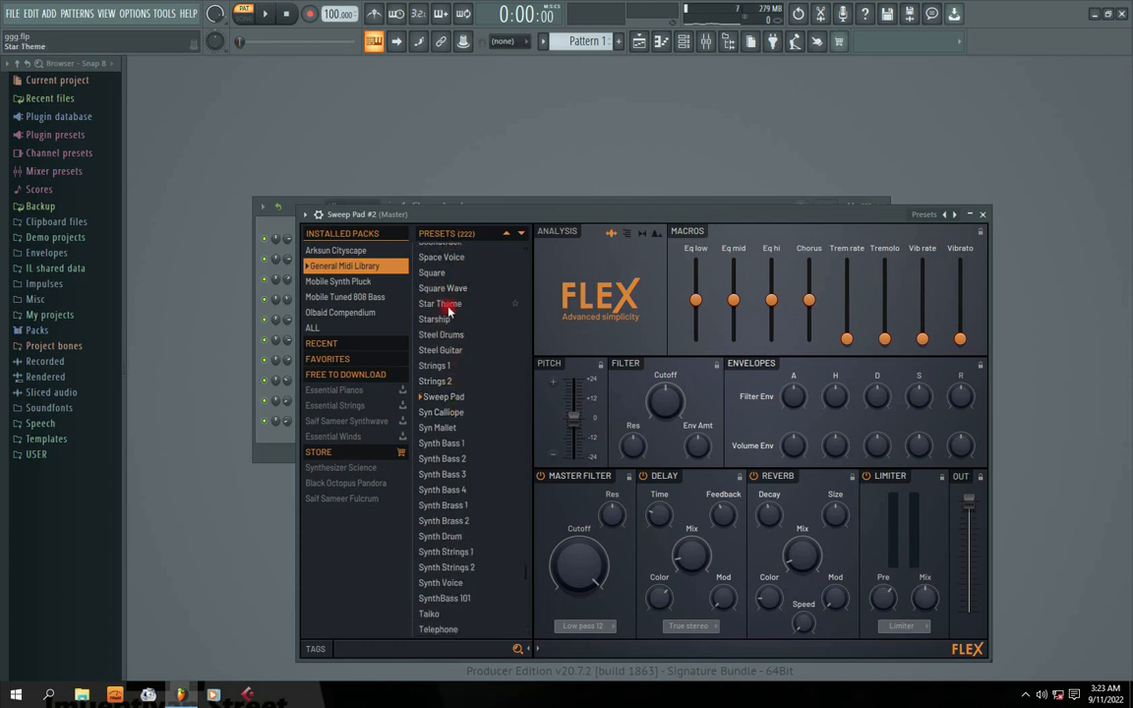
scroll(455, 436, "down", 10)
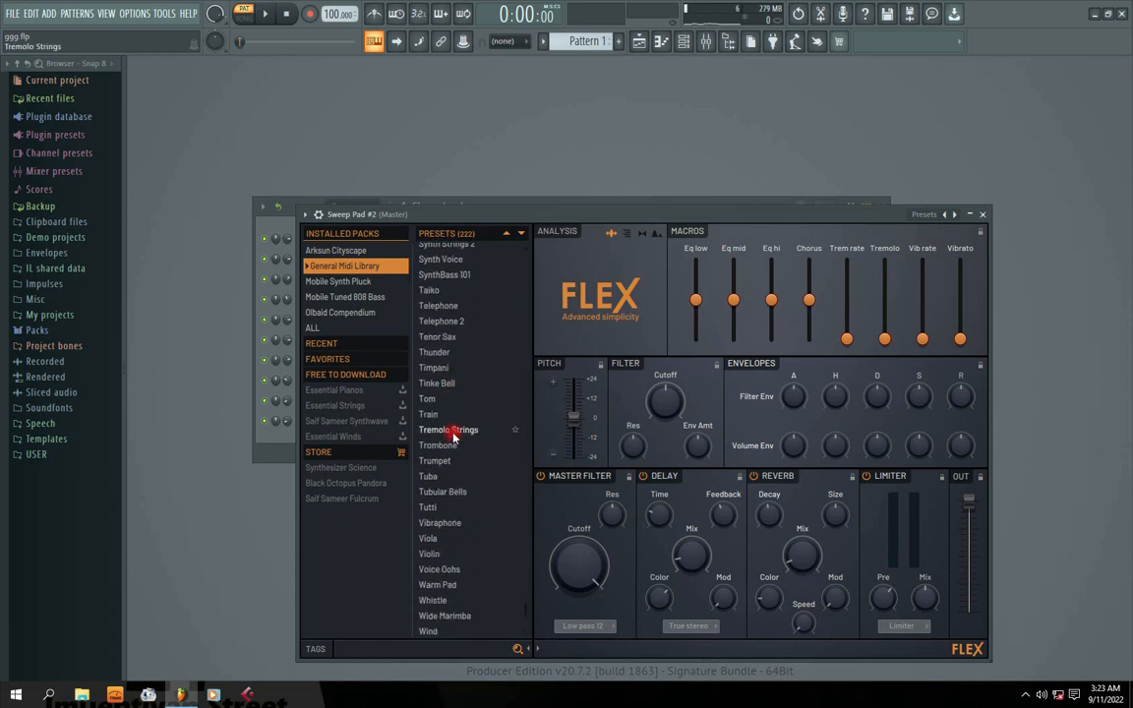
scroll(454, 436, "up", 4)
left_click(455, 435)
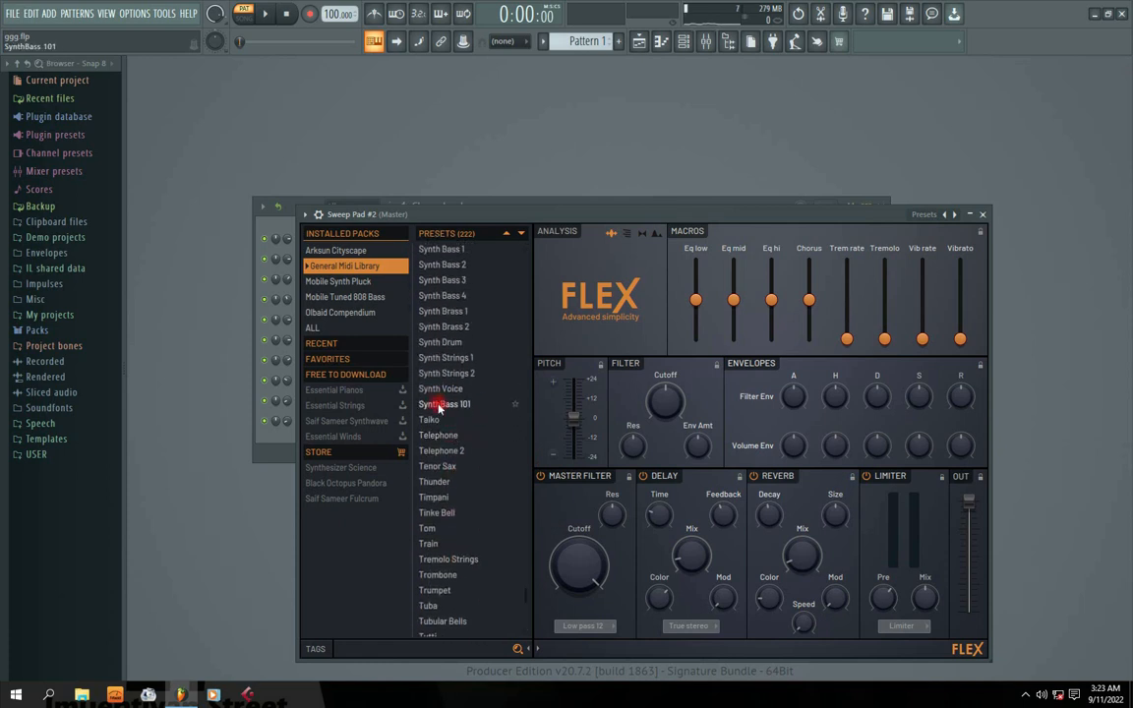
left_click(440, 404)
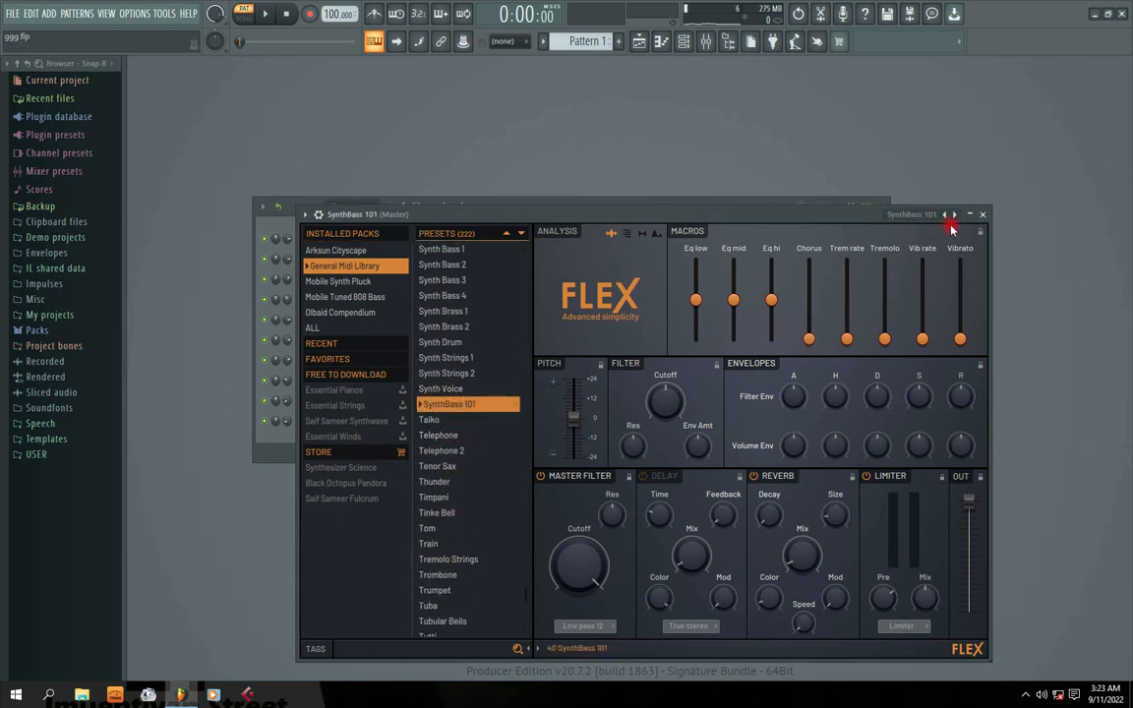
left_click(982, 214)
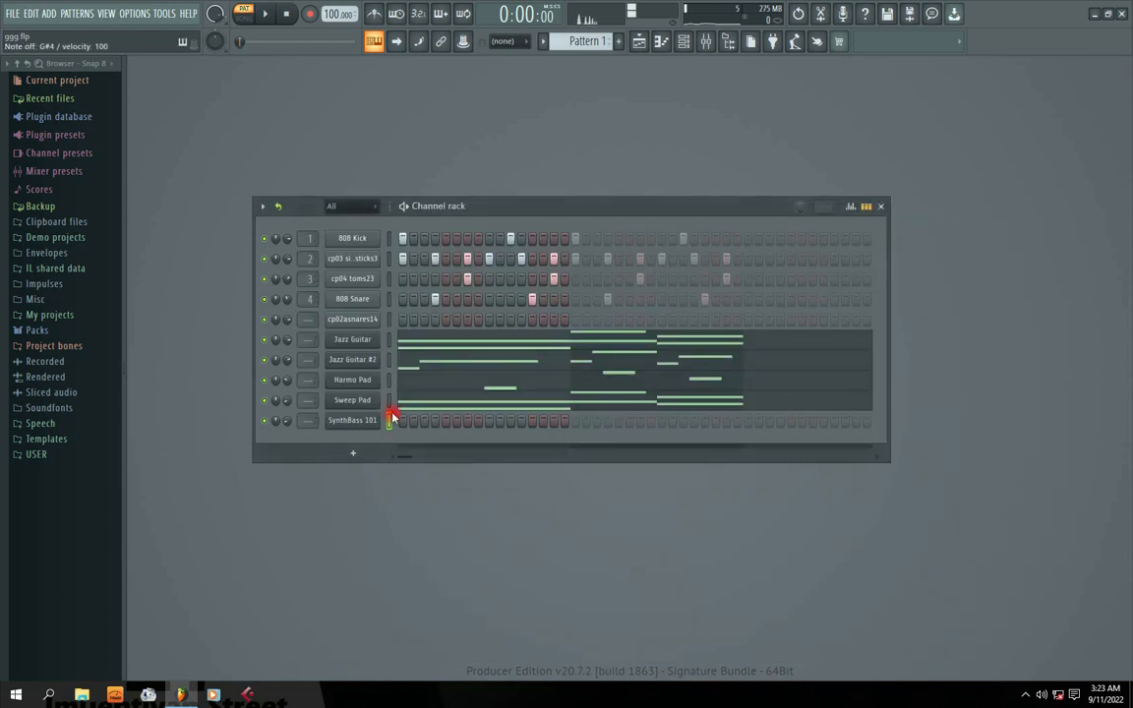
Copy the lower D#4, F#4 and F4 notes from the Jazz Guitar piano roll and close it.
left_click(430, 351)
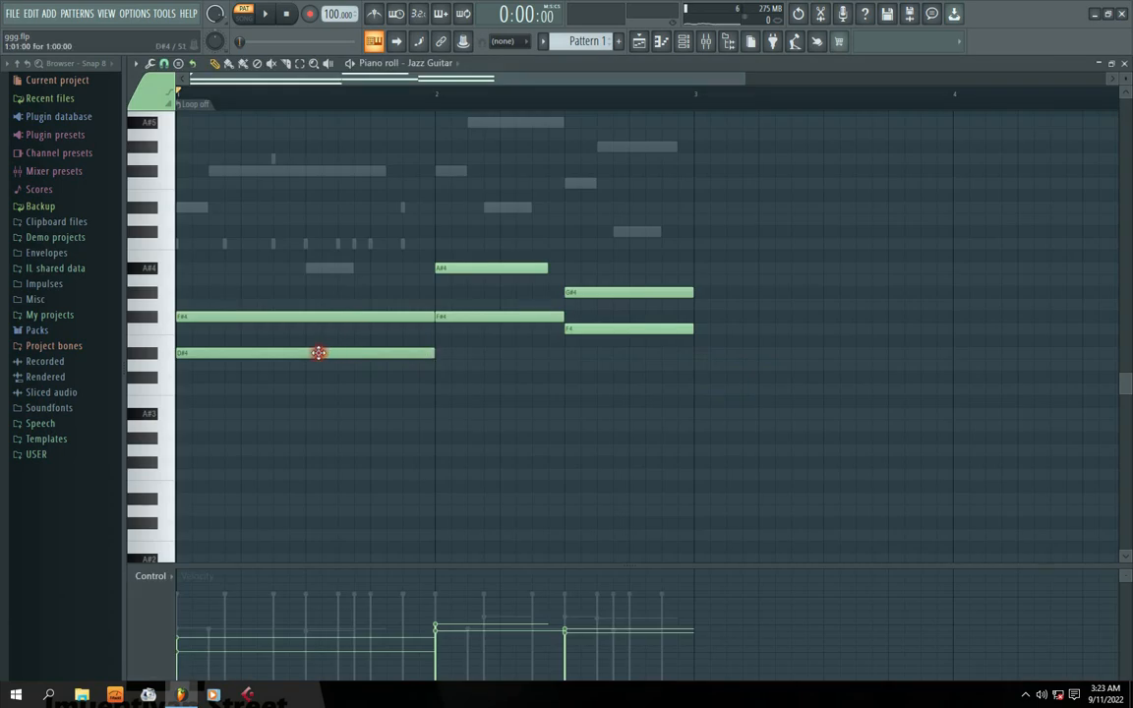
left_click_drag(260, 335, 301, 364)
left_click_drag(463, 303, 517, 349)
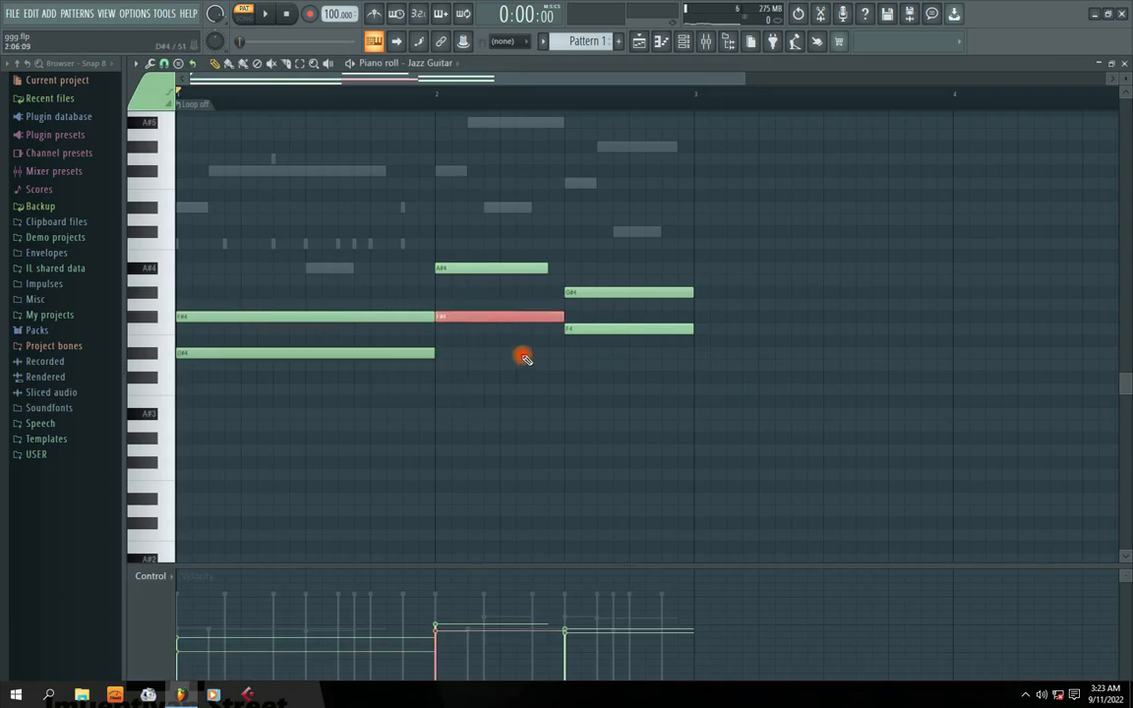
left_click_drag(579, 311, 605, 347)
left_click_drag(356, 348, 438, 380)
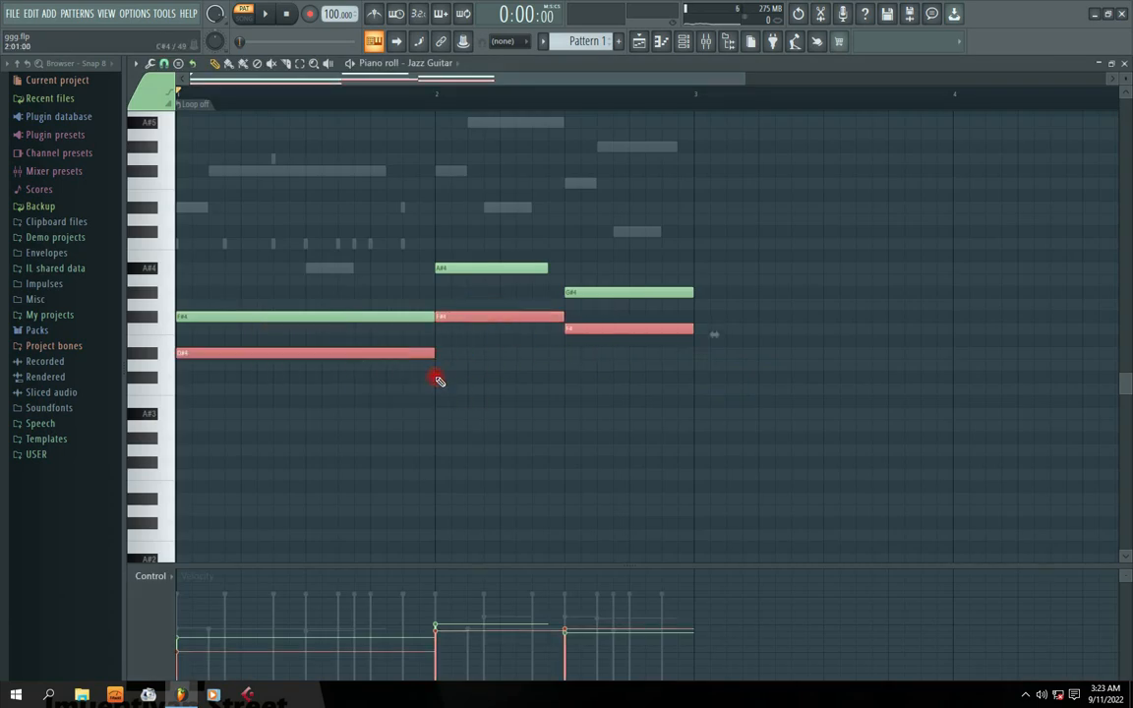
left_click(1125, 63)
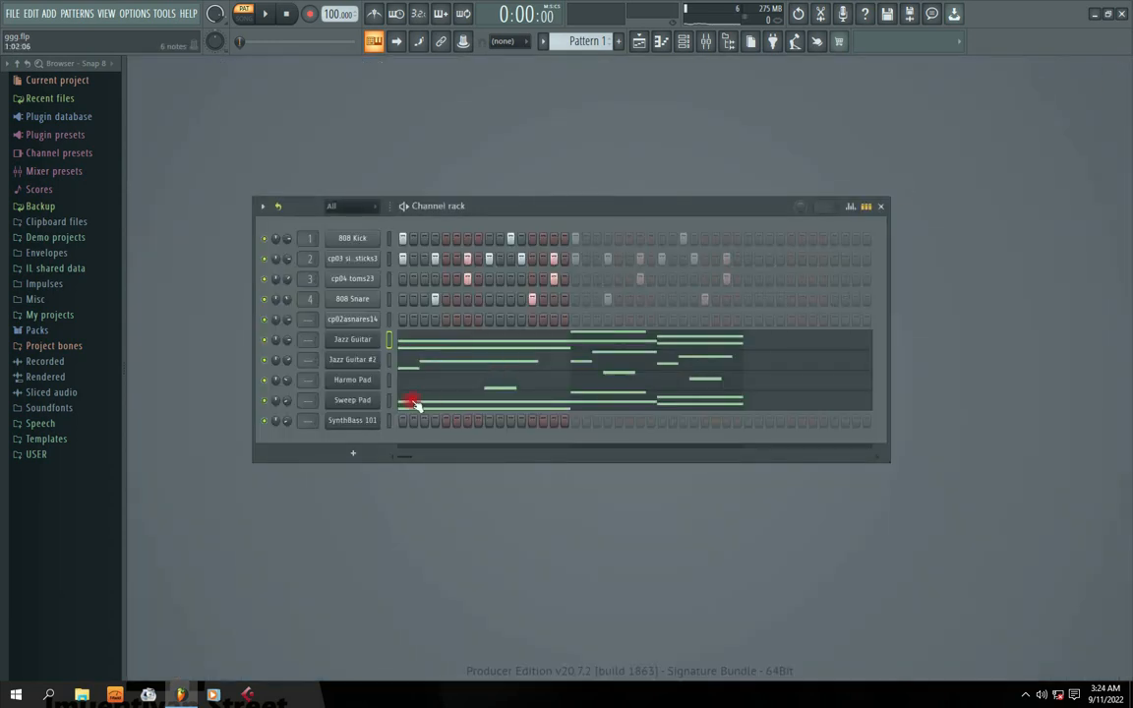
Paste the copied notes into the SynthBass 101 piano roll, turn its loop off, and close it after a short playback.
right_click(356, 423)
left_click(389, 433)
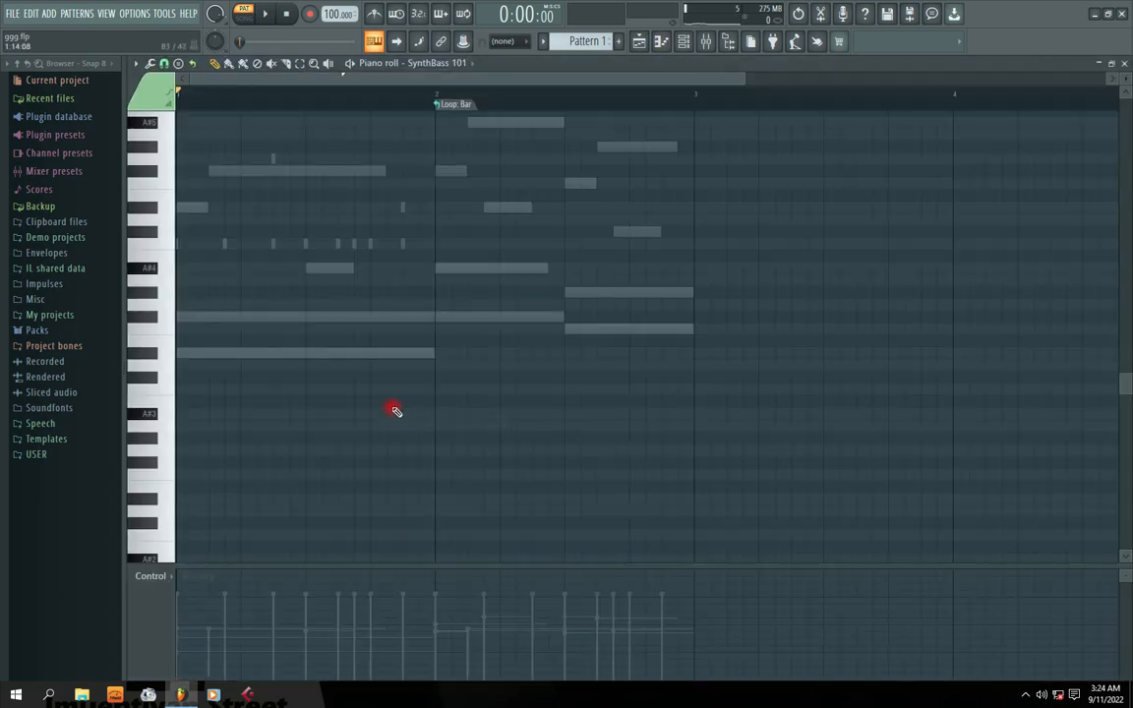
key("space")
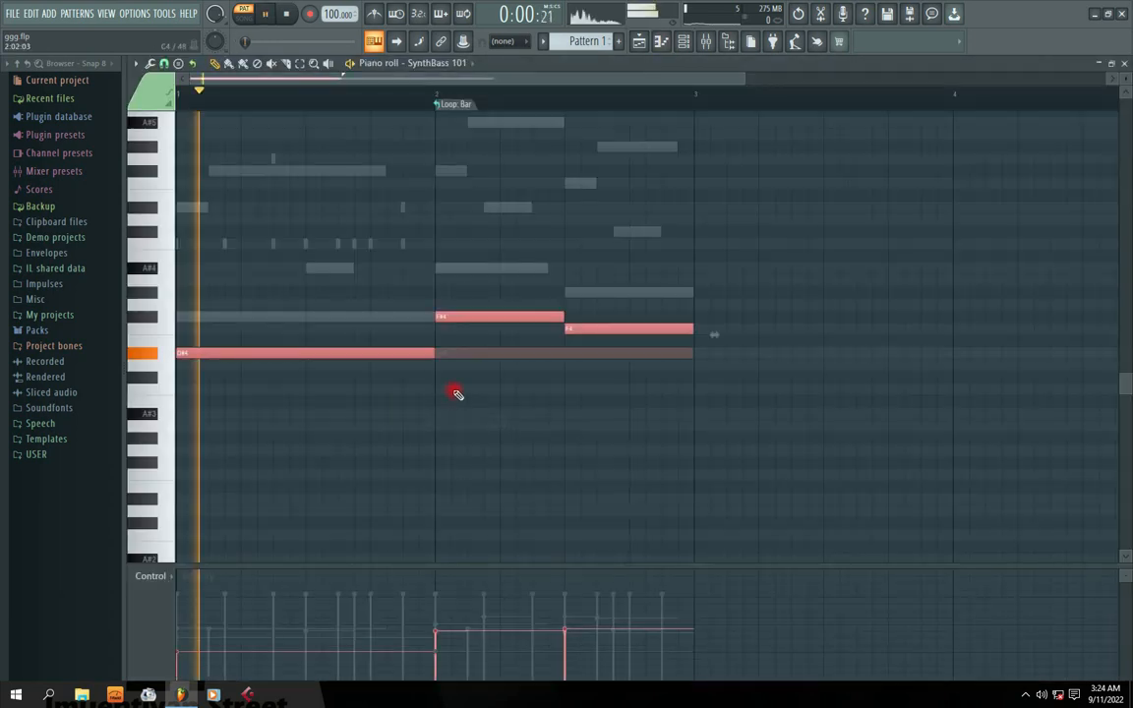
left_click(447, 105)
left_click(486, 127)
key("space")
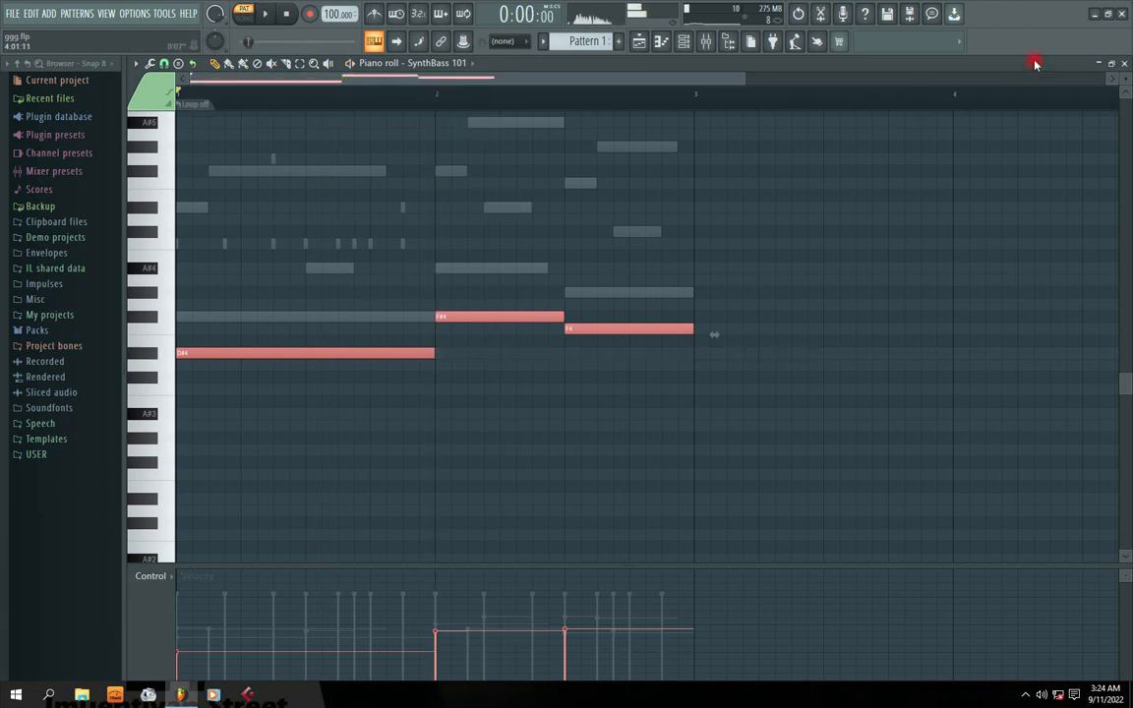
left_click(1126, 63)
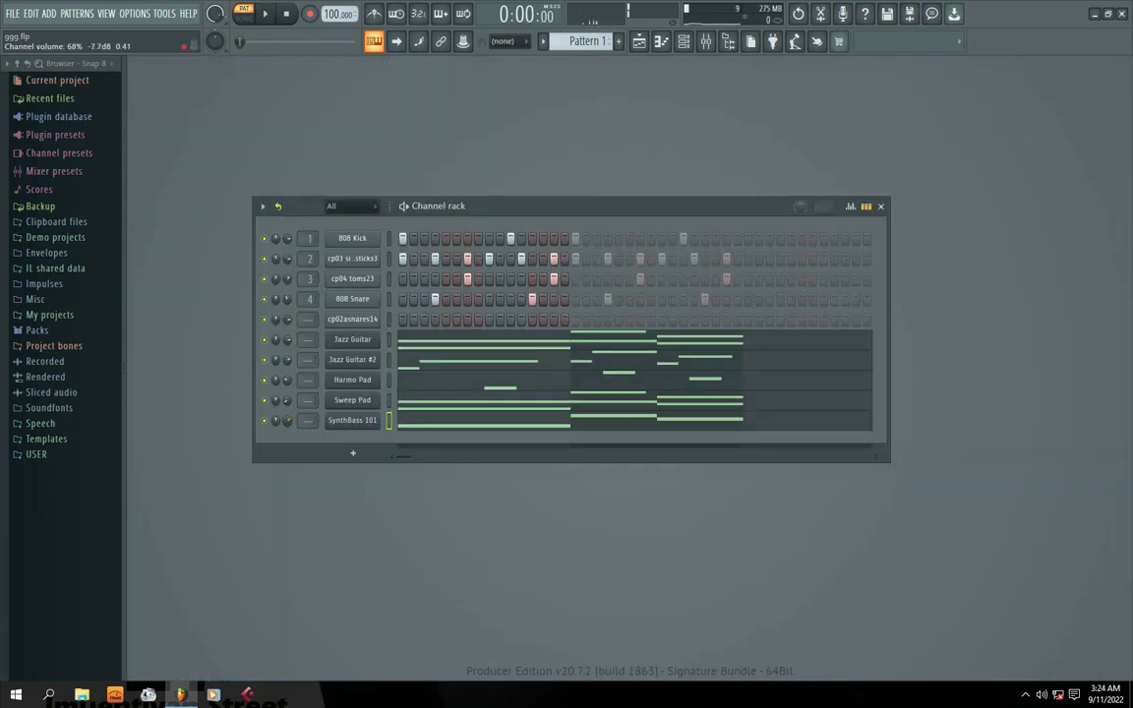
Play the pattern and solo the SynthBass 101 channel to listen to the bass line alone.
key("space")
right_click(265, 421)
left_click(274, 430)
Transpose all SynthBass 101 notes down one octave in the piano roll and play the result.
left_click(476, 423)
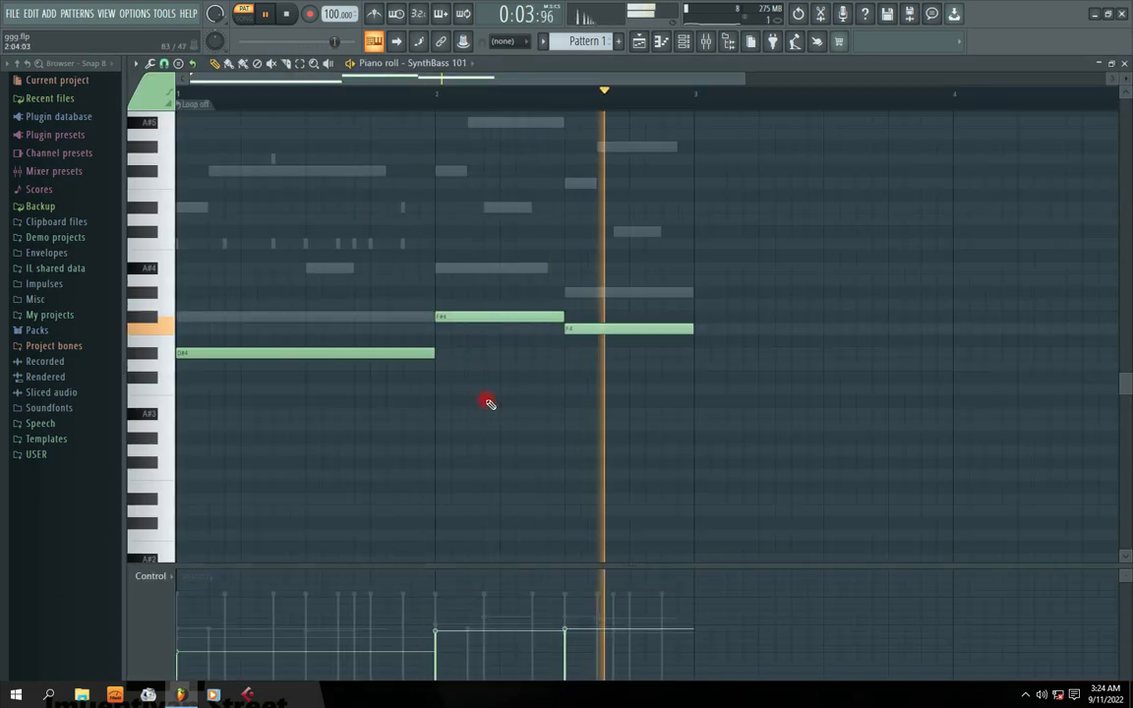
key("space")
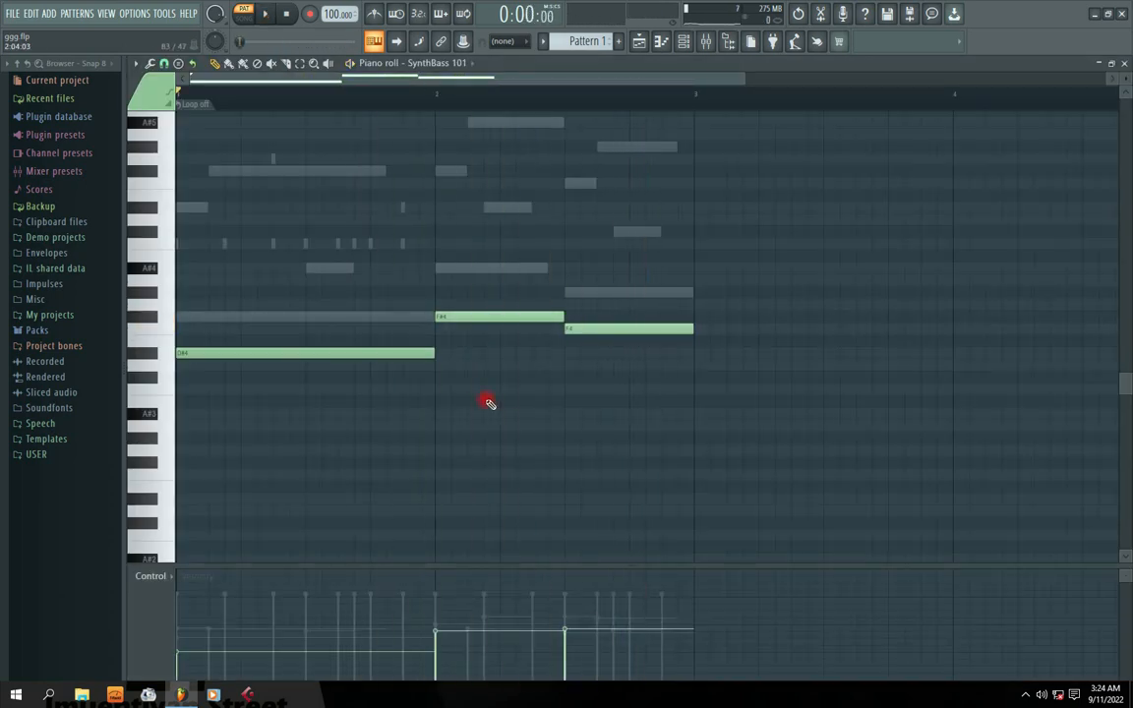
key("ctrl+Down")
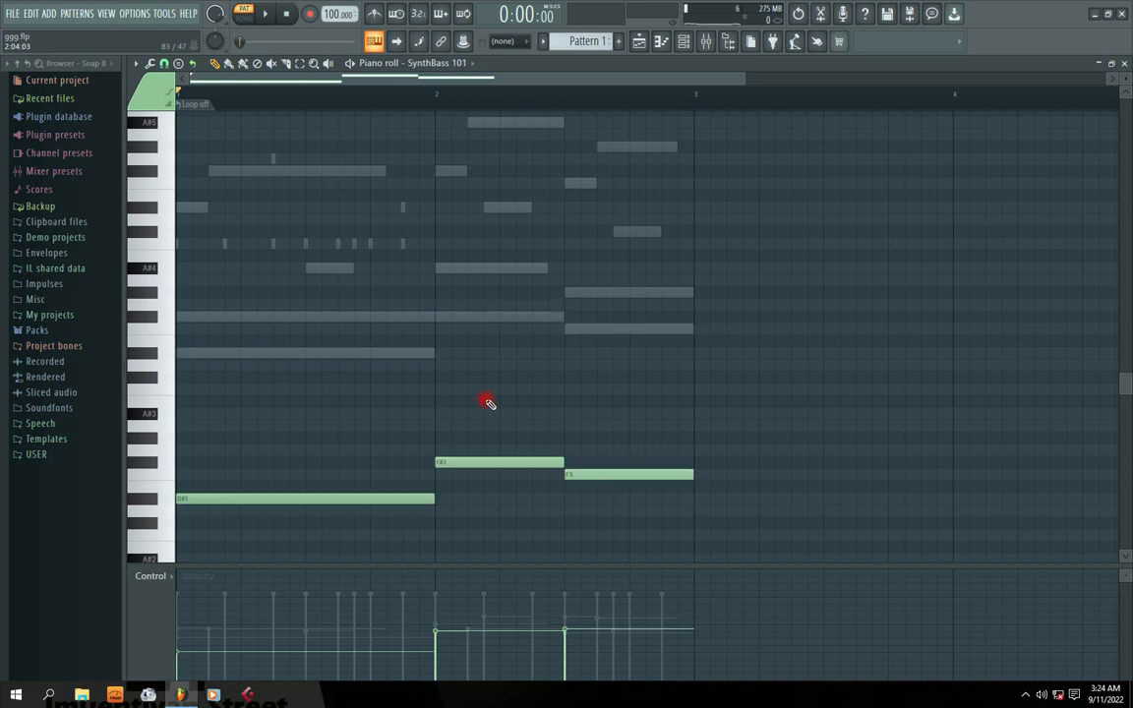
key("space")
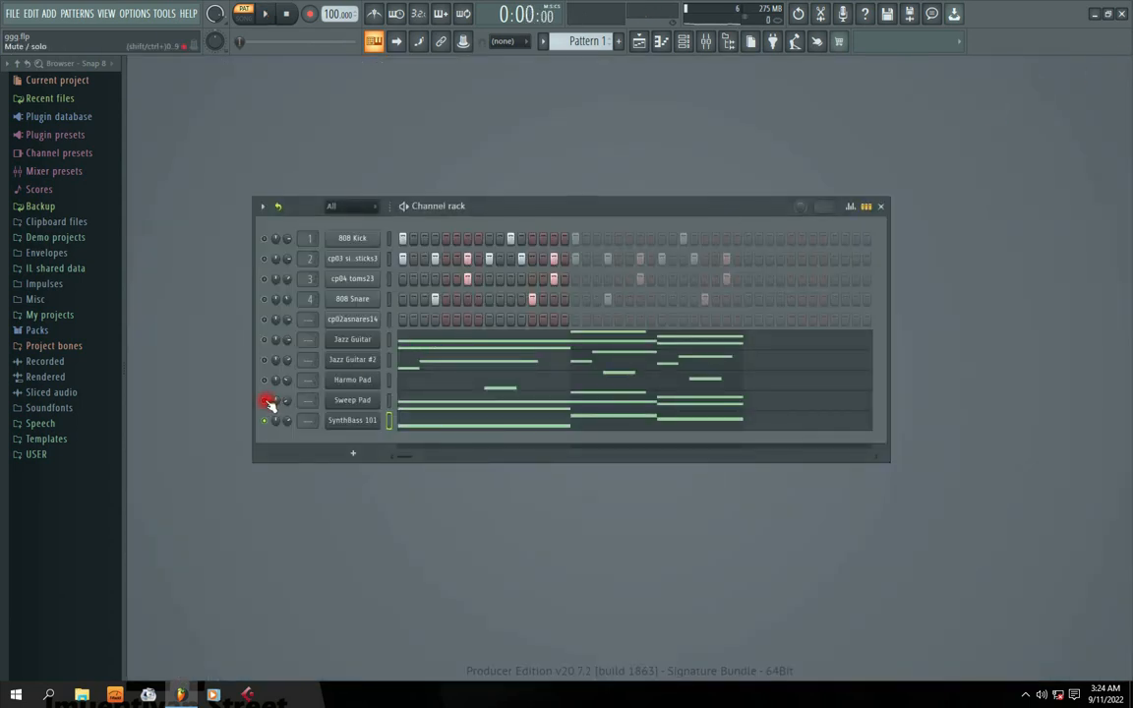
Play the full pattern with all channels on and reposition the Channel rack while listening.
key("space")
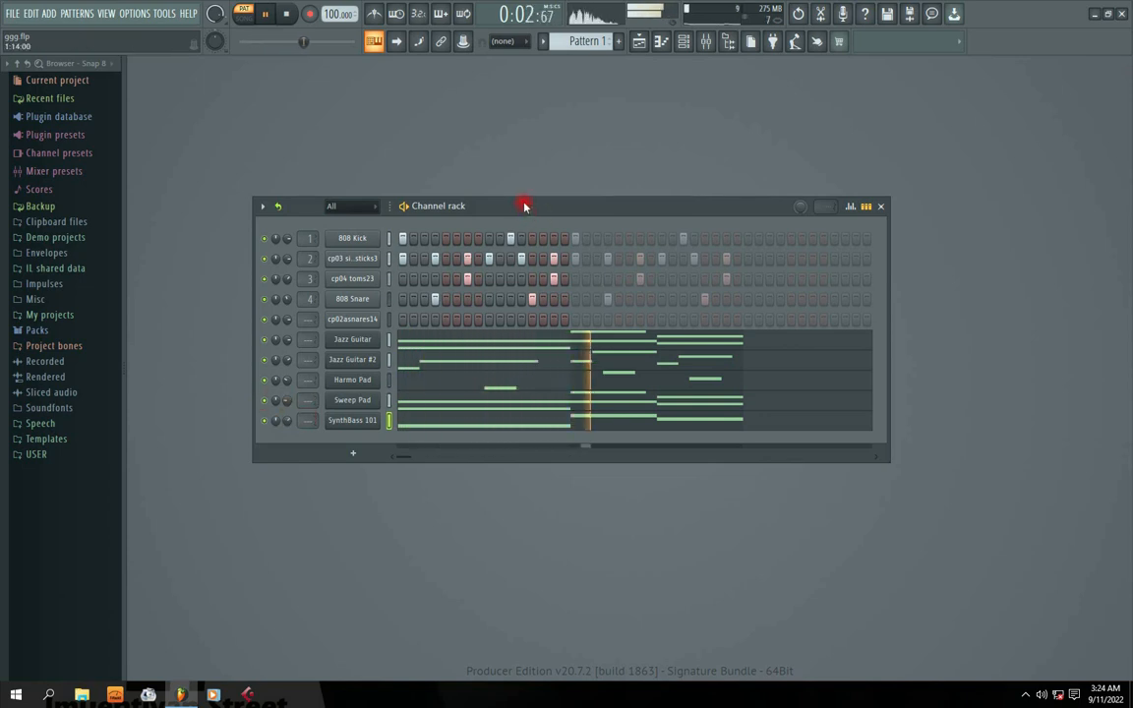
left_click_drag(523, 204, 521, 180)
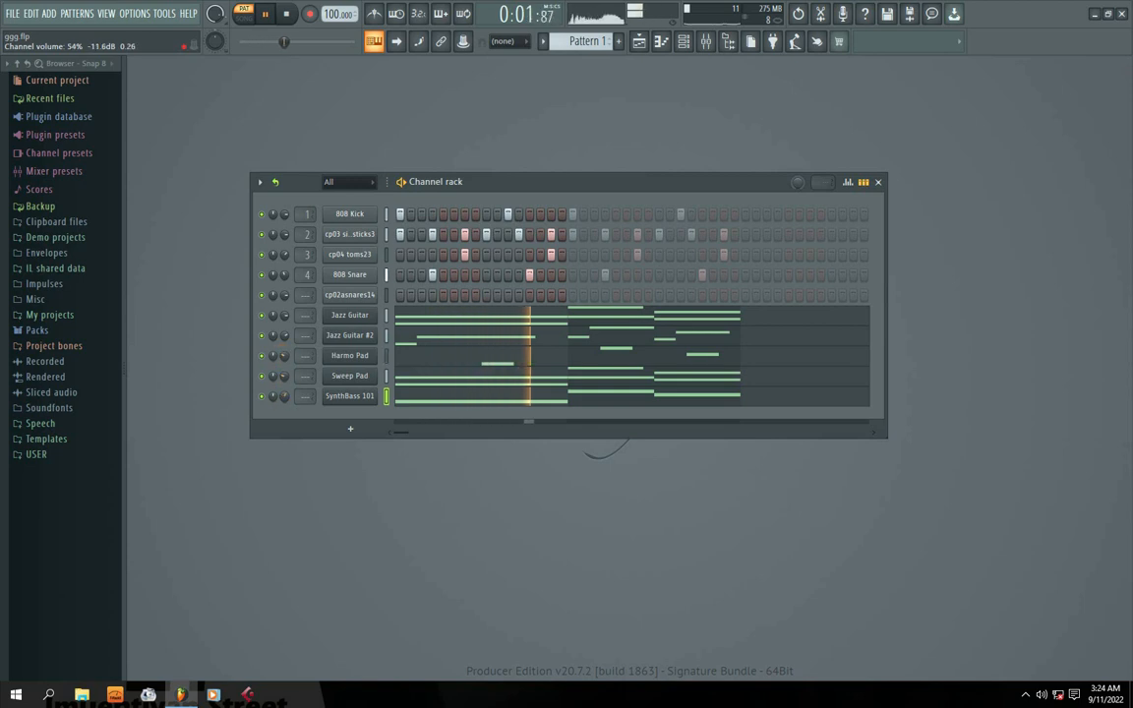
left_click_drag(462, 185, 536, 212)
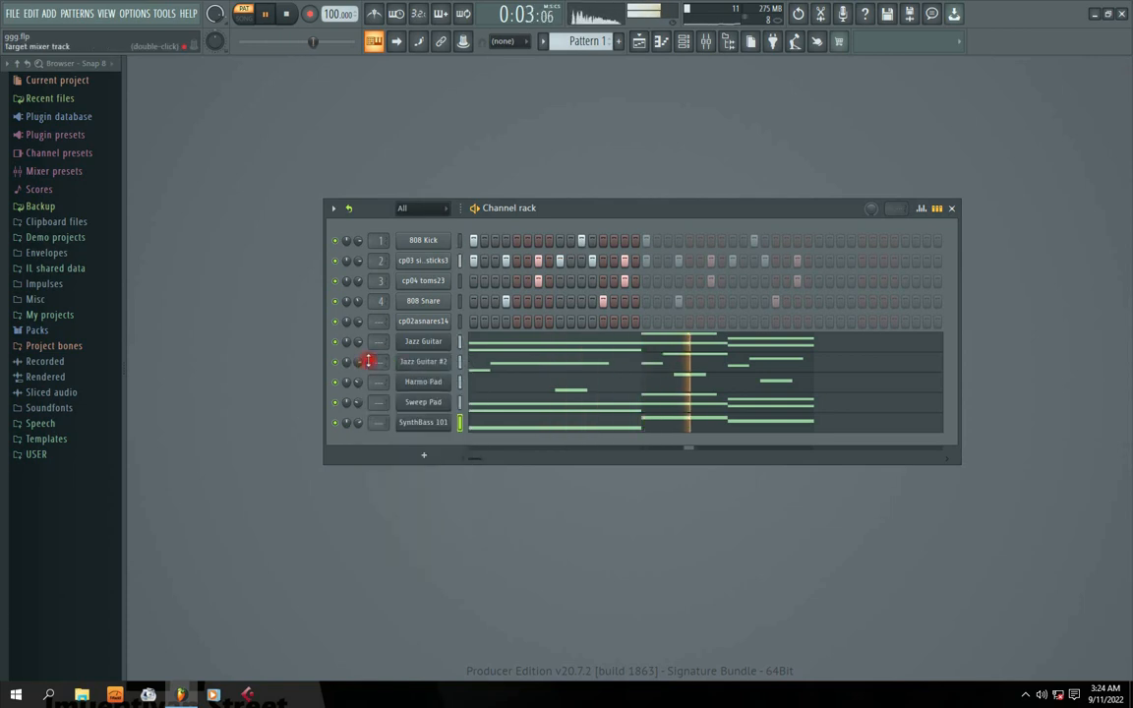
Replace the Jazz Guitar #2 preset with Kalimba after trying Jetplane, and close the instrument.
left_click(423, 362)
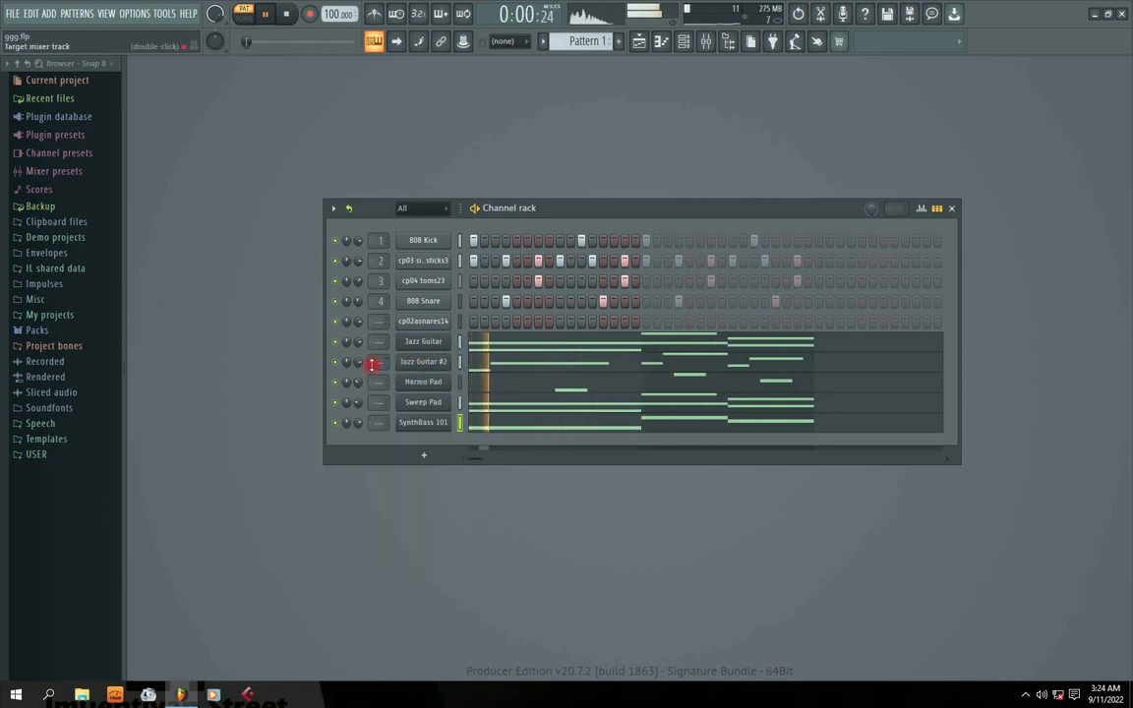
scroll(416, 406, "down", 4)
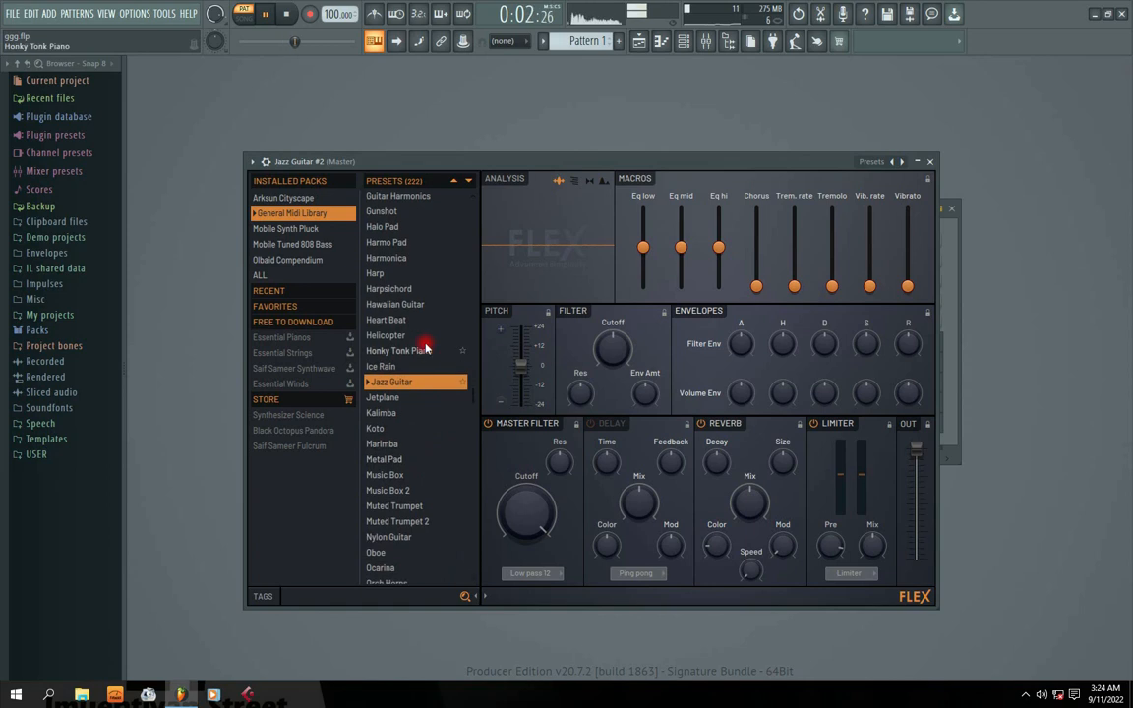
key("space")
left_click(391, 399)
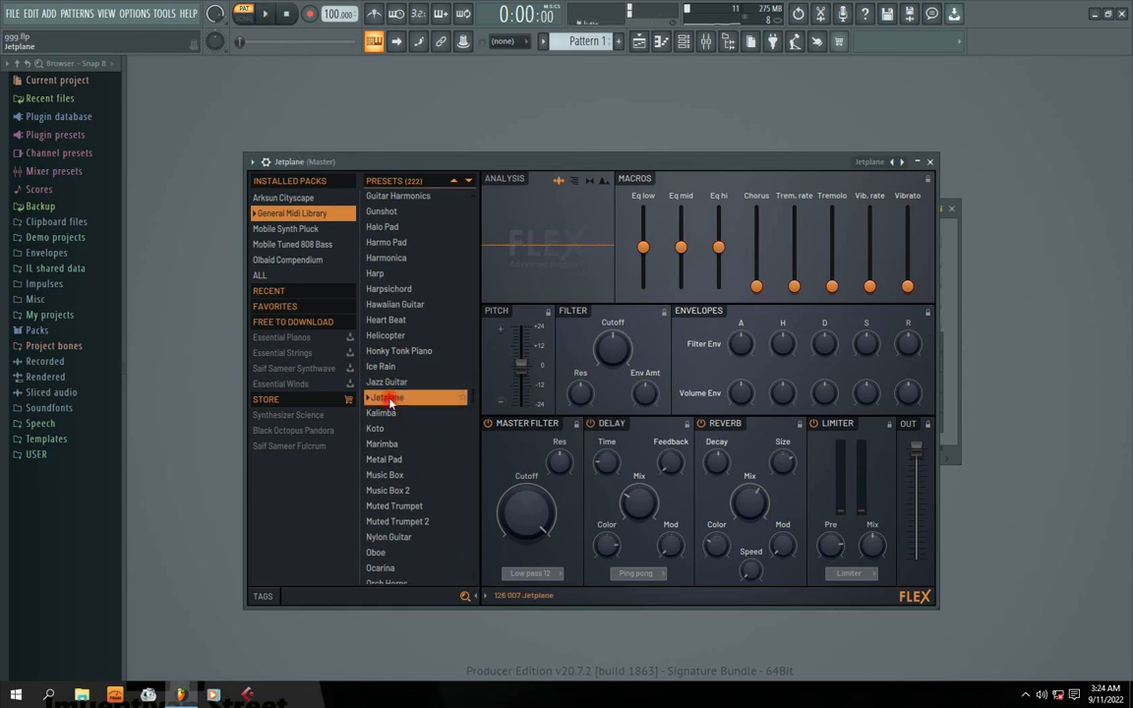
key("space")
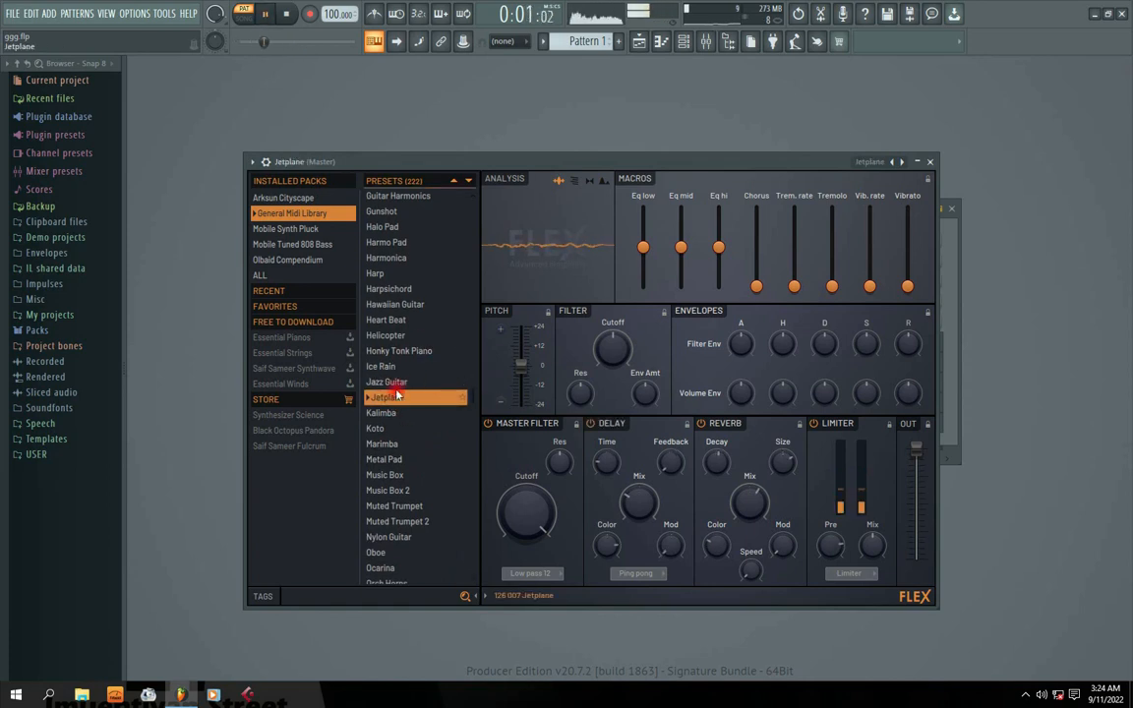
left_click(421, 410)
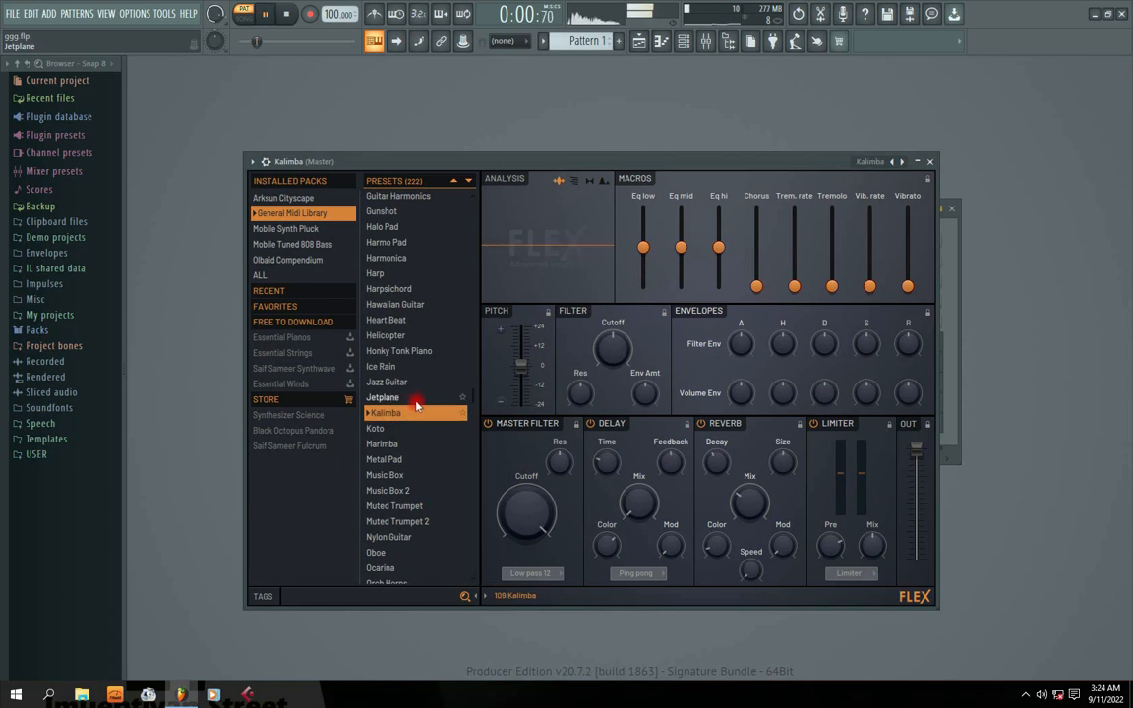
left_click(931, 163)
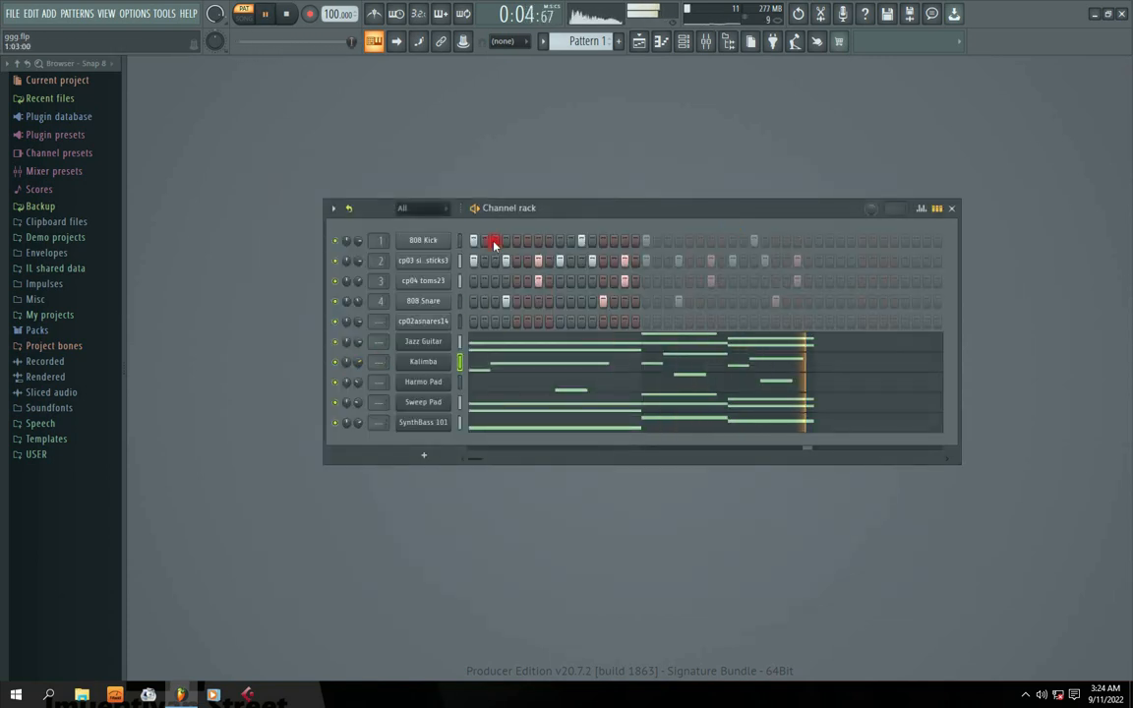
Listen to the pattern with the Kalimba sound, stop playback, and reposition the Channel rack.
left_click_drag(563, 210, 497, 225)
key("space")
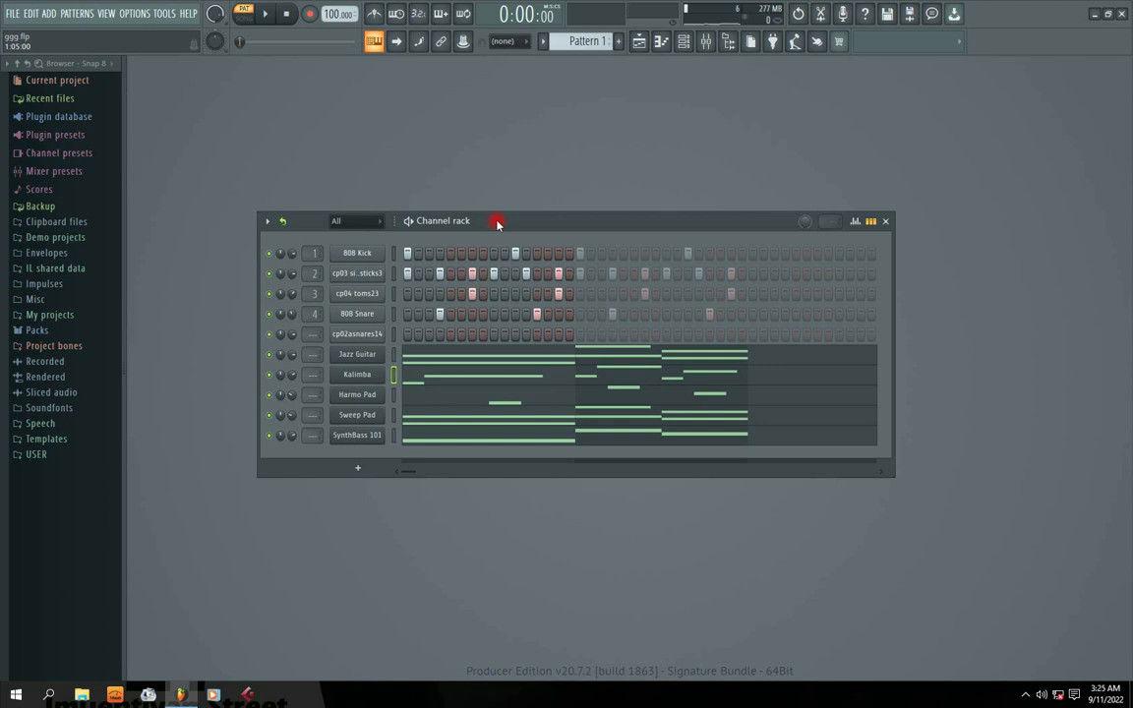
left_click_drag(482, 226, 510, 224)
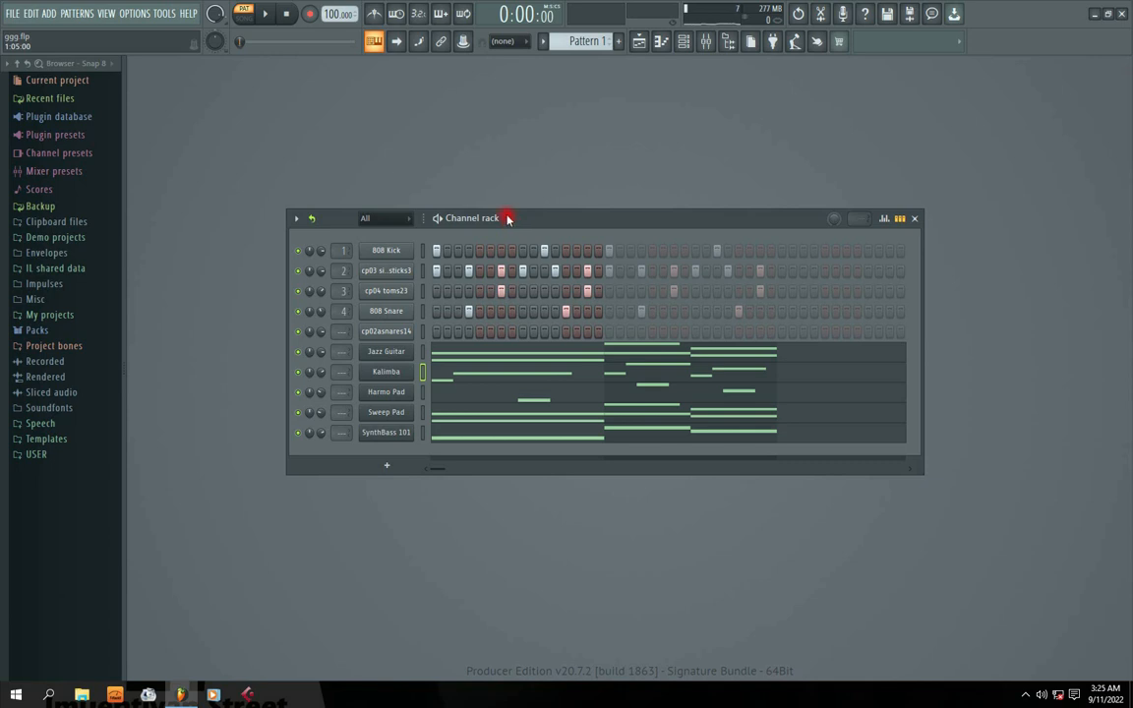
Solo the 808 Kick channel and listen to it, first alone and again with the cp03 sticks channel unmuted.
right_click(303, 252)
left_click(344, 260)
key("space")
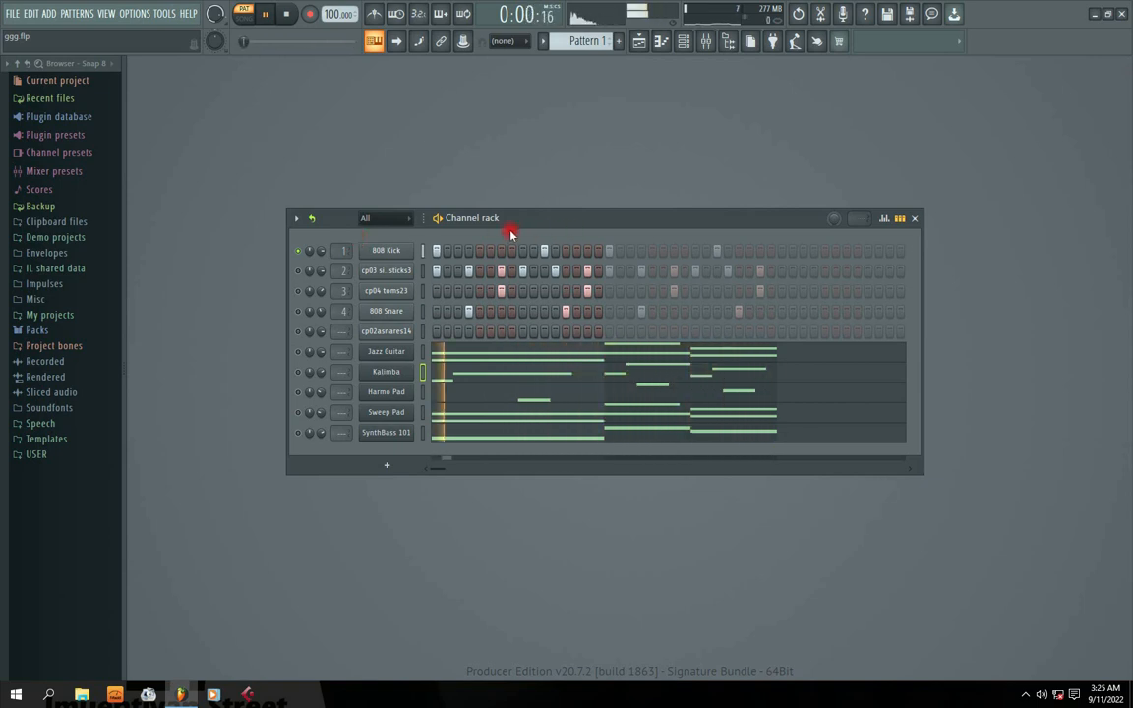
key("space")
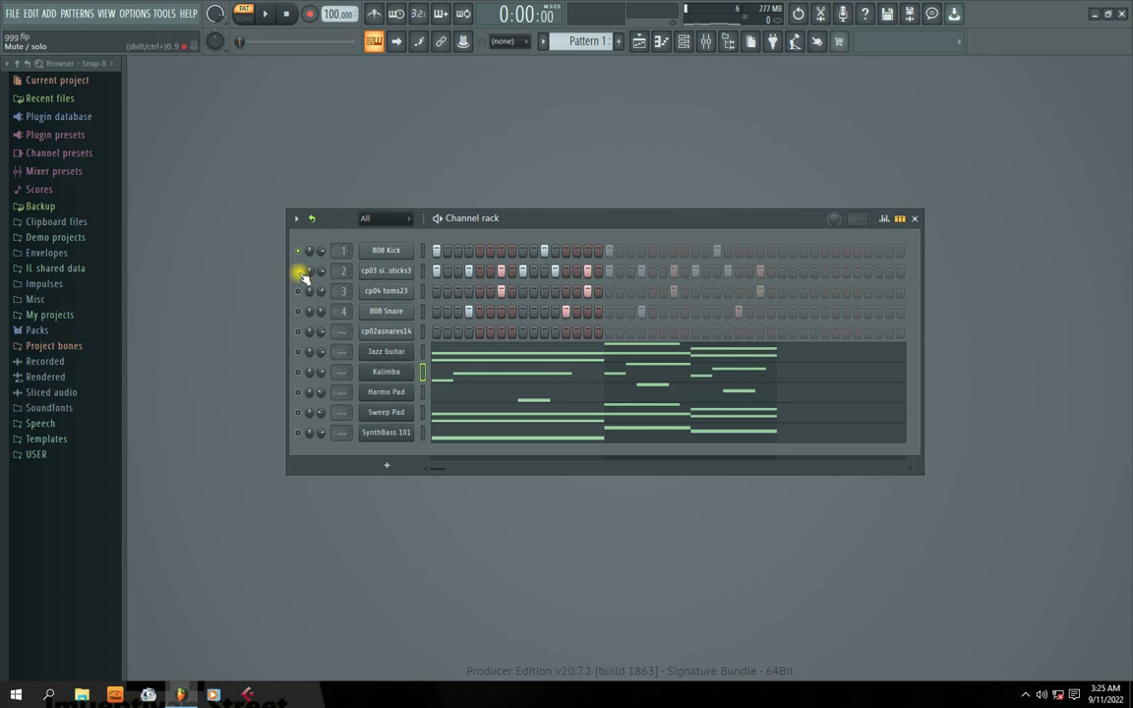
key("space")
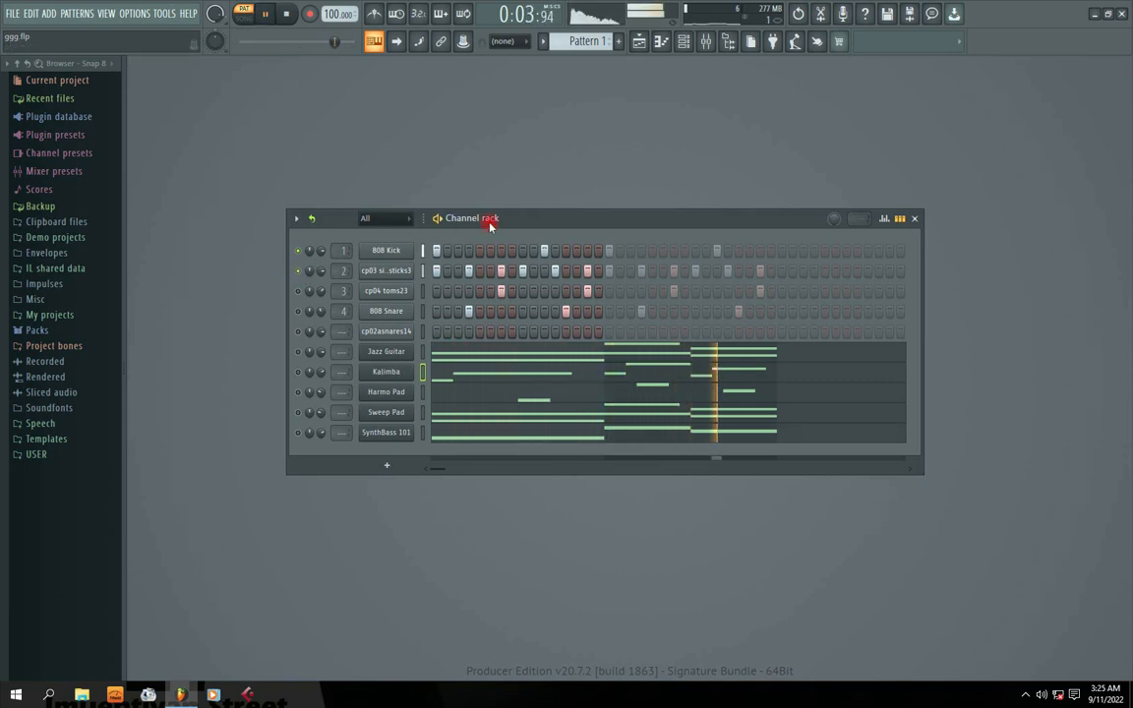
Unmute the cp04 toms23 channel and set its volume to about 66% while the pattern plays.
left_click_drag(491, 223, 465, 222)
key("space")
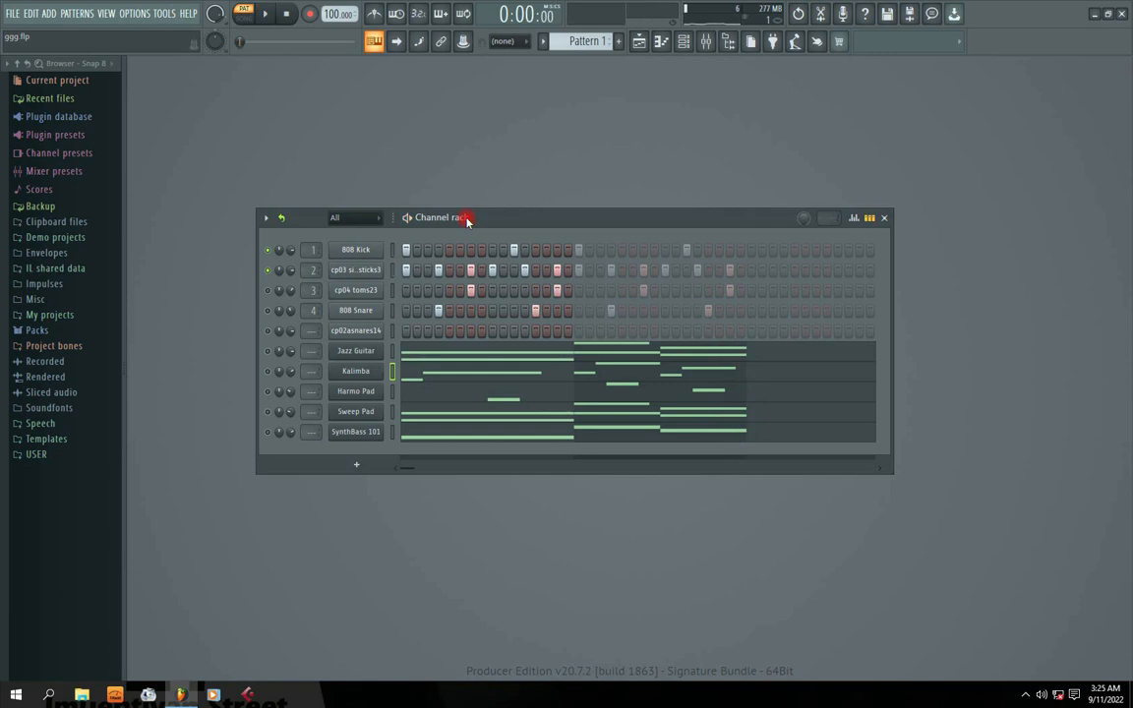
left_click(268, 291)
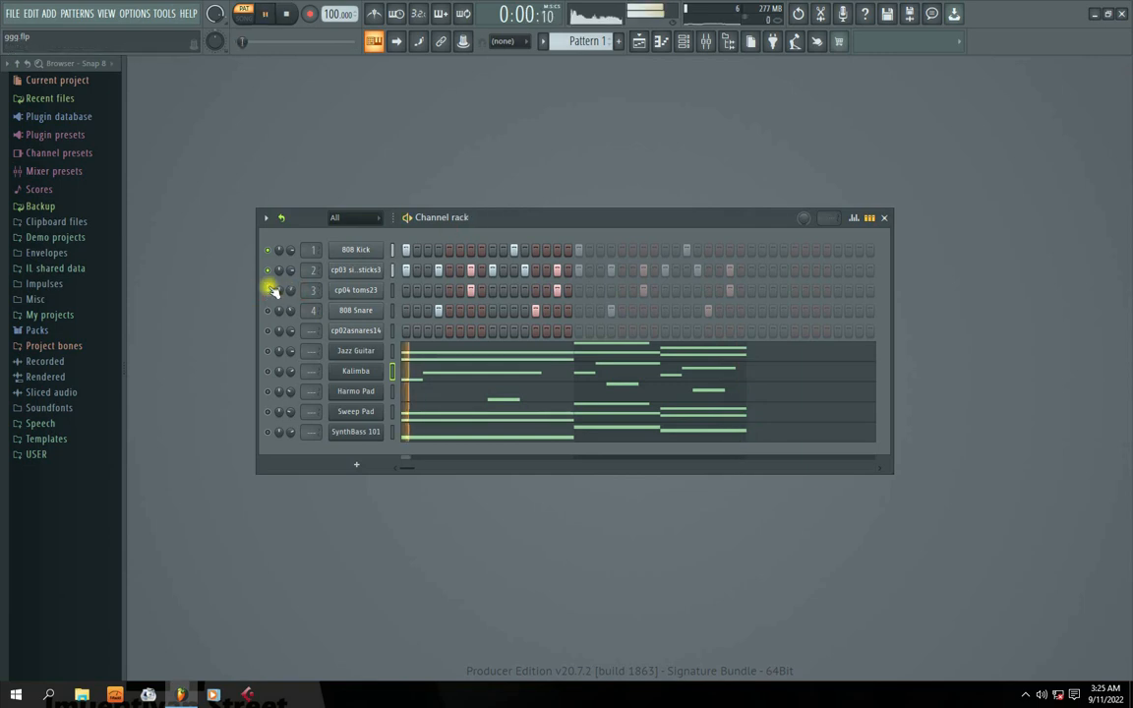
key("space")
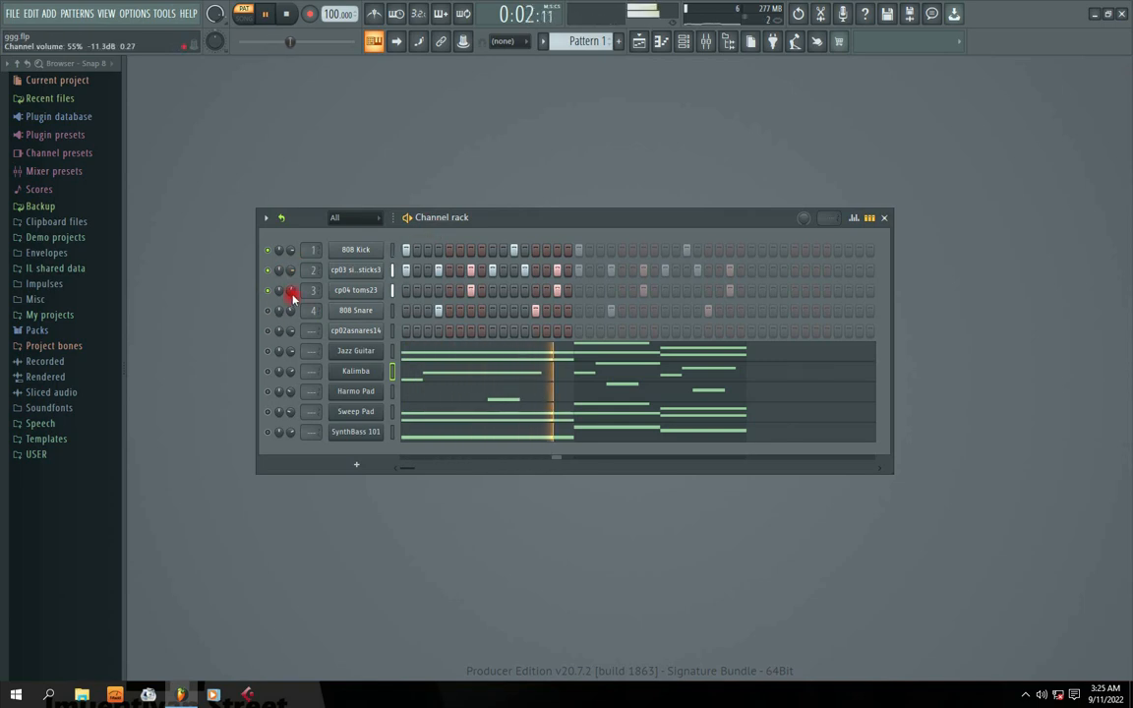
left_click_drag(292, 297, 293, 290)
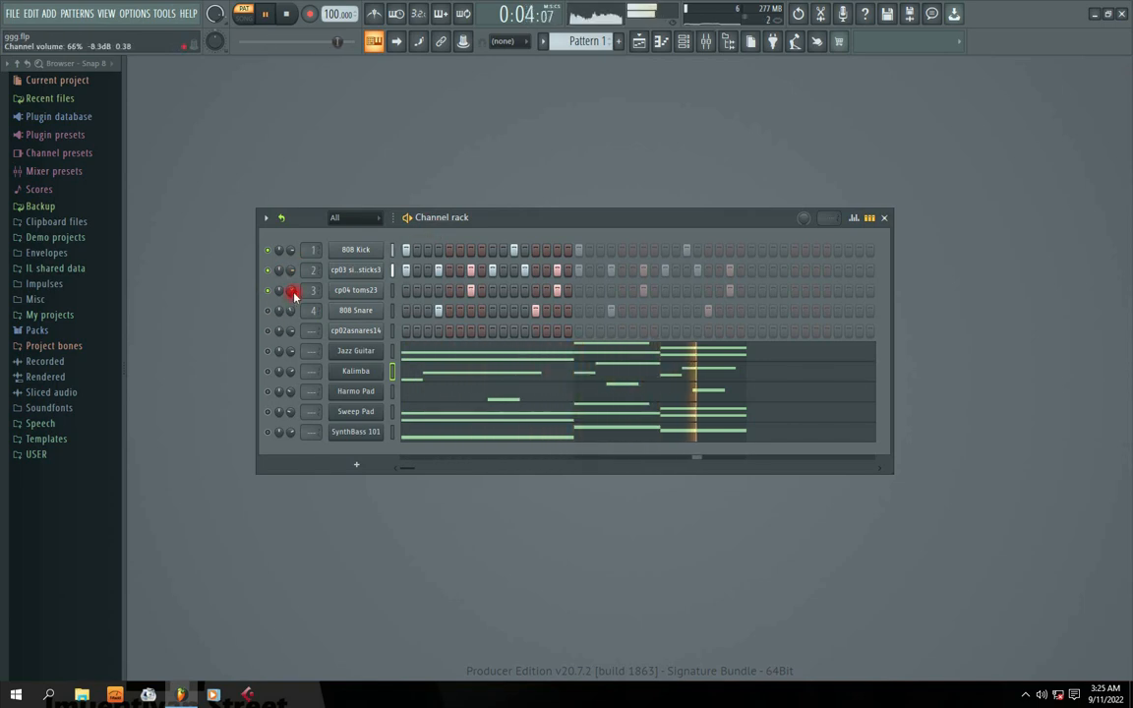
key("space")
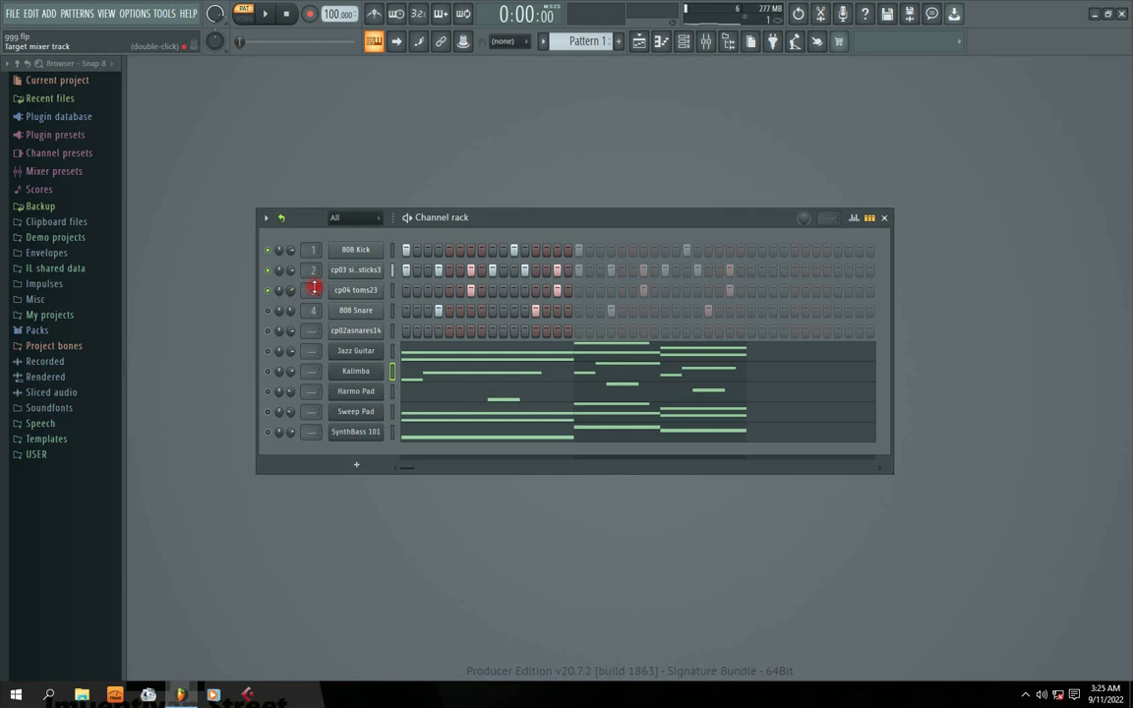
Unmute the 808 Snare channel and set its volume to about 45% during playback.
left_click(268, 312)
key("space")
mouse_move(291, 312)
left_mouse_down()
mouse_move(291, 329)
mouse_move(291, 314)
left_mouse_up()
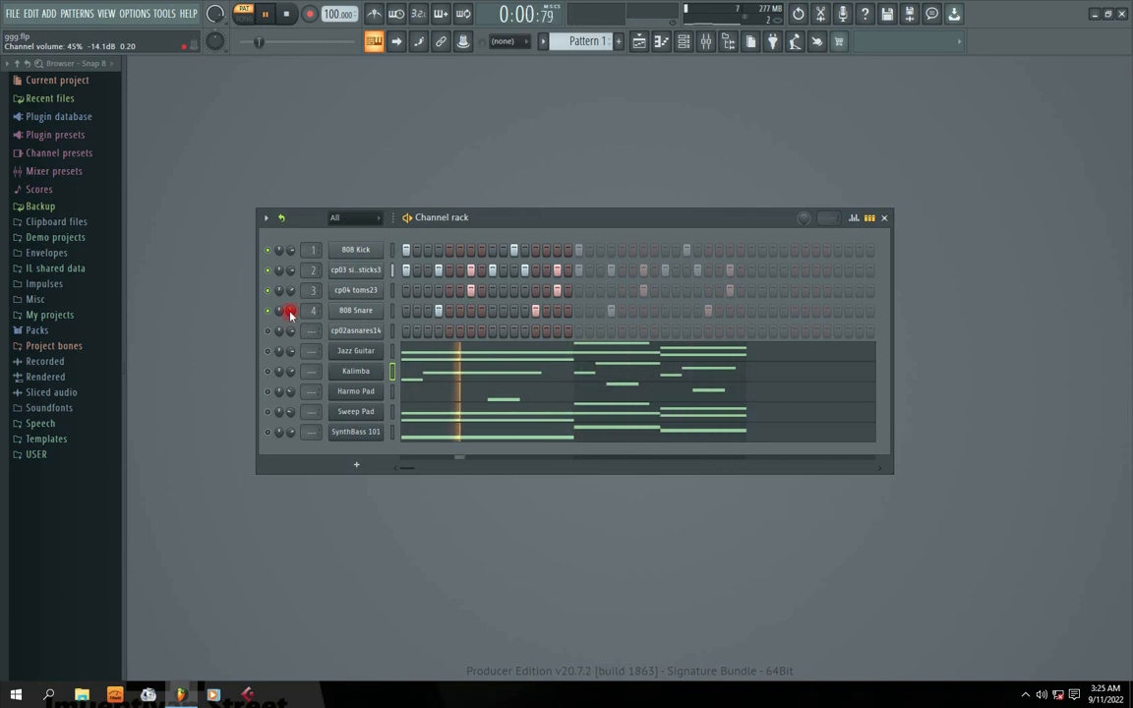
Stop playback and move the cp02asnares14 channel below SynthBass 101 at the end of the channel list.
left_click(388, 333)
key("space")
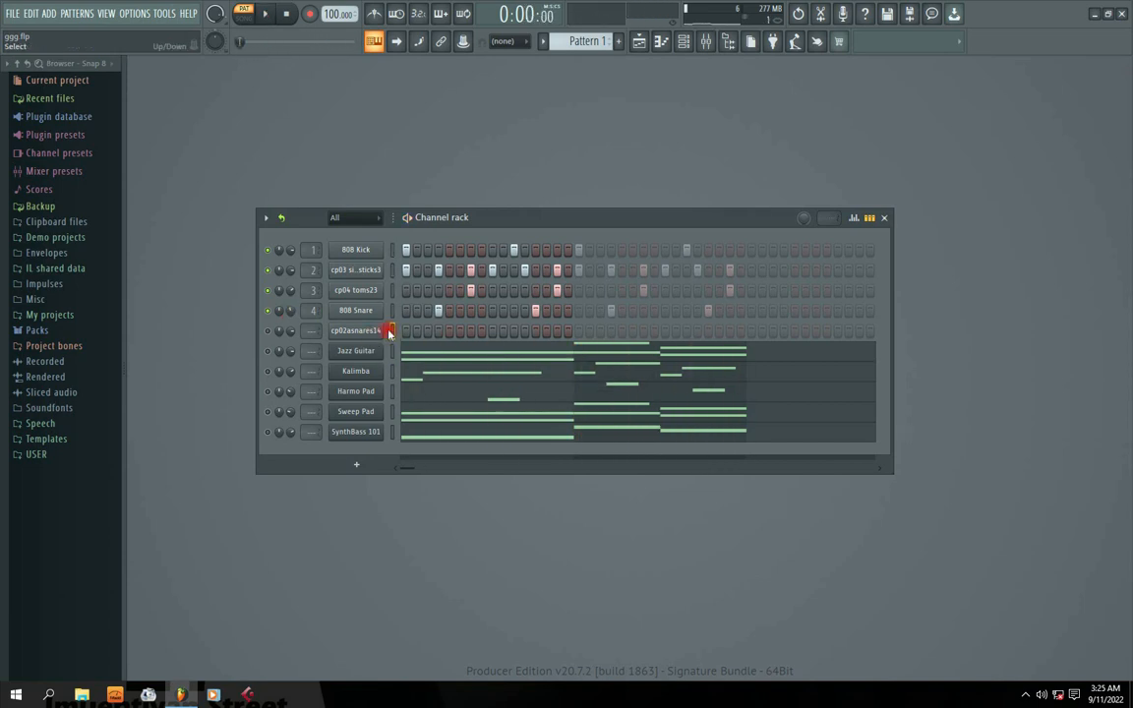
key("alt+Down")
key("alt+Down")
key("alt+Down")
key("alt+Down")
key("alt+Down")
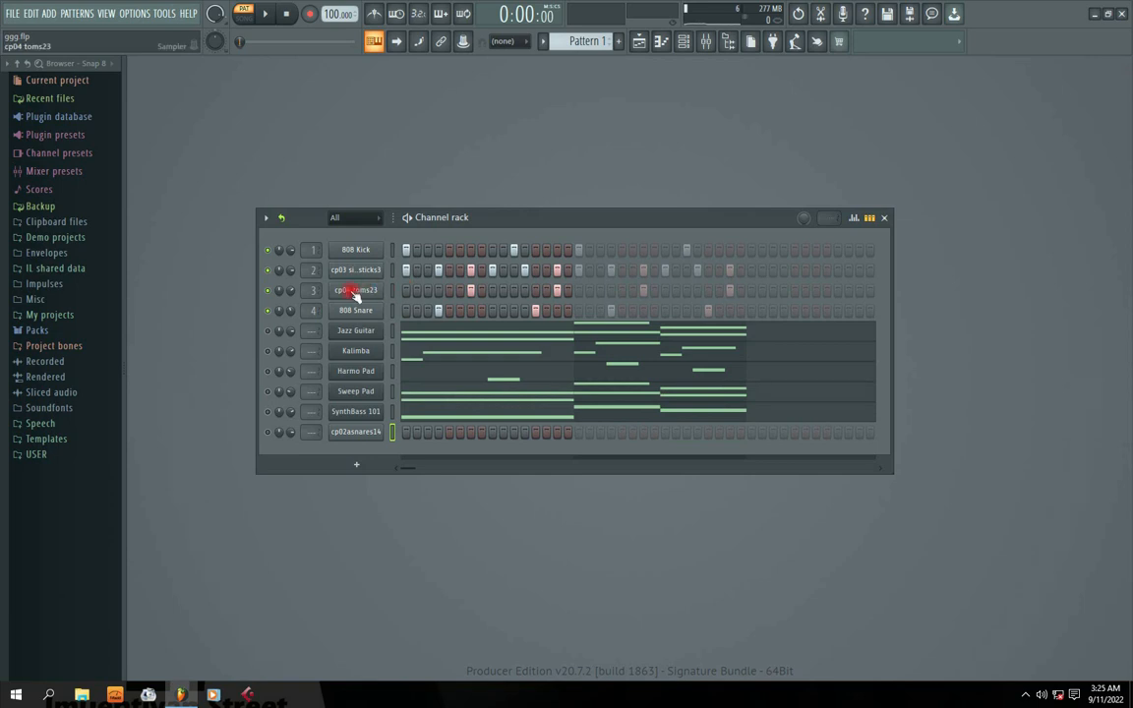
Unmute the Jazz Guitar and Kalimba channels in turn and balance their volumes during playback, with Jazz Guitar at about 78%.
left_click_drag(477, 226, 497, 249)
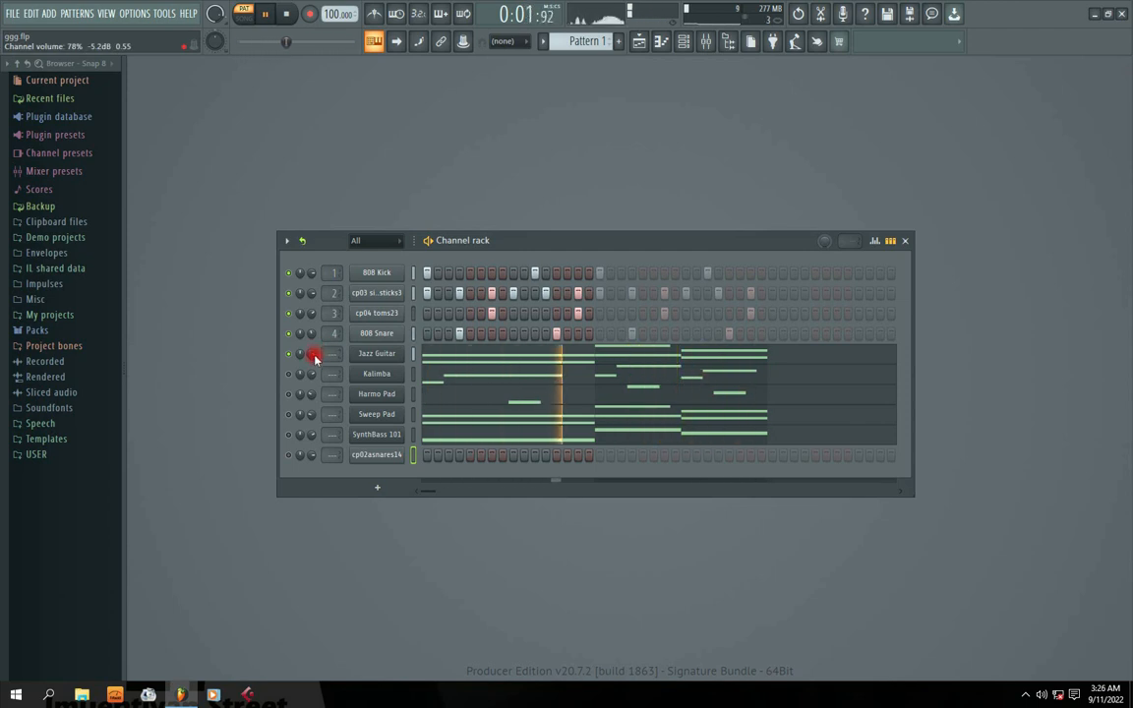
key("space")
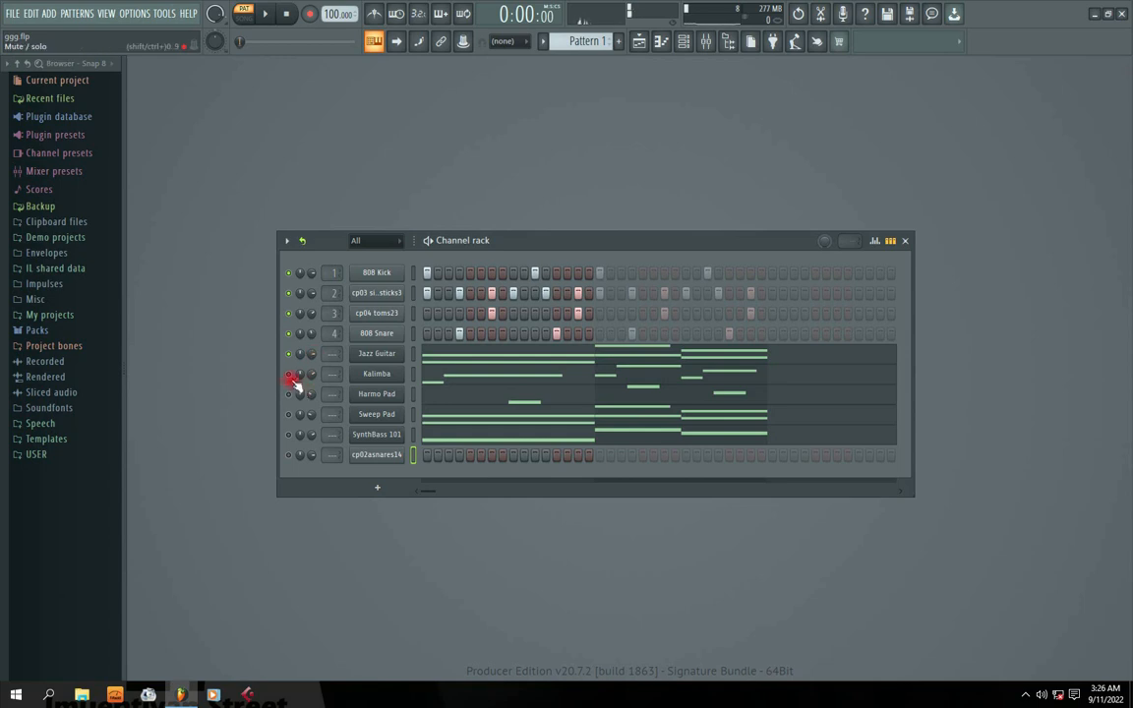
key("space")
left_click_drag(314, 376, 314, 356)
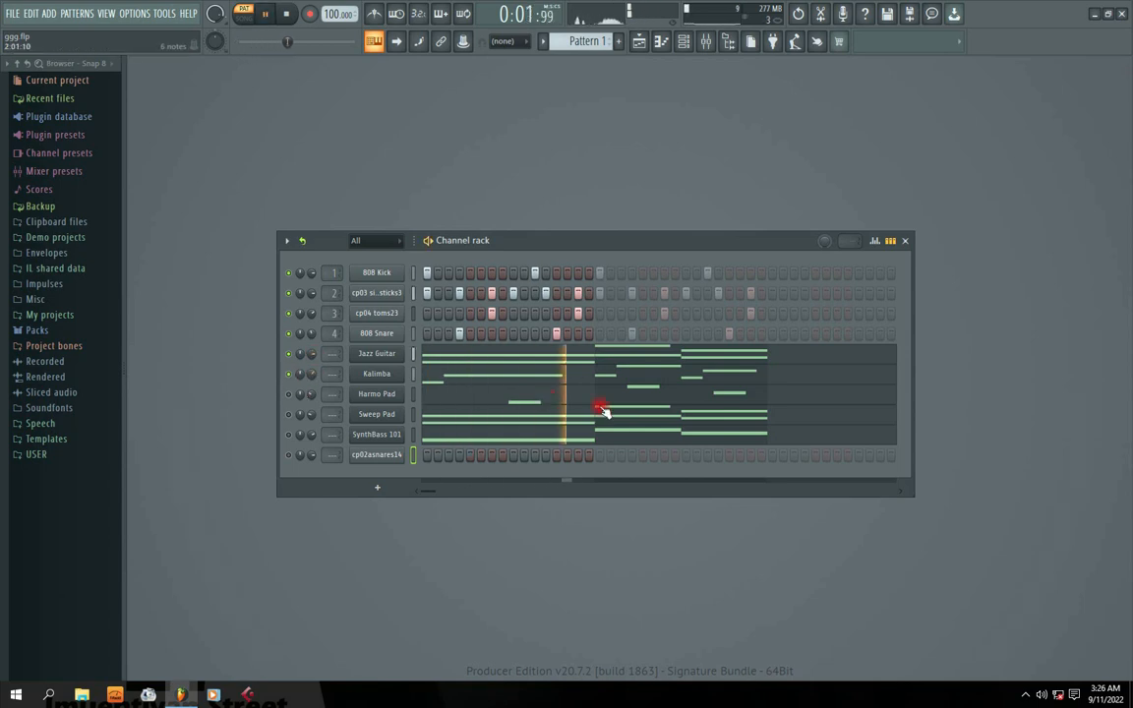
Try lower pitches for the first two bar-2 notes of the Kalimba melody, ending on F5 and G#5, while listening.
left_click(499, 381)
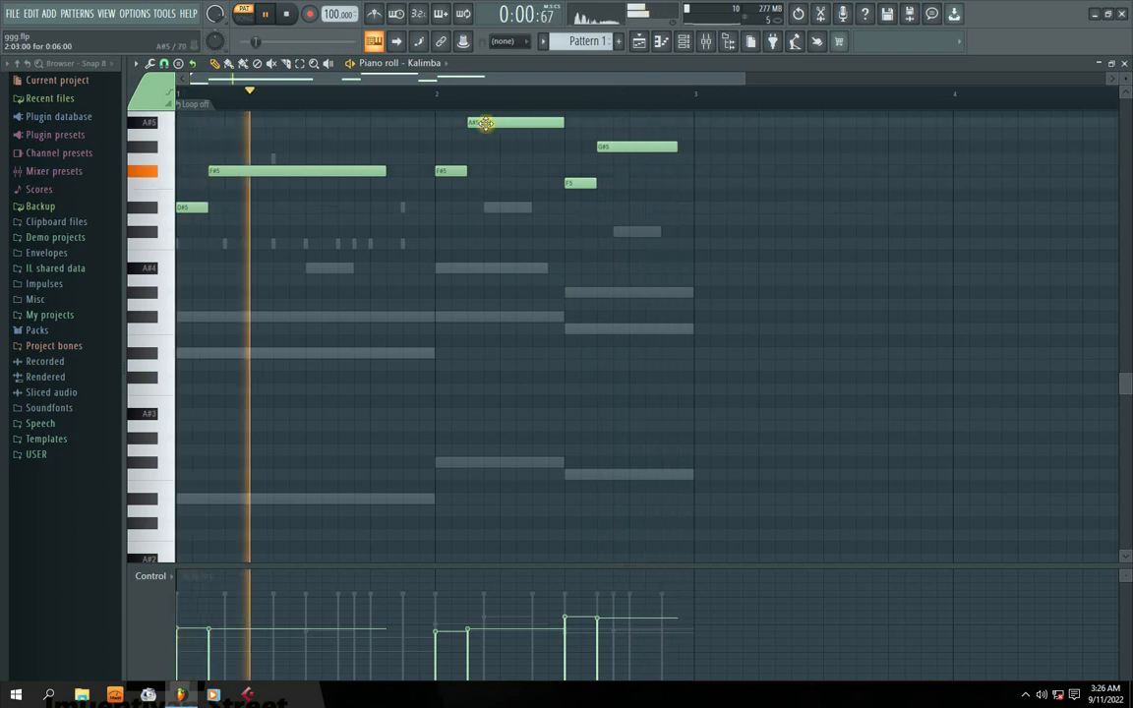
left_click_drag(482, 122, 486, 161)
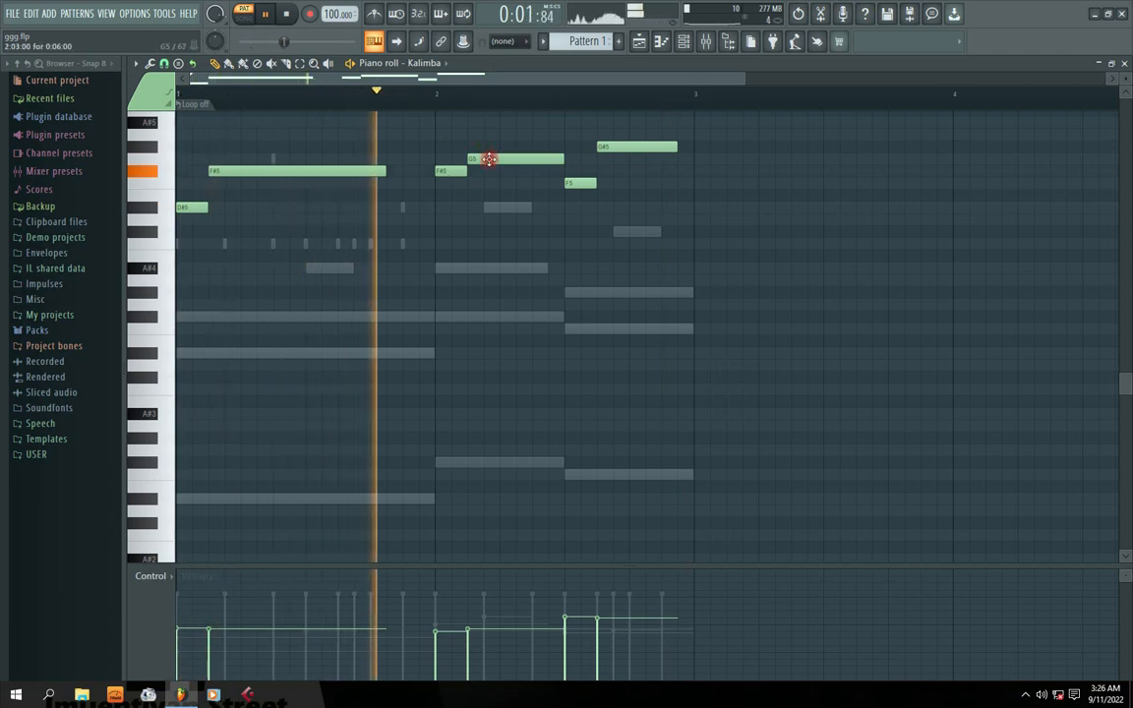
left_click_drag(484, 159, 486, 131)
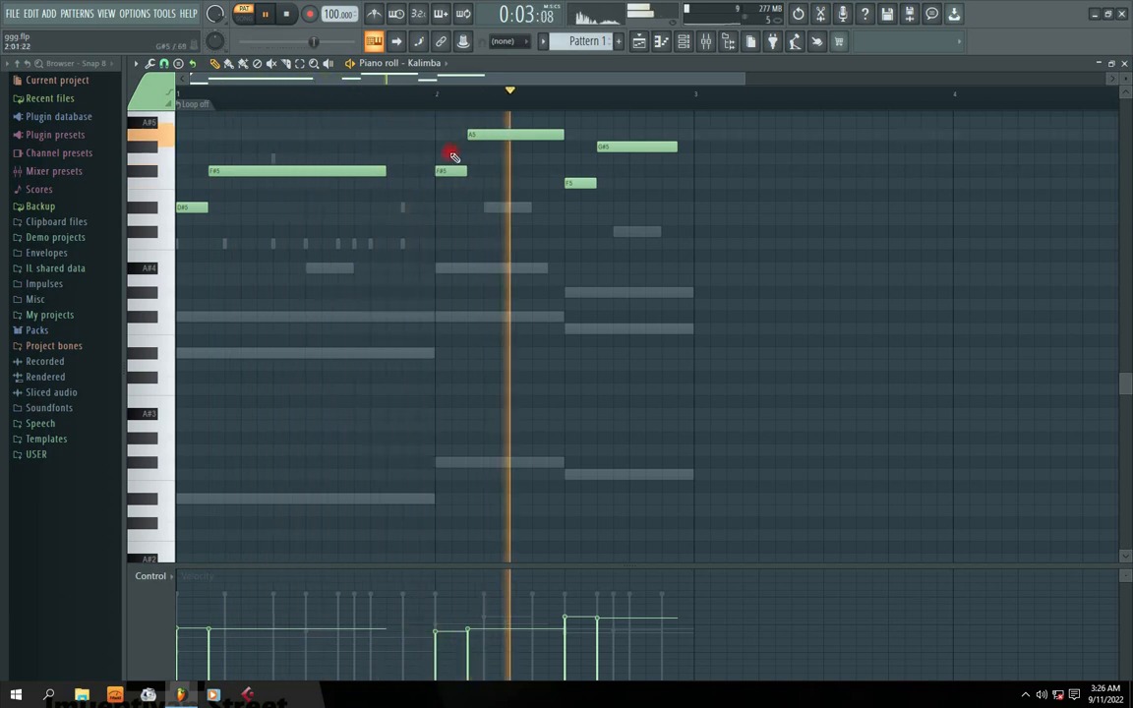
key("space")
mouse_move(446, 174)
left_mouse_down()
mouse_move(445, 196)
mouse_move(444, 183)
left_mouse_up()
left_click_drag(478, 142, 475, 156)
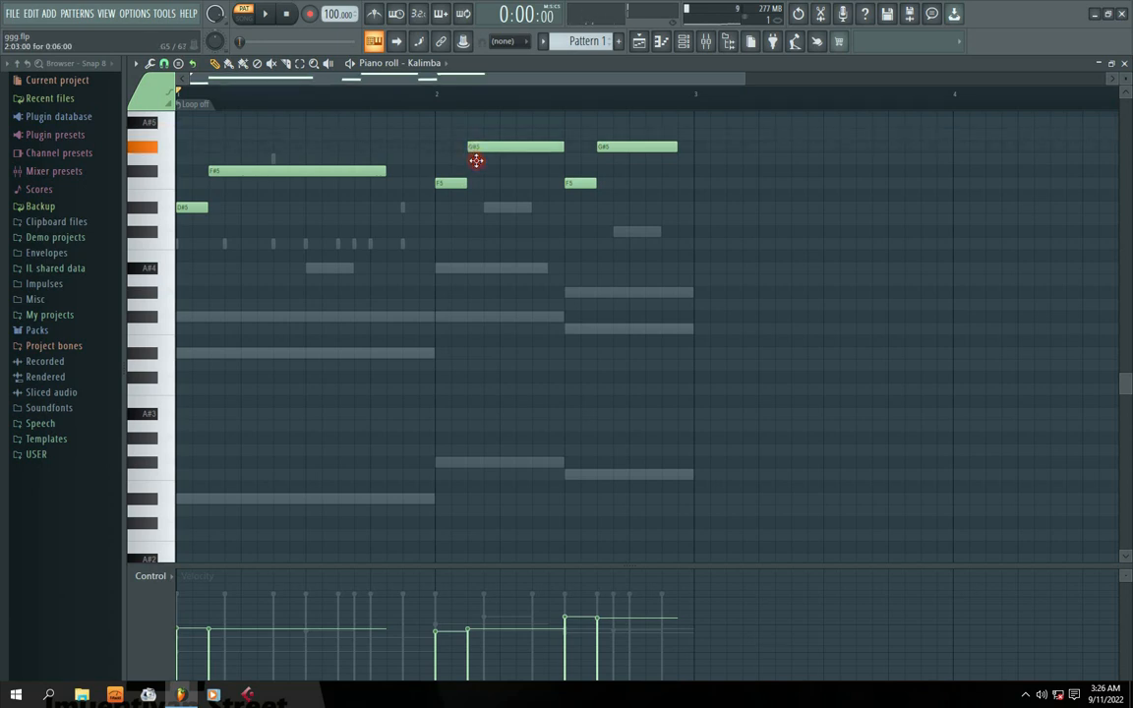
key("space")
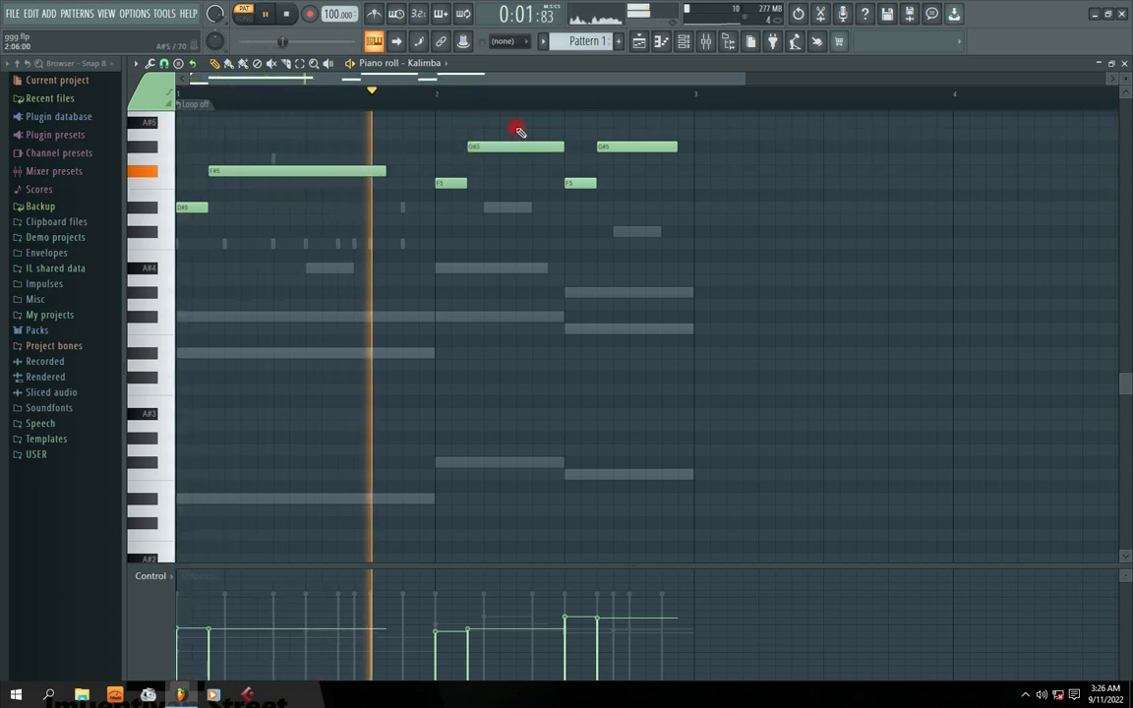
key("space")
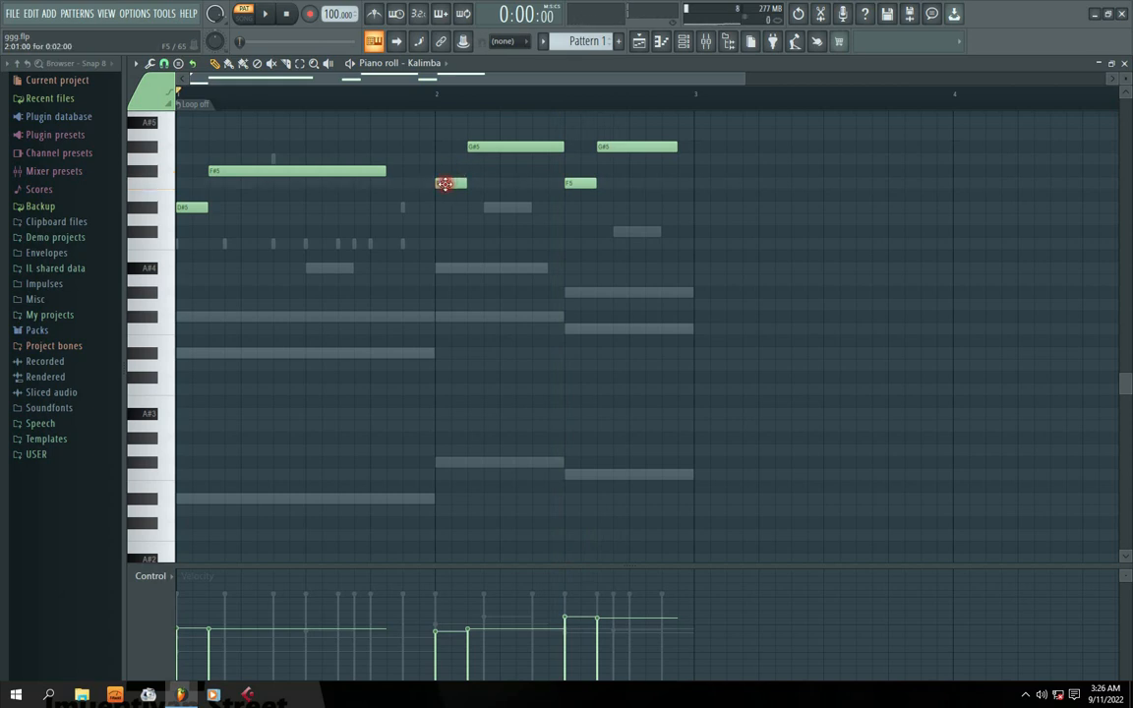
Return the first two bar-2 Kalimba notes to F#5 and A#5, listen, and close the piano roll.
left_click_drag(477, 134, 476, 109)
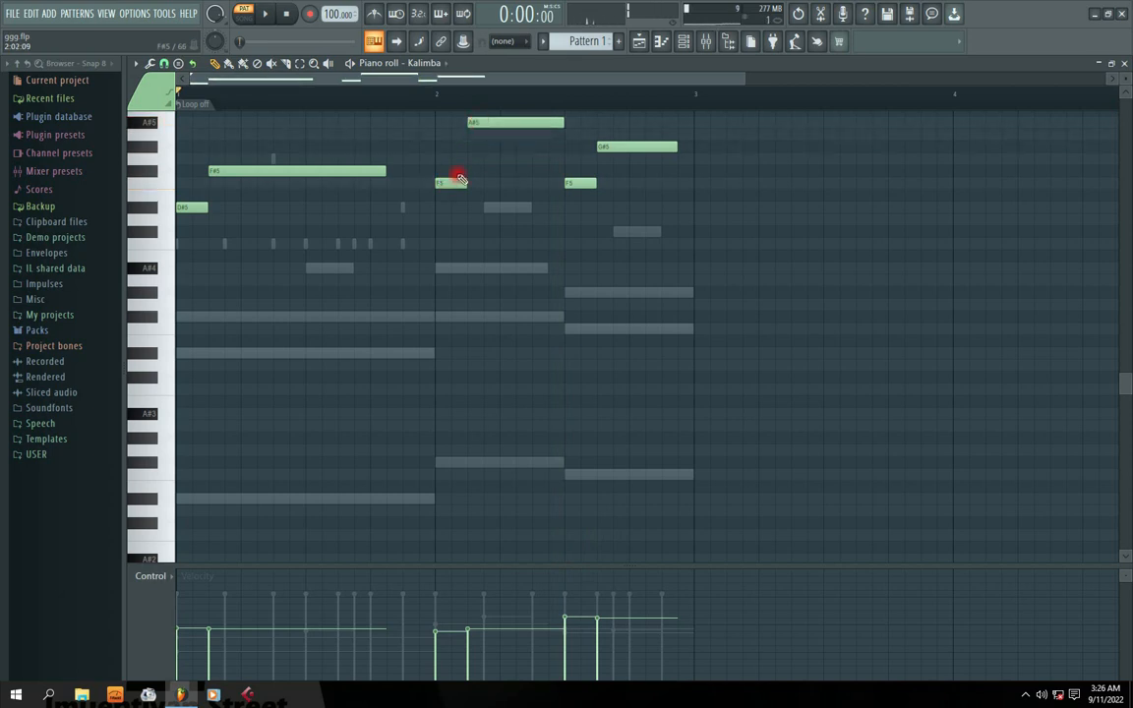
key("space")
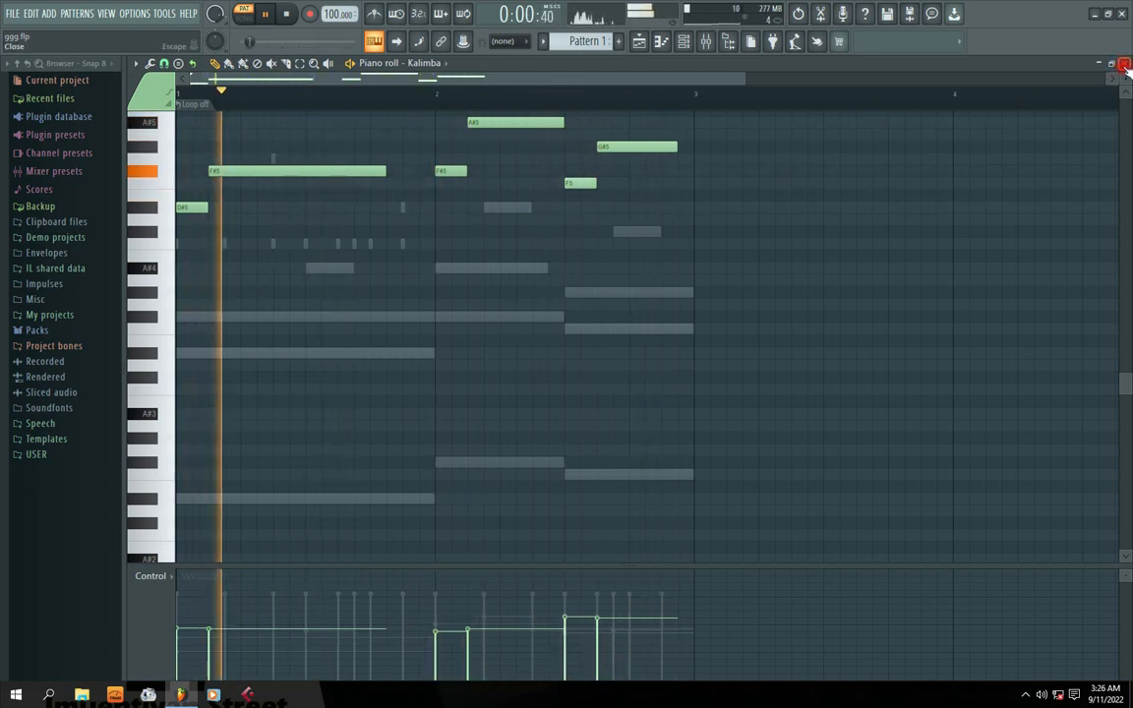
key("space")
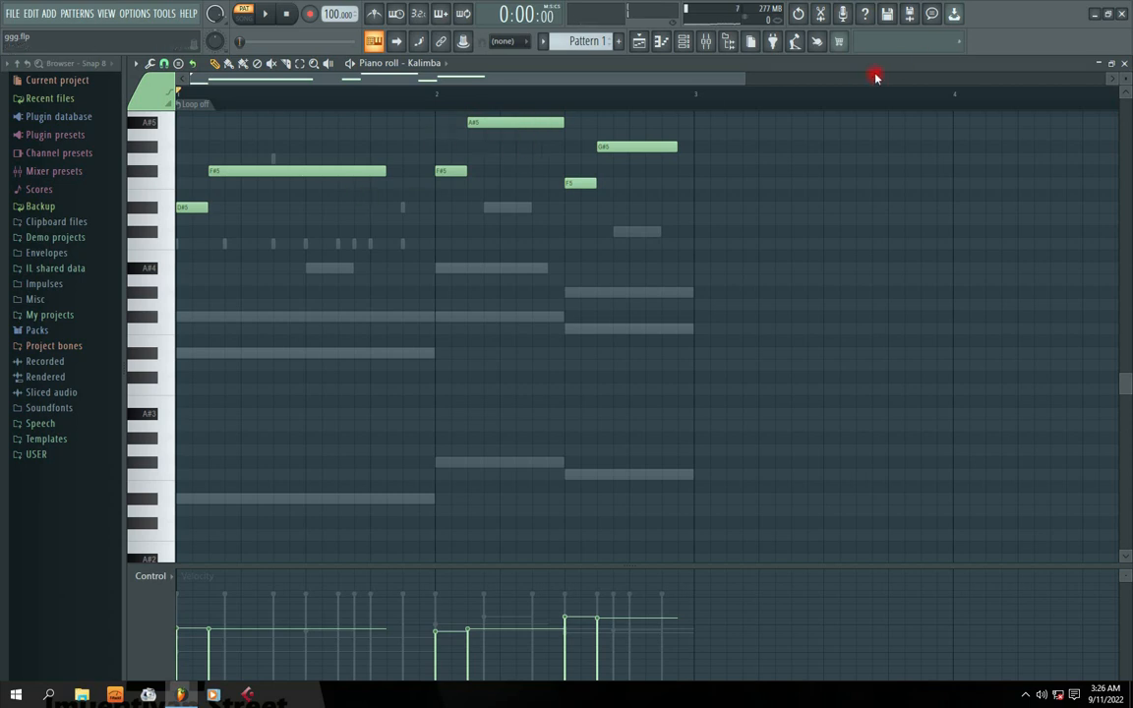
left_click(1124, 63)
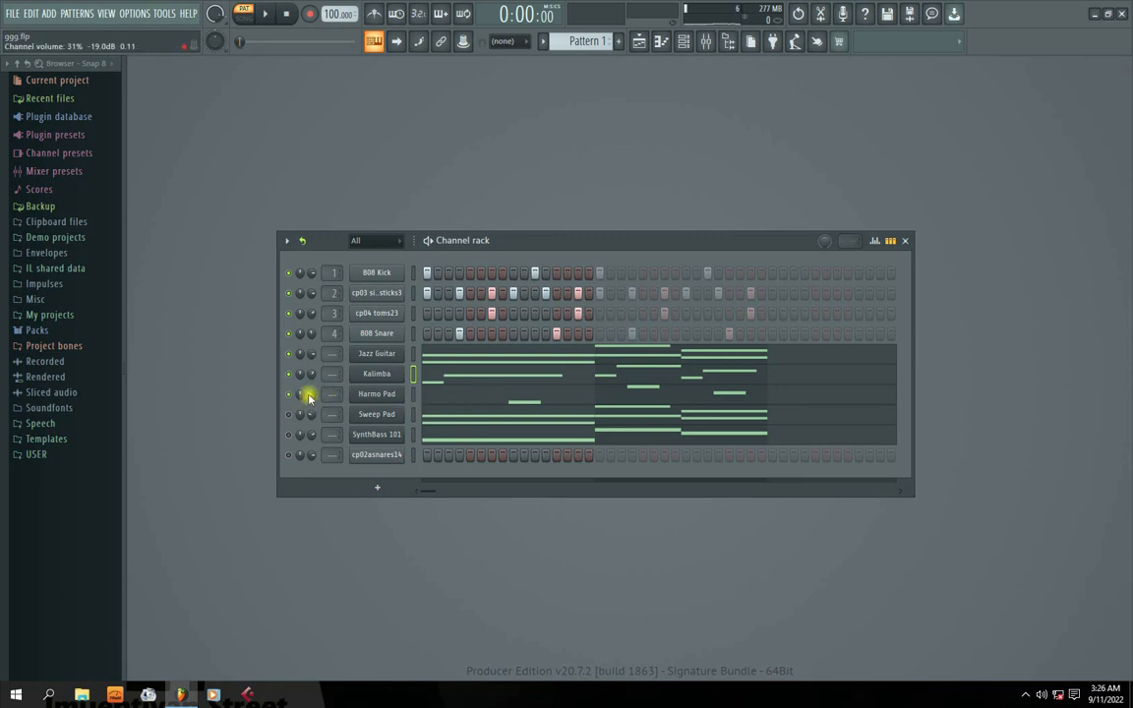
Unmute the Harmo Pad channel and lower its volume to about 25% while listening to the pattern.
key("space")
left_click_drag(313, 392, 312, 439)
key("space")
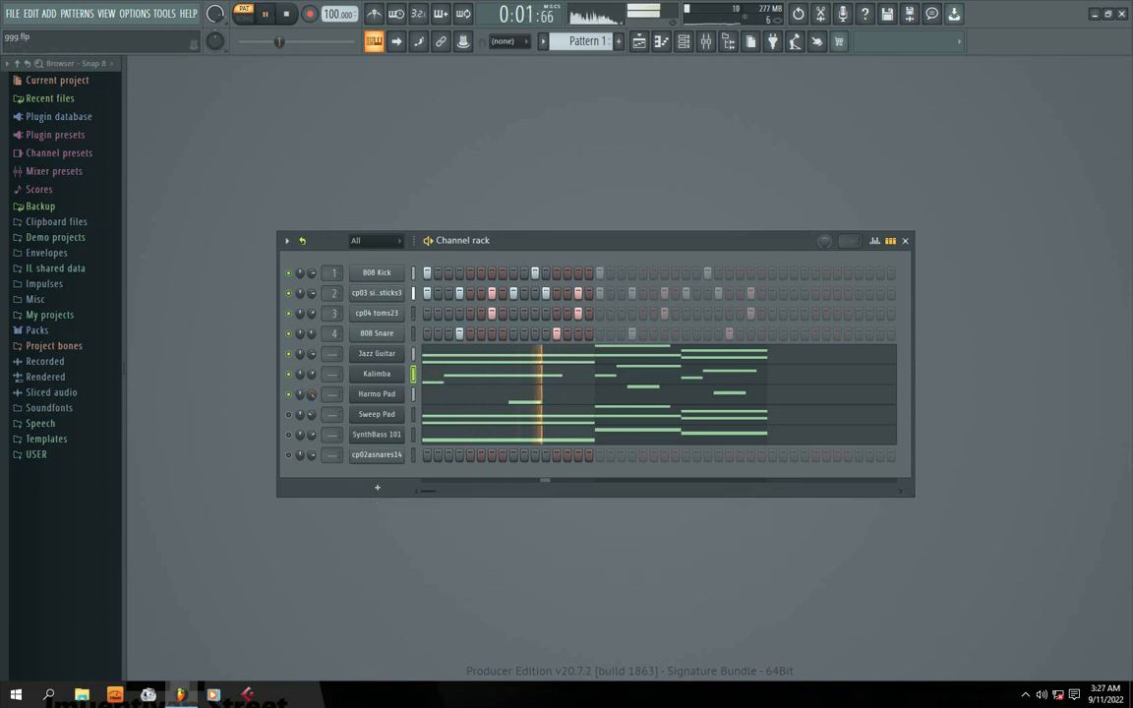
key("space")
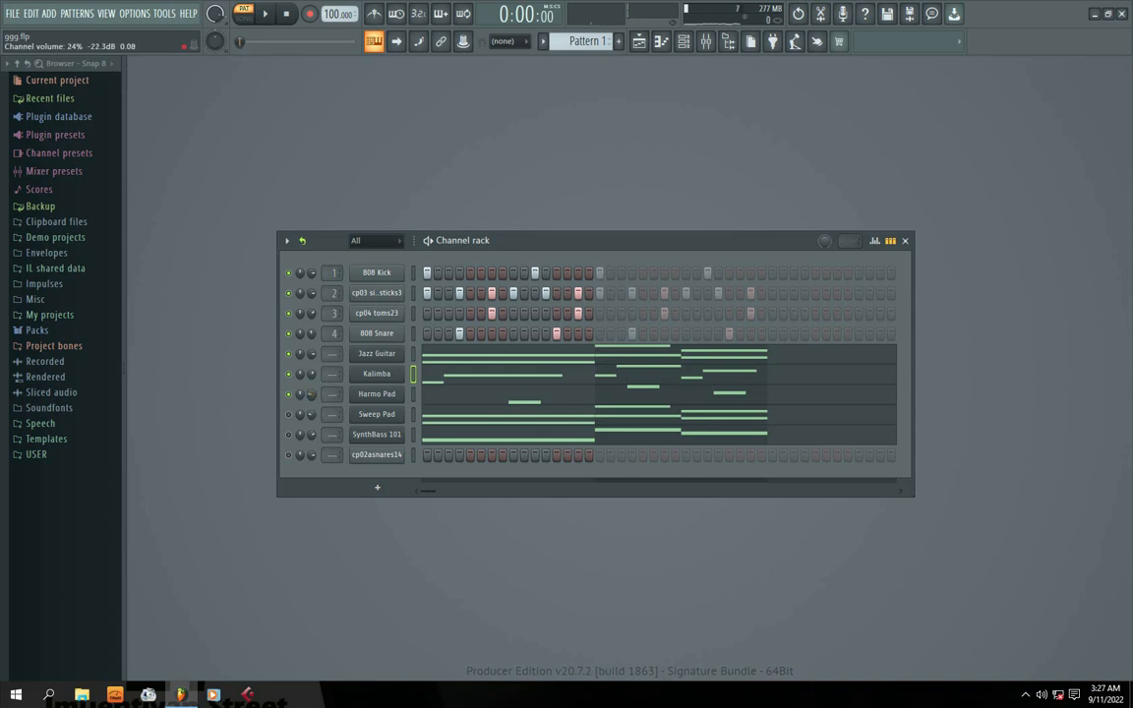
left_click_drag(312, 393, 312, 390)
key("space")
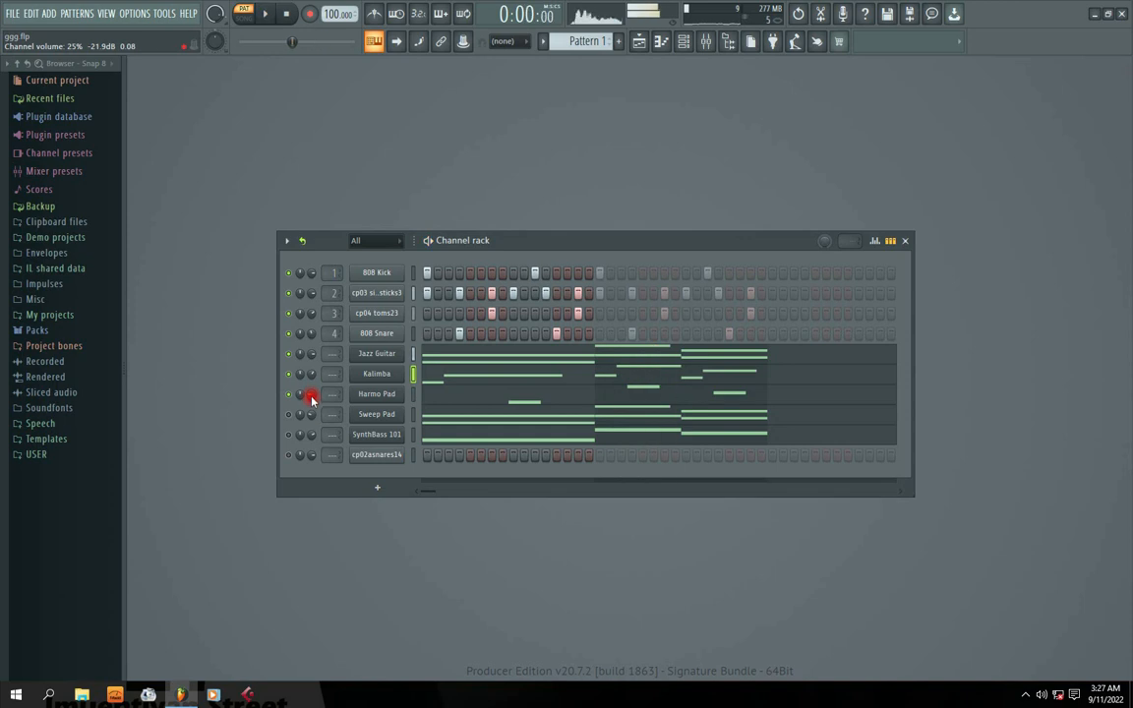
Check the Sweep Pad notes in the piano roll, then unmute the channel and listen to it with the pattern.
left_click(475, 423)
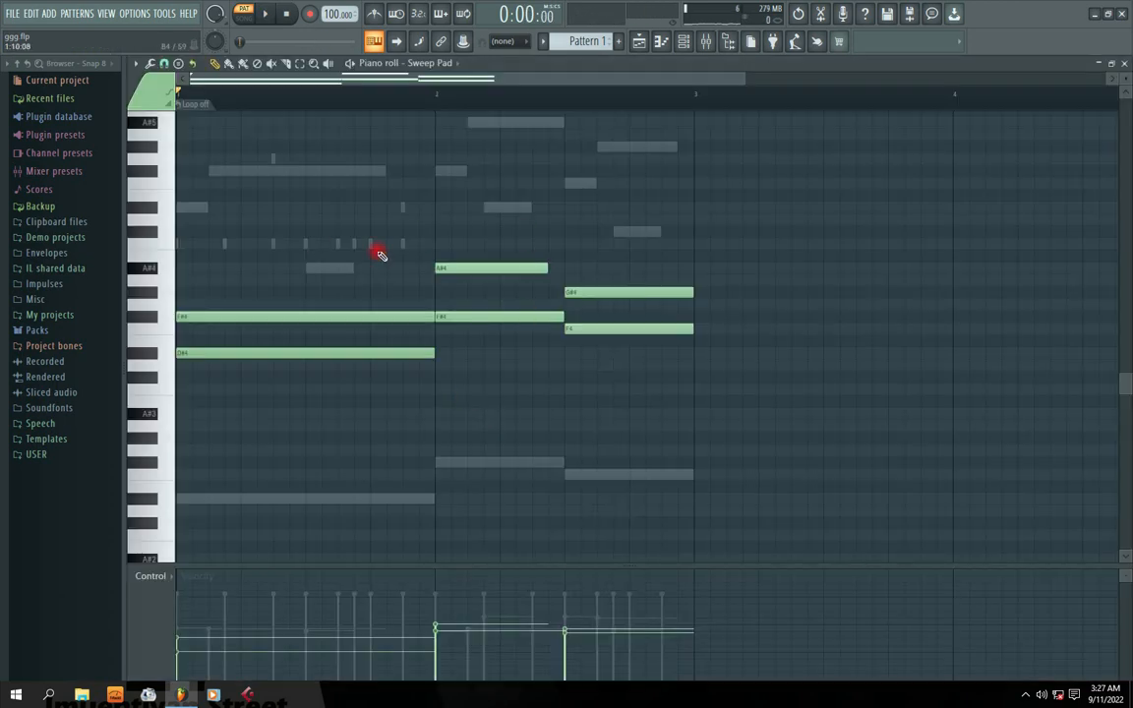
left_click(1126, 65)
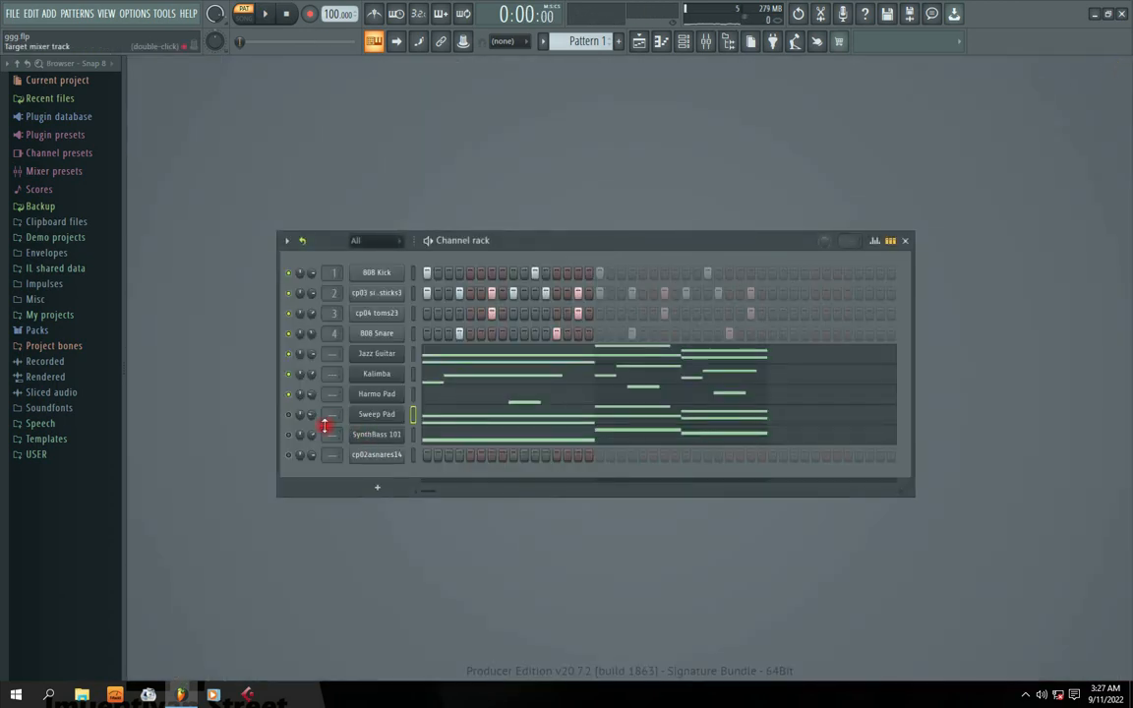
key("space")
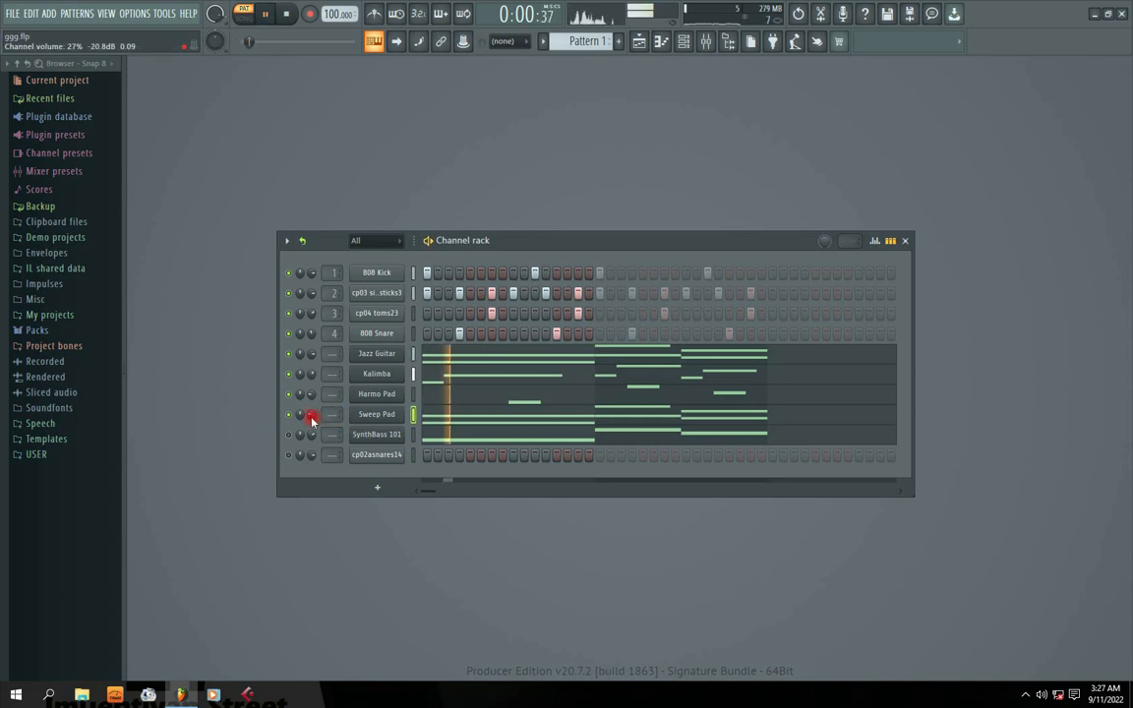
key("space")
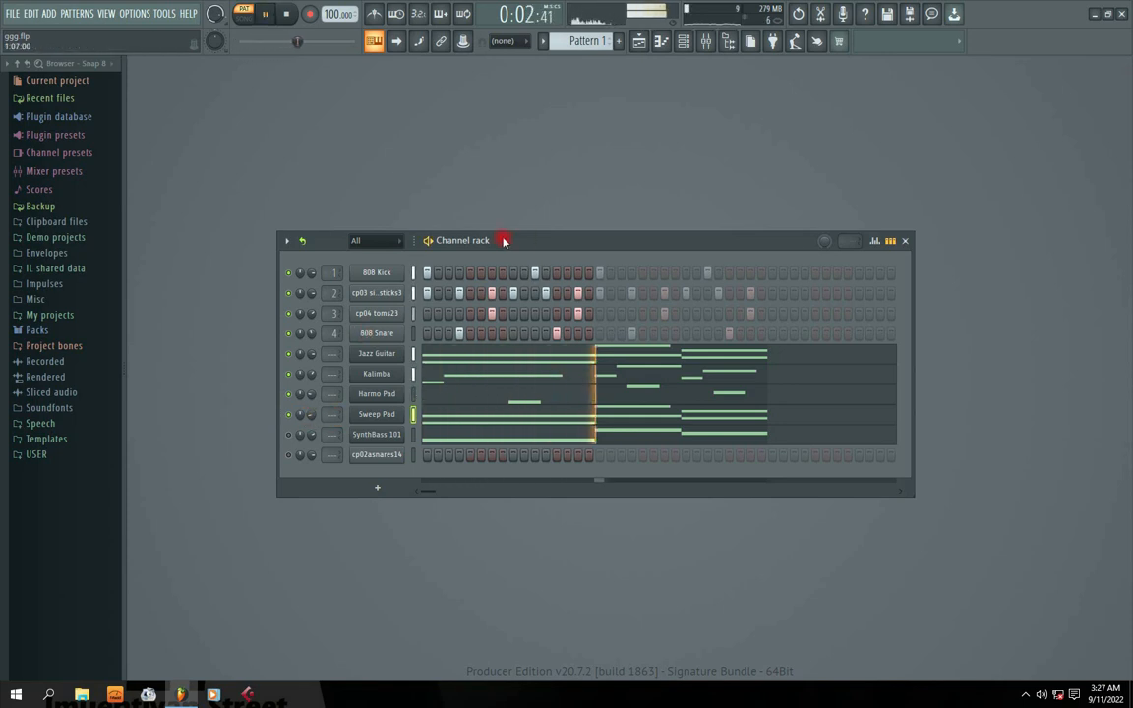
left_click_drag(503, 238, 498, 232)
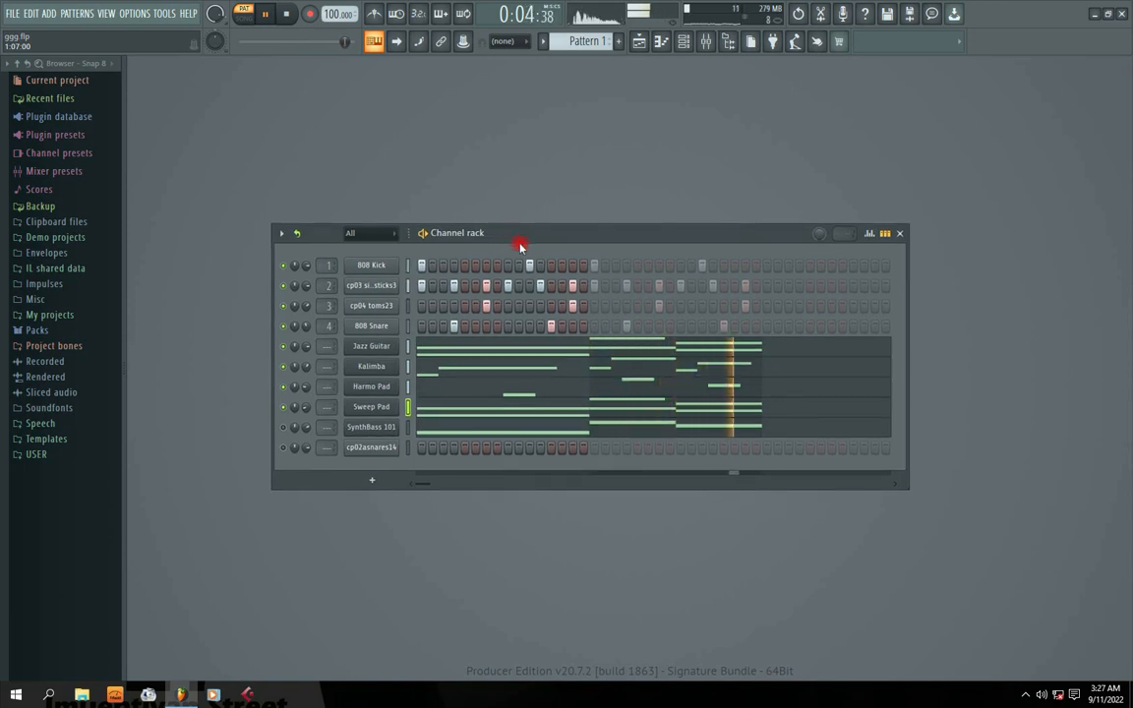
key("space")
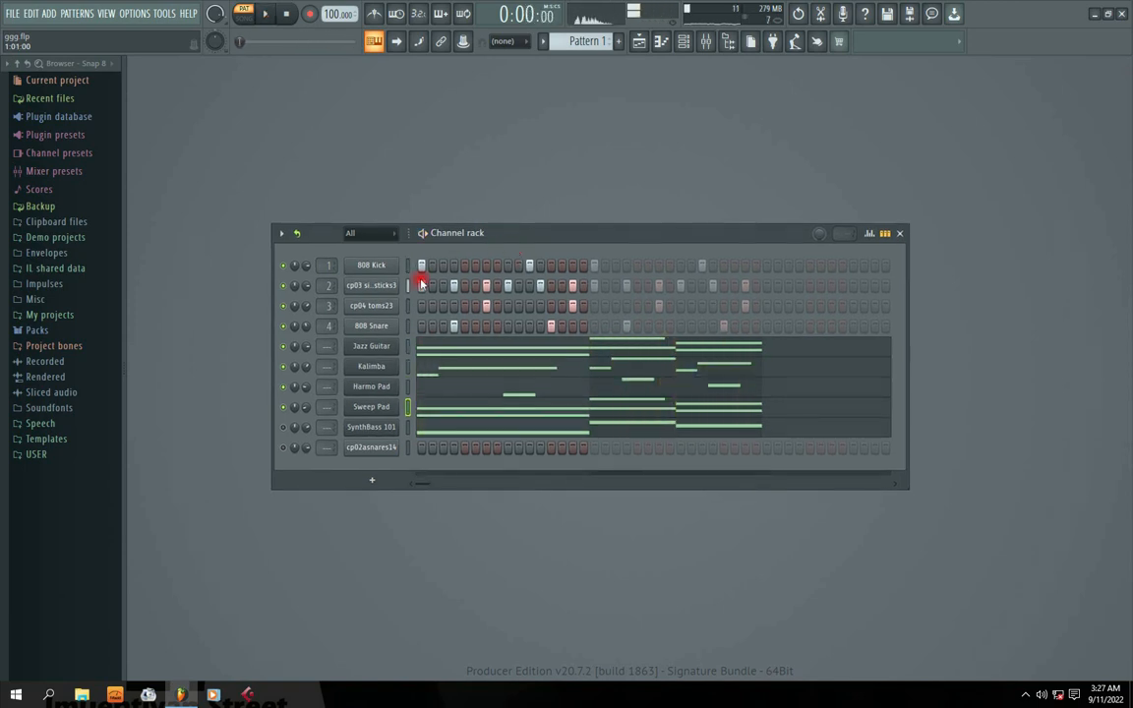
Reset the SynthBass 101 volume, unmute the channel, and listen to its bass notes in the piano roll.
right_click(307, 431)
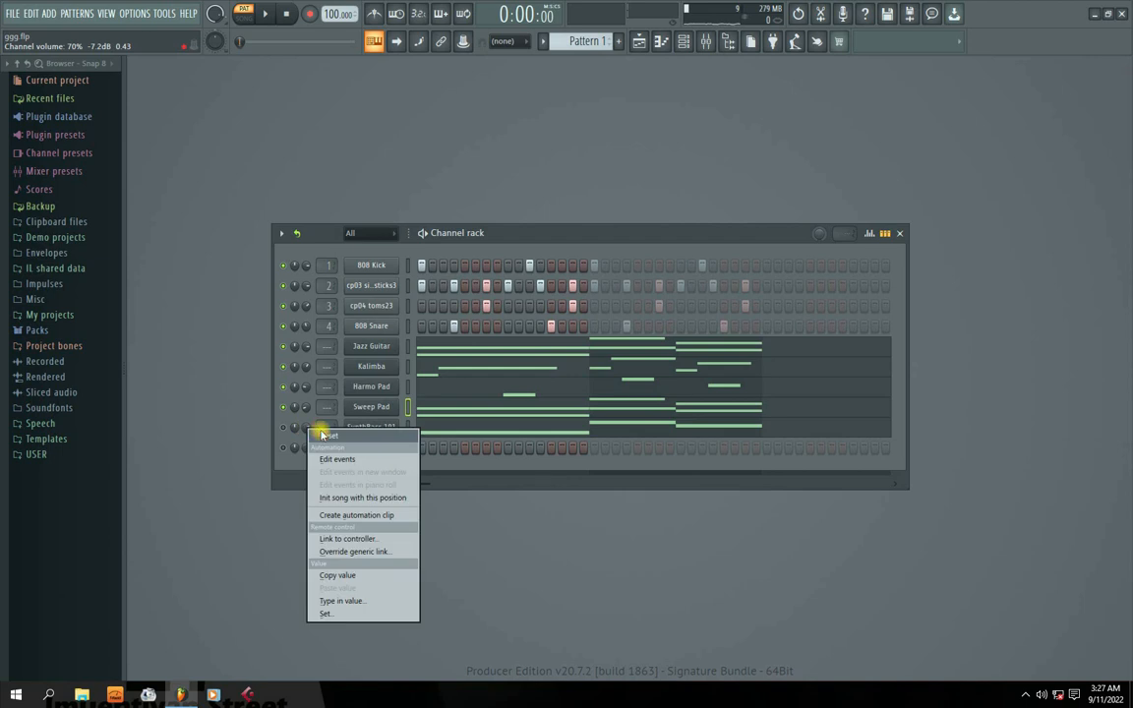
left_click(321, 433)
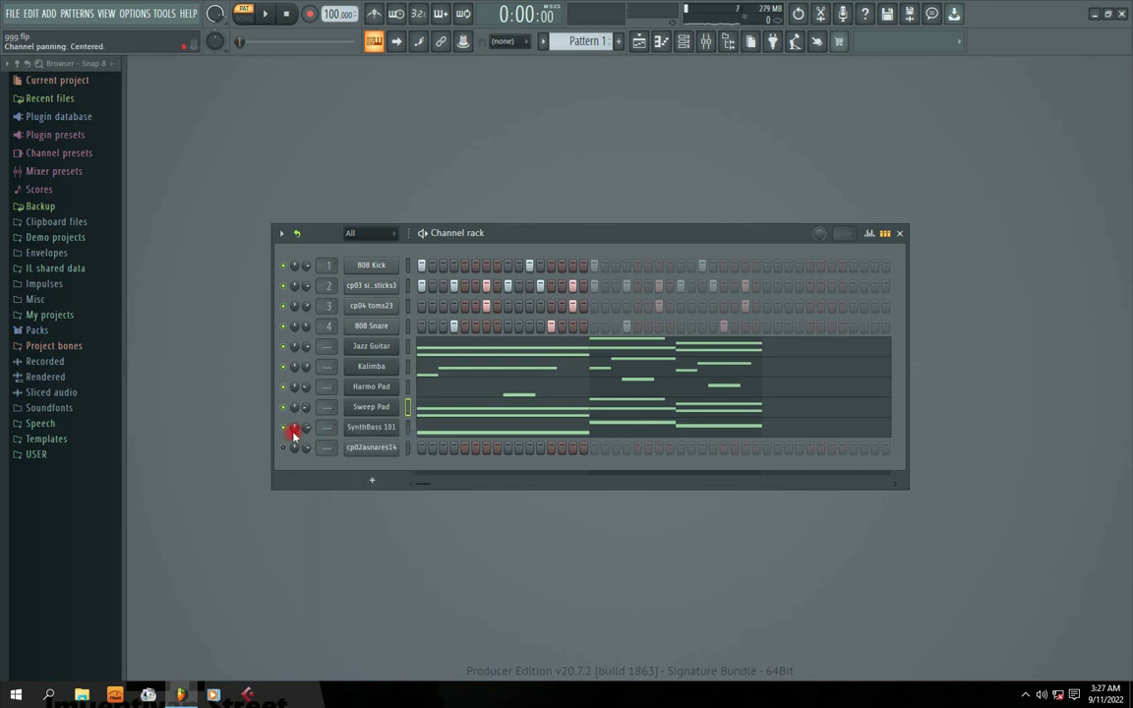
left_click(402, 431)
scroll(734, 223, "down", 8)
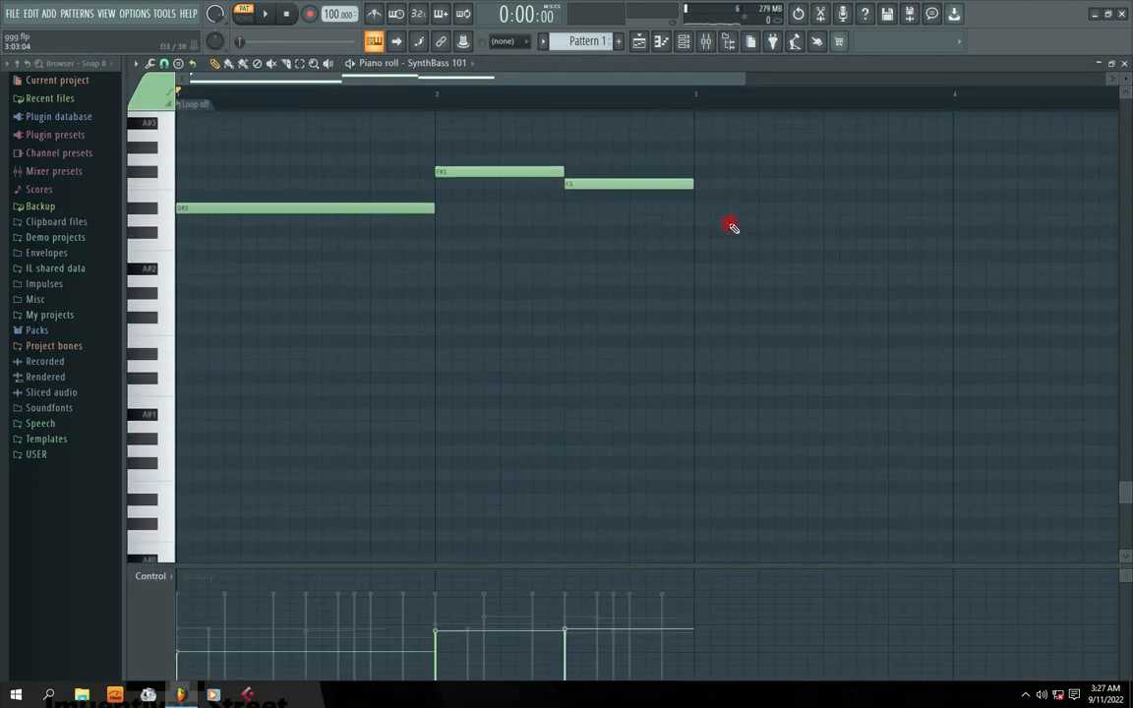
scroll(708, 222, "up", 3)
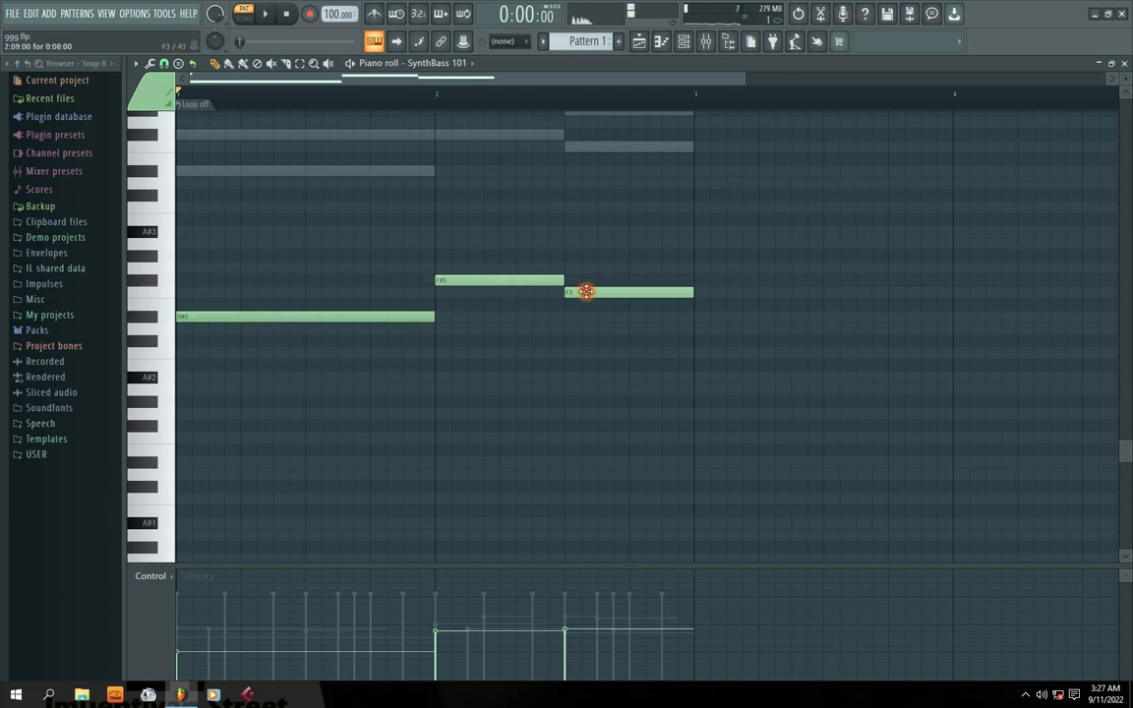
key("space")
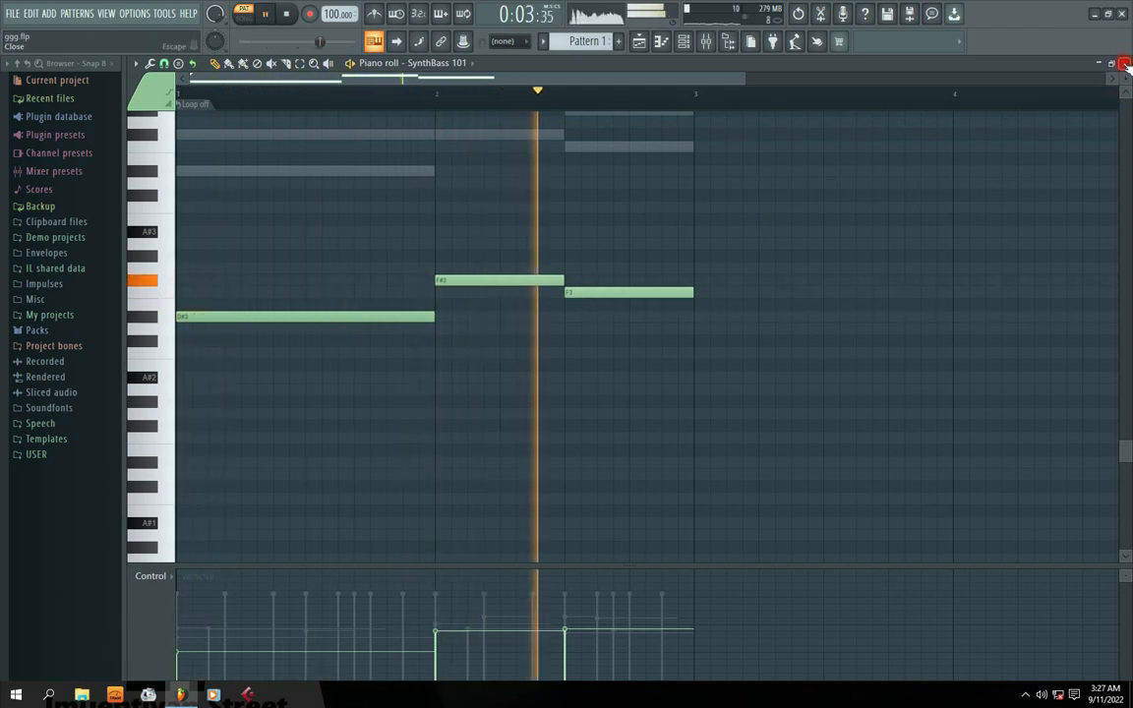
left_click(1124, 64)
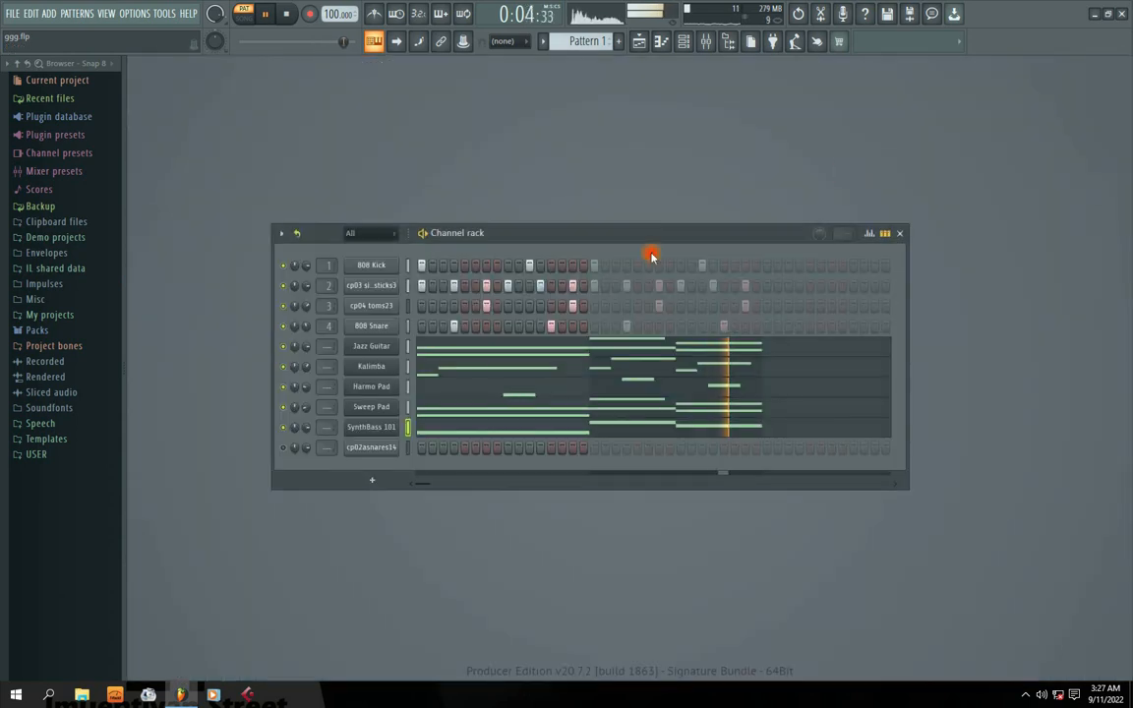
Lower the SynthBass 101 volume and set the Sweep Pad volume to about 16% while listening to the full pattern.
left_click_drag(307, 428, 307, 437)
left_click(304, 408)
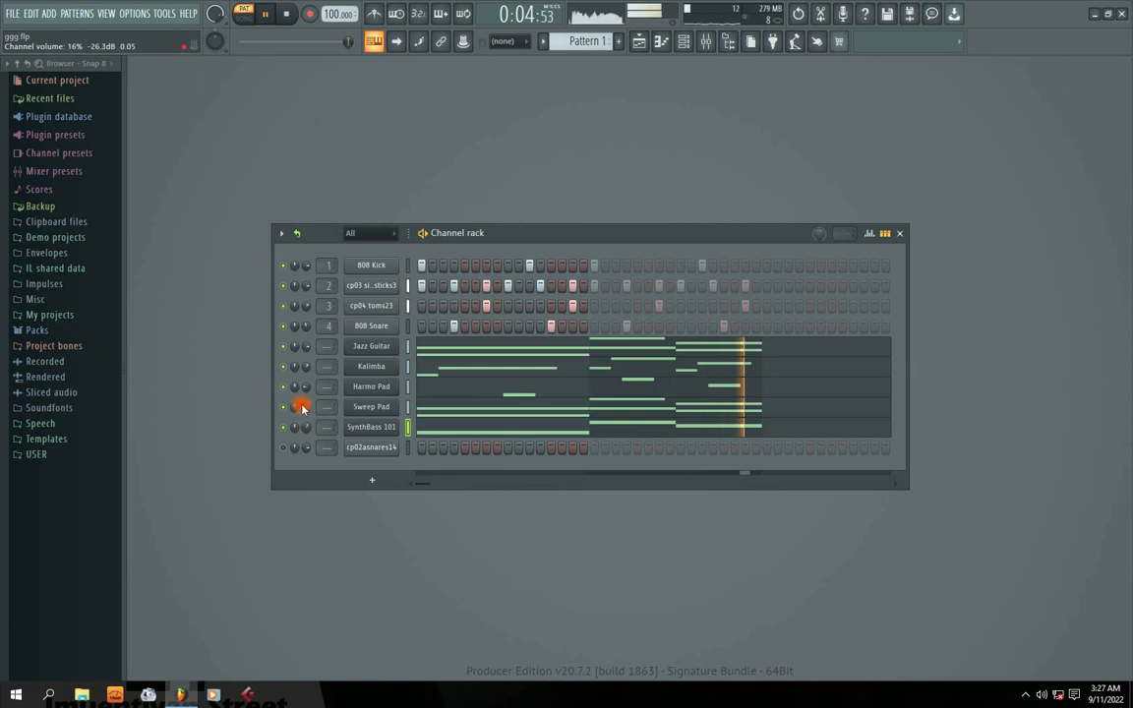
mouse_move(471, 229)
left_mouse_down()
mouse_move(475, 240)
mouse_move(463, 245)
left_mouse_up()
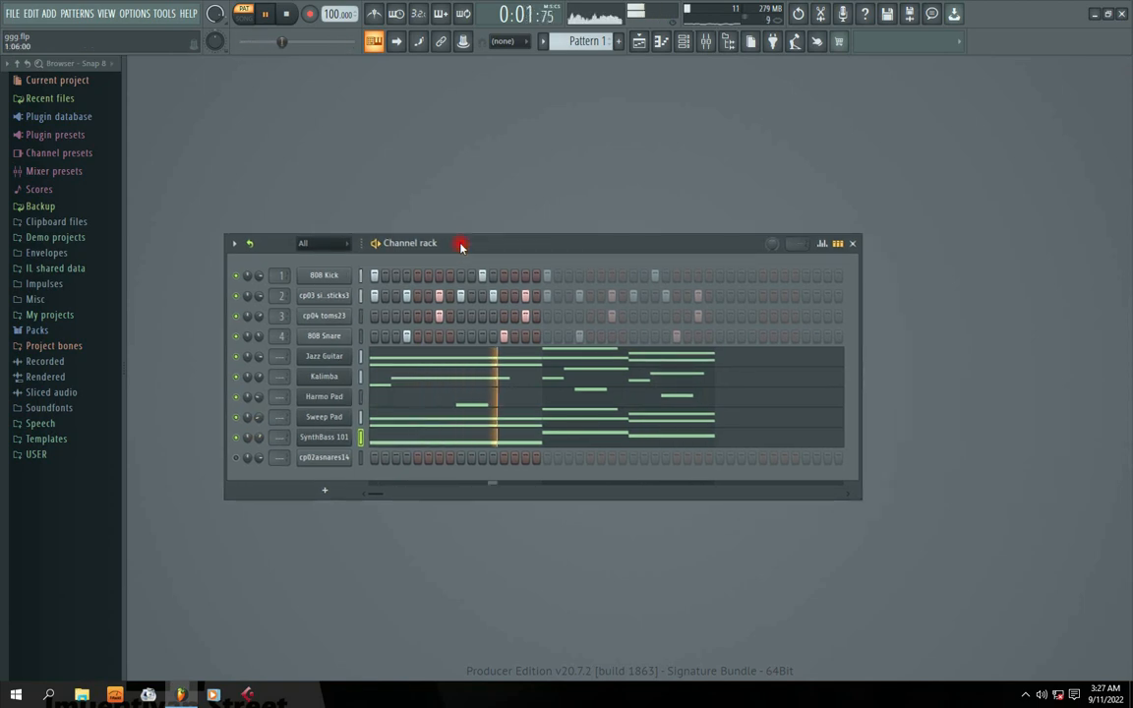
key("space")
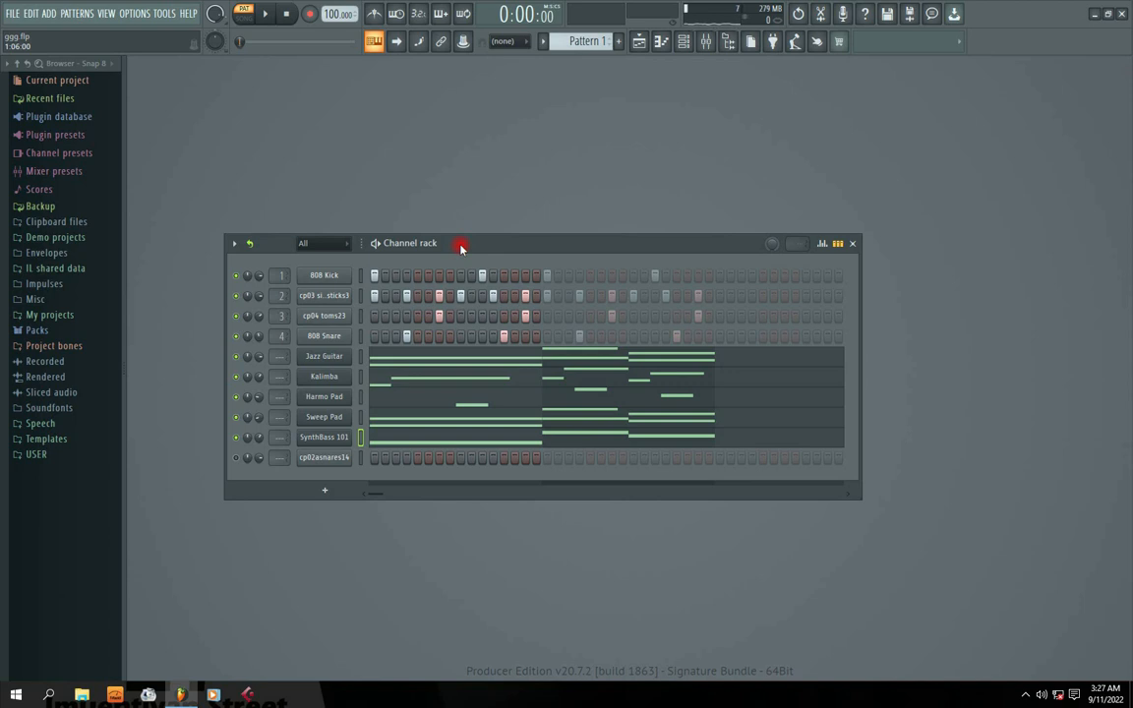
left_click_drag(461, 248, 511, 212)
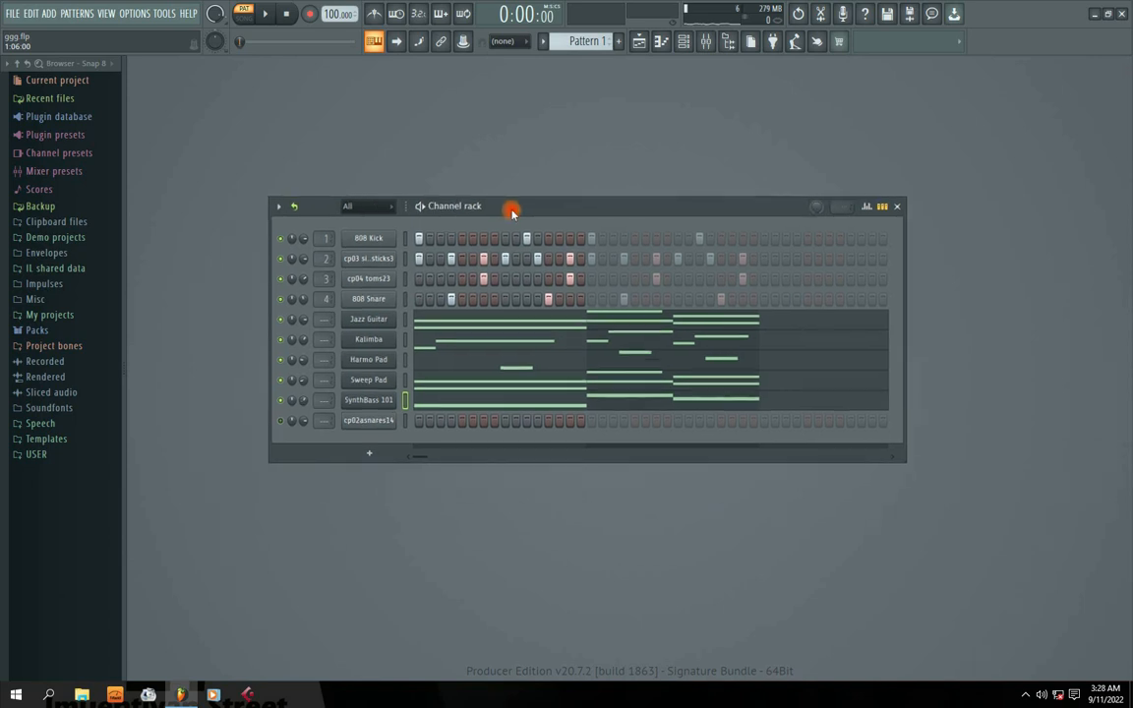